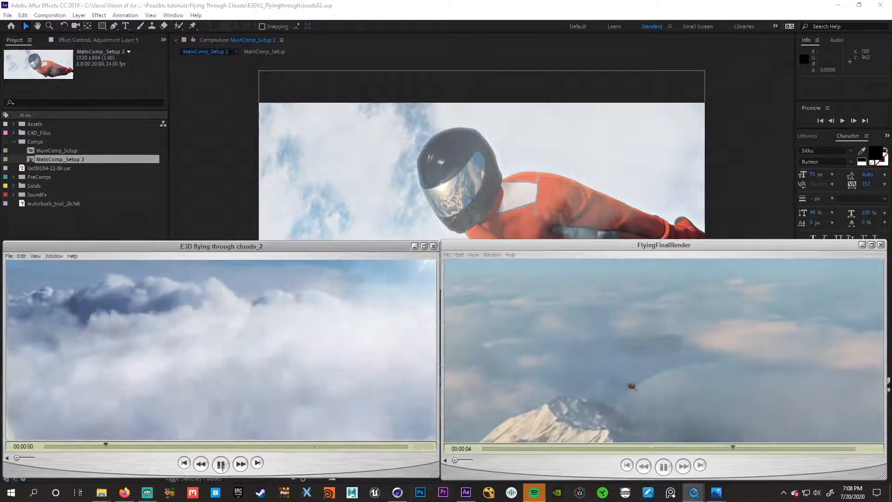
# - Pause both flying-through-clouds preview videos, switch to the browser and highlight the subscriber count on the YouTube channel
pyautogui.click(220, 463)
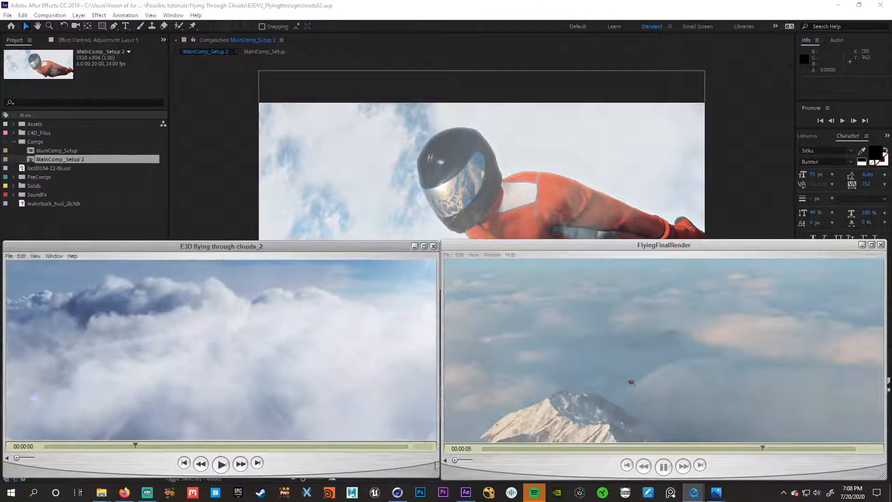
pyautogui.click(663, 466)
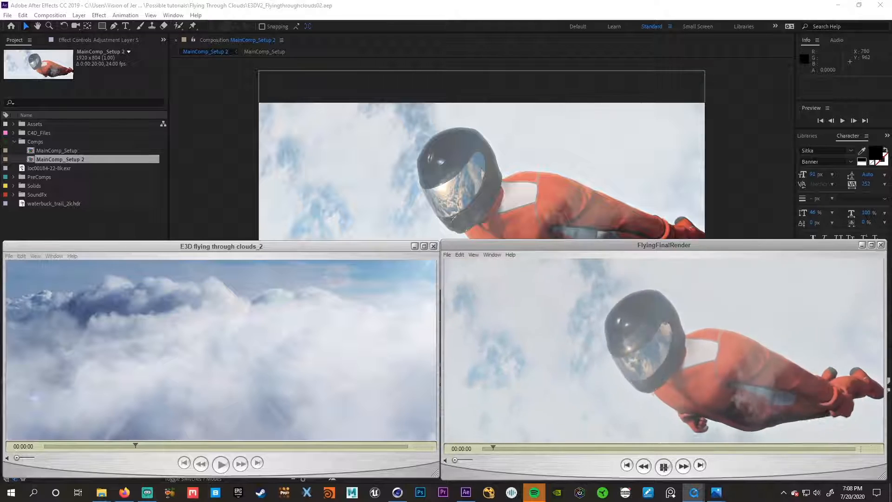
pyautogui.click(124, 492)
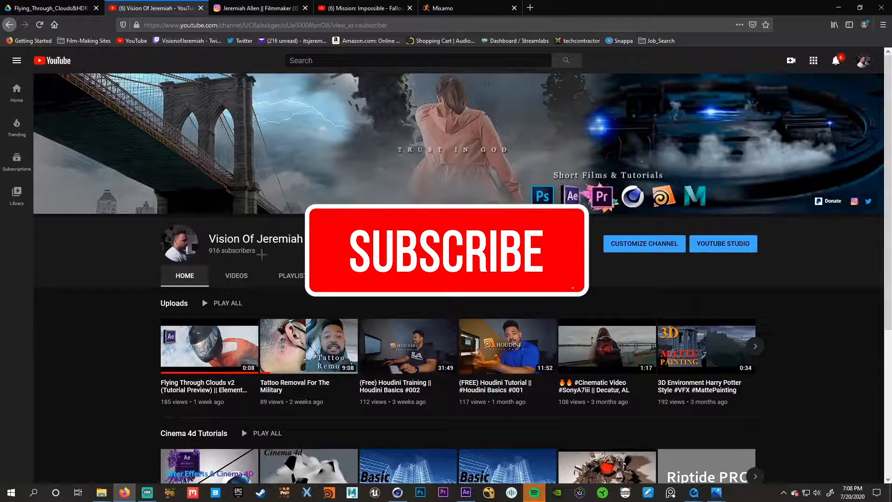
pyautogui.moveTo(212, 251); pyautogui.dragTo(256, 255)
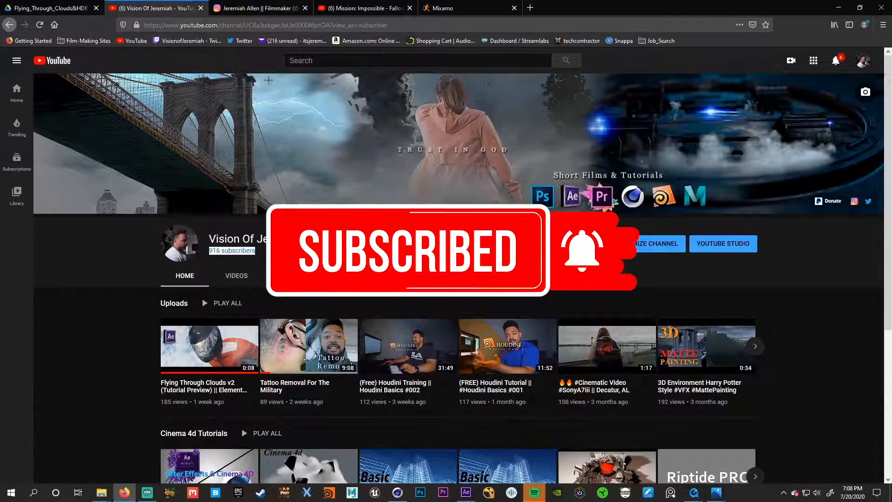
# - Open the filmmaker's Instagram profile, view the newest post at the start of the grid and close it
pyautogui.click(251, 13)
pyautogui.scroll(10, 293, 372)
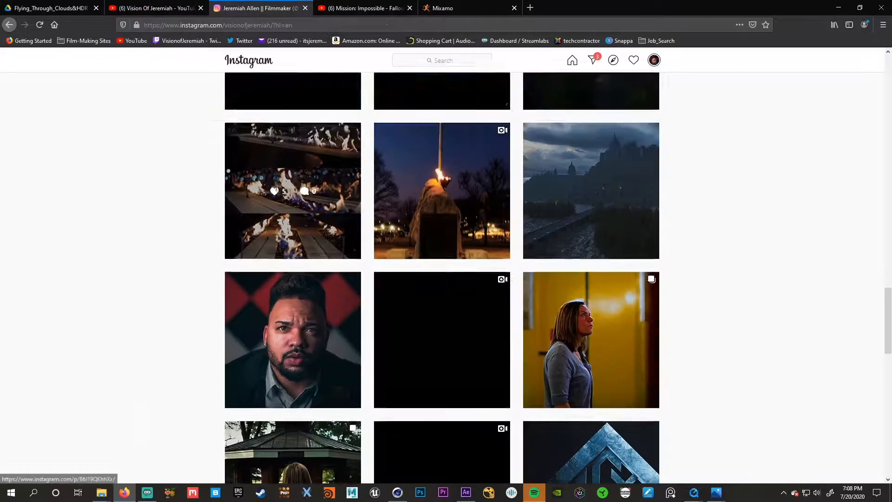
pyautogui.scroll(15, 269, 199)
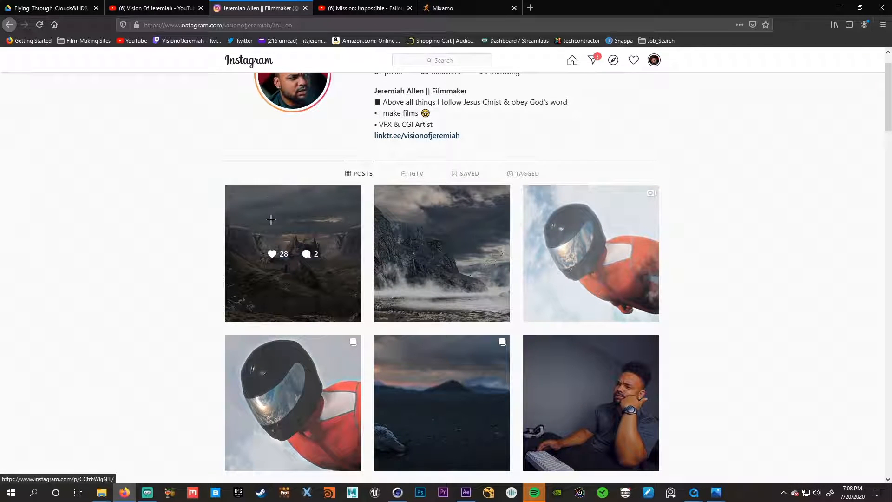
pyautogui.click(270, 219)
pyautogui.click(179, 253)
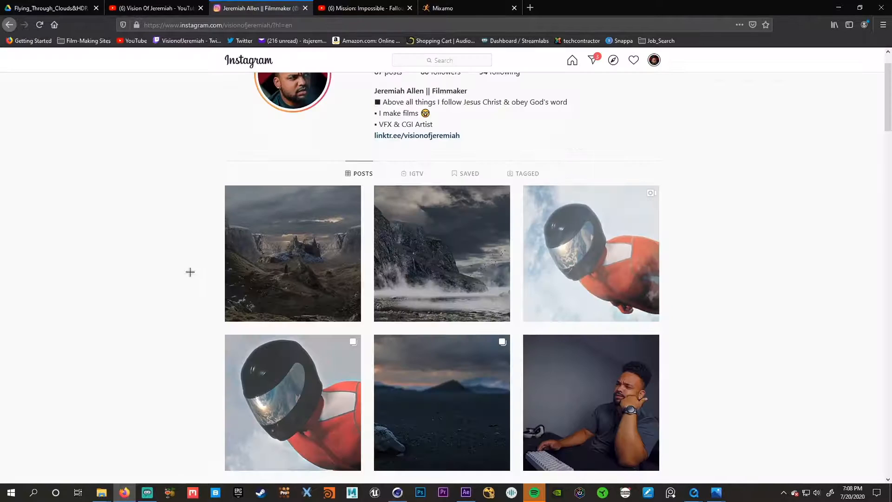
# - View the green-screen test frame post and its second image on the Instagram profile, and close the post
pyautogui.scroll(-10, 190, 272)
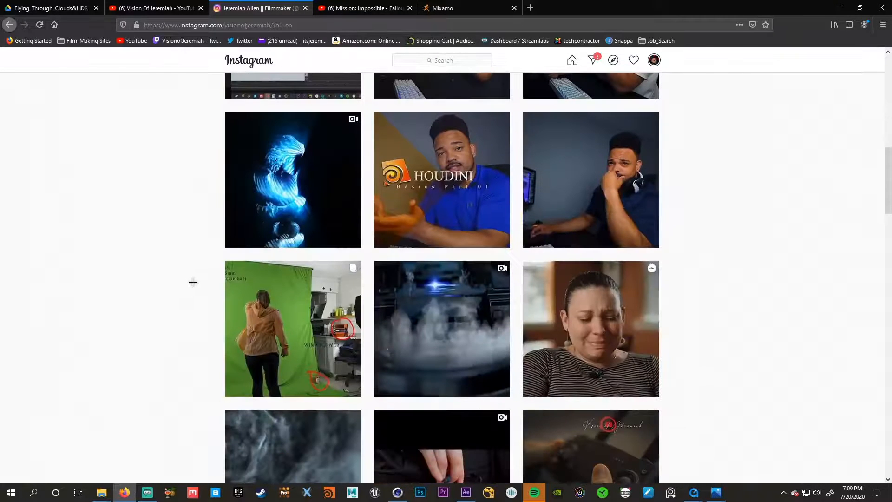
pyautogui.click(284, 285)
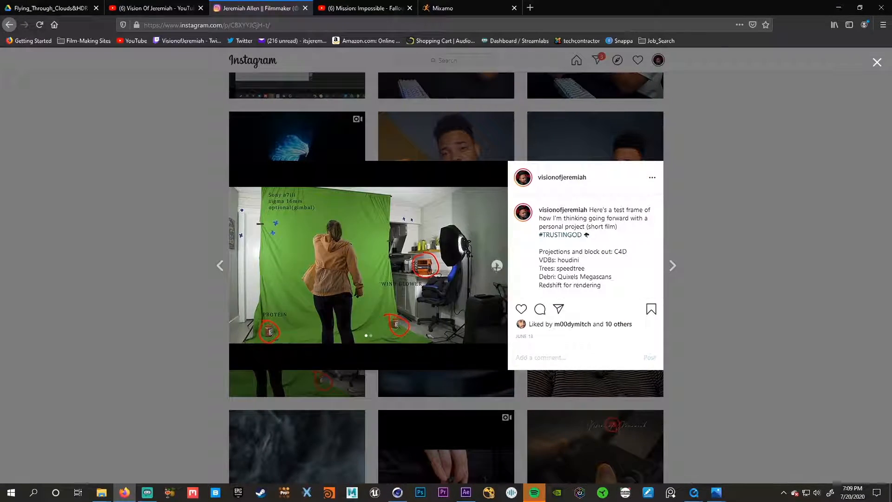
pyautogui.click(496, 265)
pyautogui.click(174, 287)
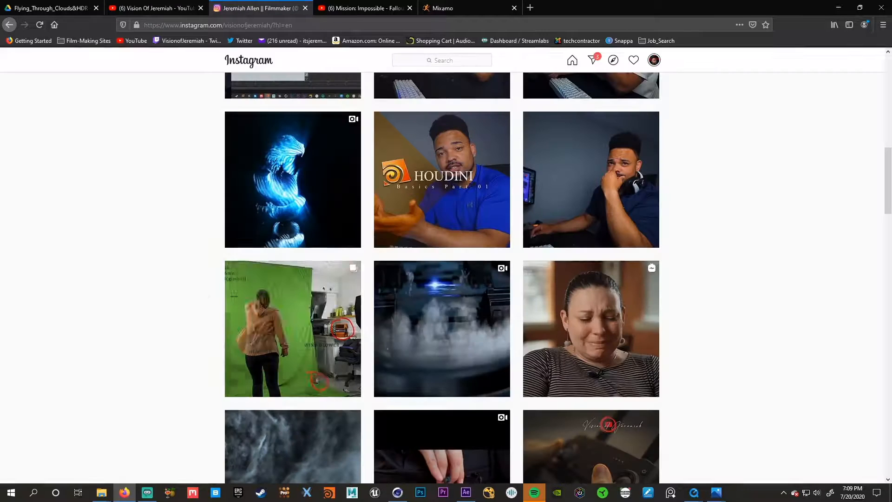
# - Browse the older Instagram posts and check the YouTube channel page once more before returning to Instagram
pyautogui.scroll(-1, 417, 273)
pyautogui.scroll(-6, 418, 273)
pyautogui.scroll(-5, 419, 346)
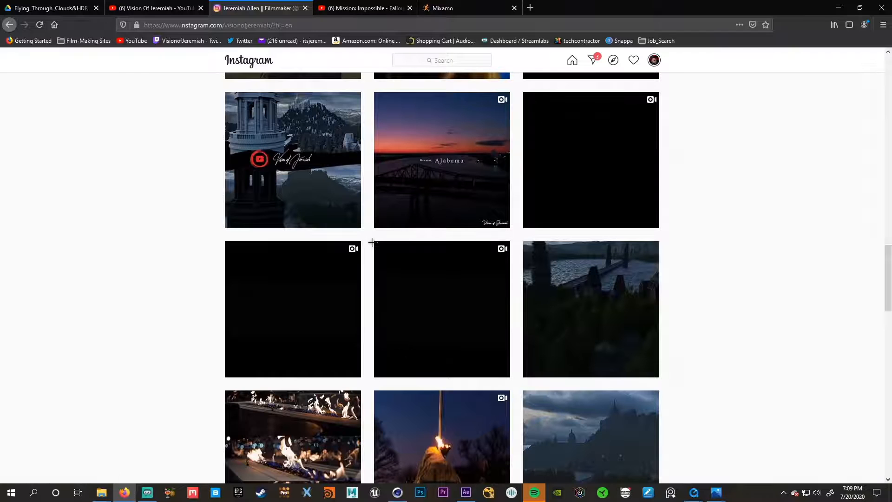
pyautogui.scroll(4, 347, 271)
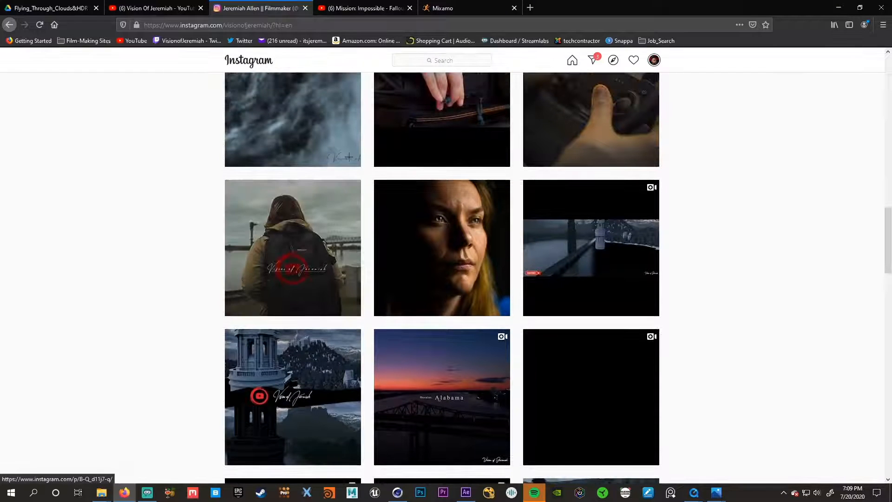
pyautogui.click(153, 8)
pyautogui.click(266, 9)
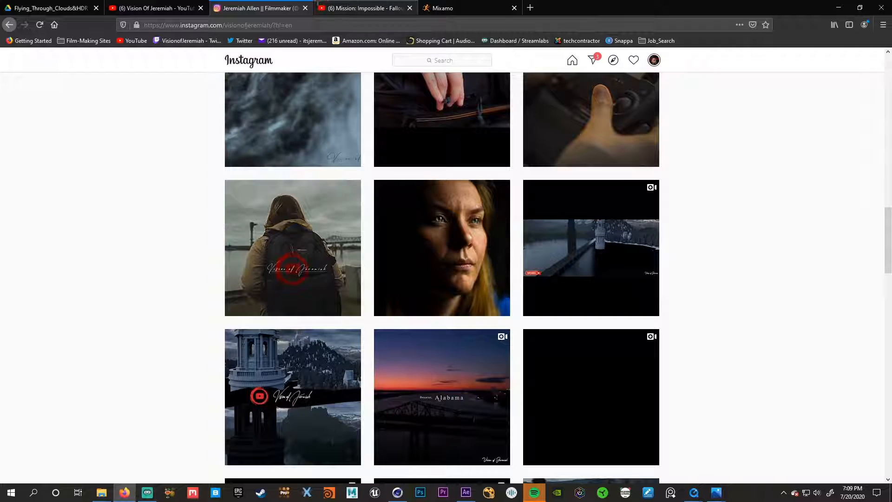
# - Switch to After Effects, view Castle01.jpg and MountainRange_01.jpg in Photos, and close both images
pyautogui.click(465, 492)
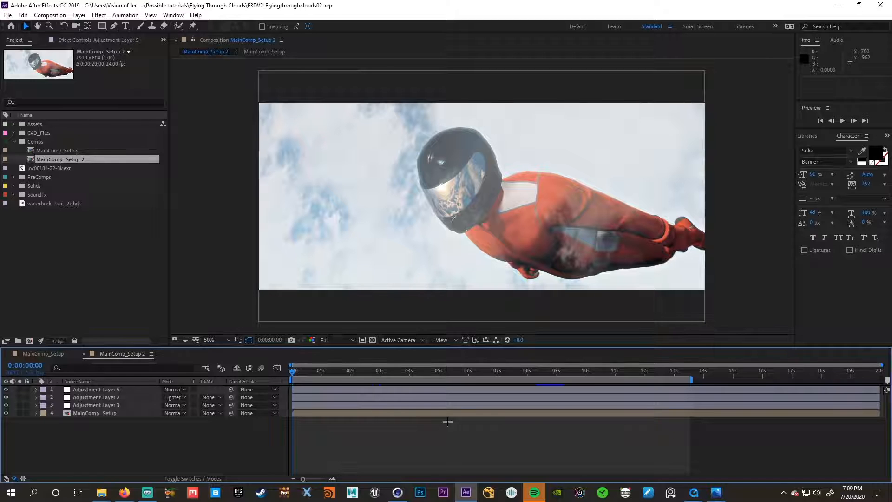
pyautogui.click(716, 492)
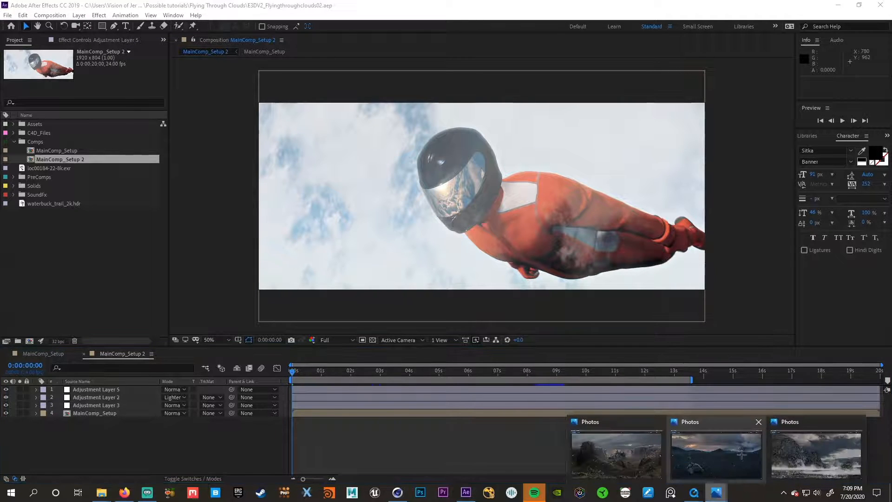
pyautogui.click(804, 447)
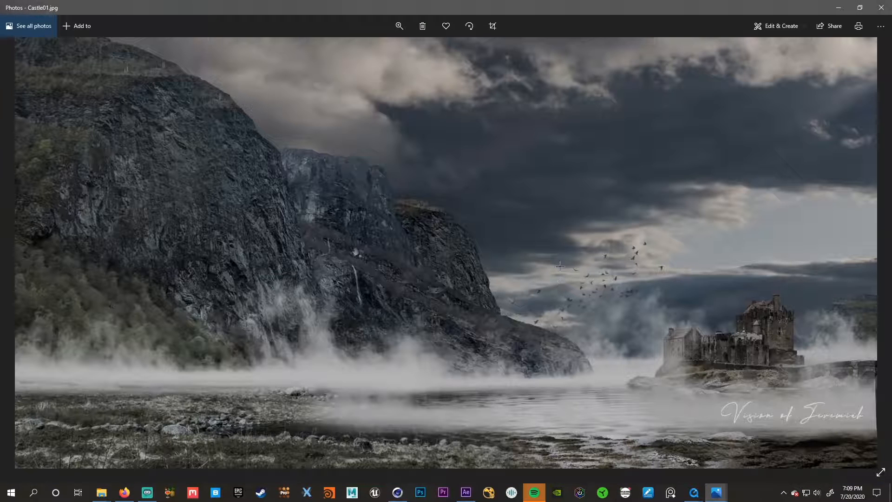
pyautogui.moveTo(716, 492)
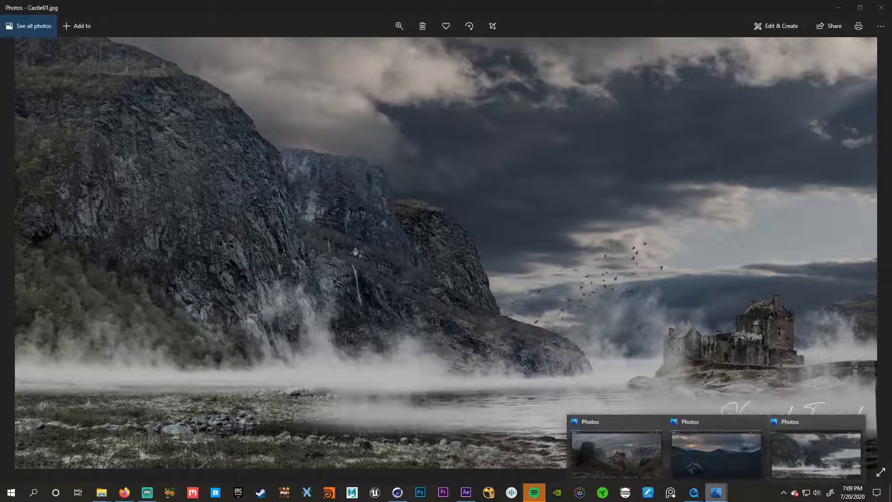
pyautogui.click(621, 448)
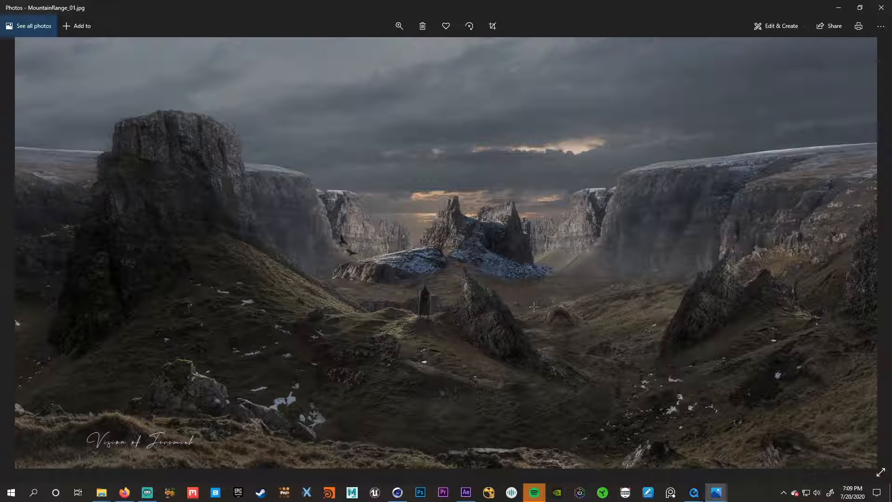
pyautogui.click(881, 7)
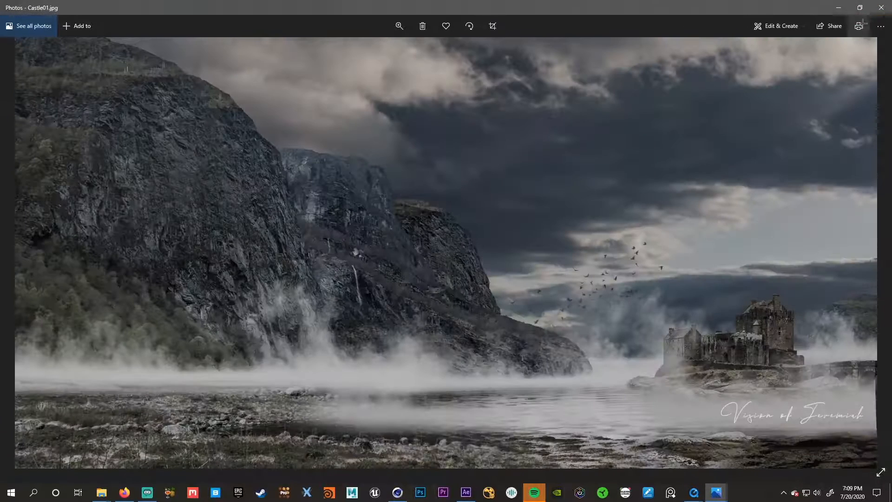
pyautogui.click(880, 8)
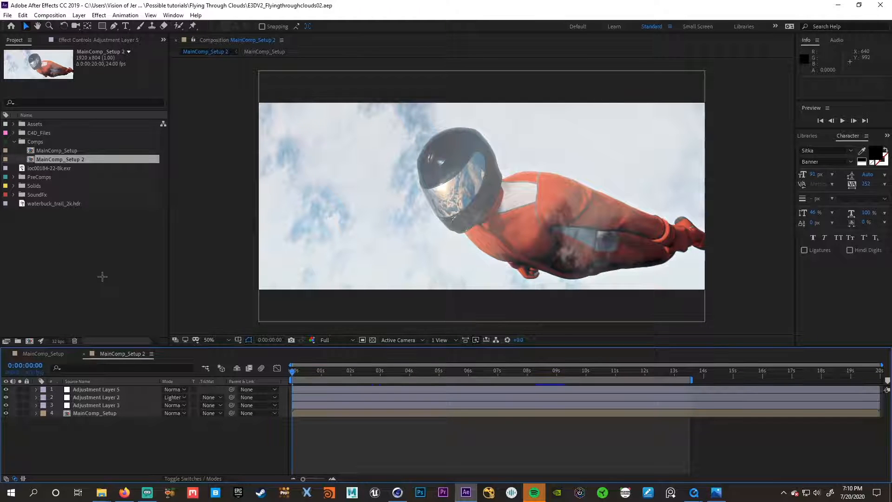
# - Switch to the browser and watch the Mission: Impossible - Fallout Halo Jump clip from its start, pausing at 0:23
pyautogui.click(124, 492)
pyautogui.click(362, 8)
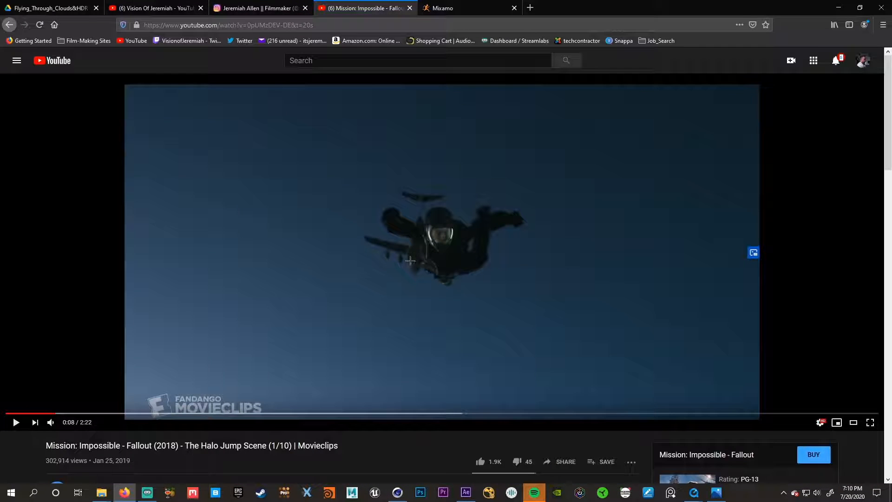
pyautogui.click(11, 413)
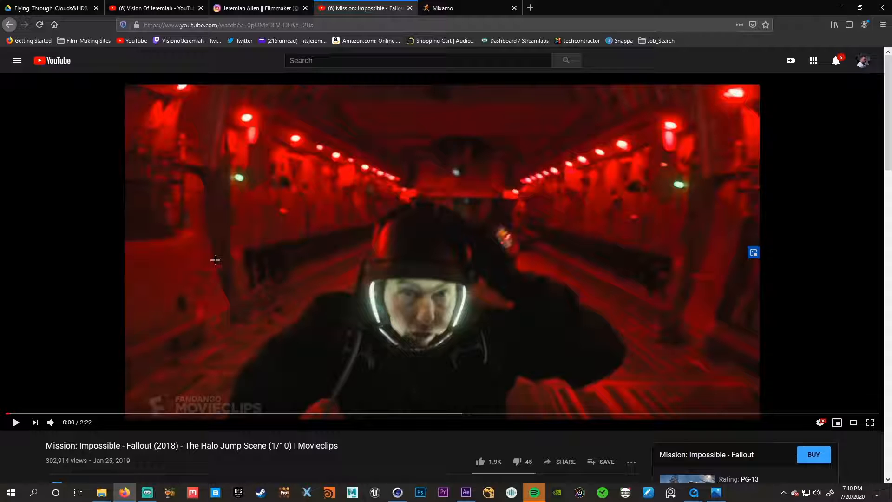
pyautogui.click(215, 260)
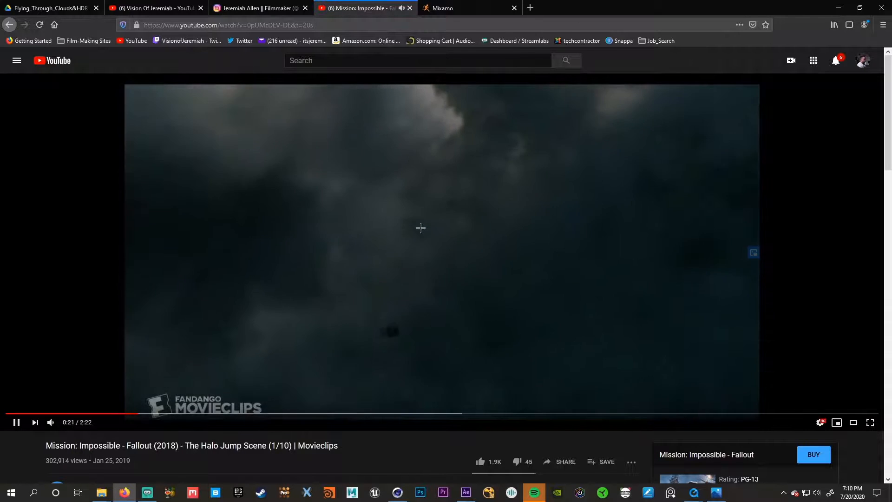
pyautogui.click(418, 260)
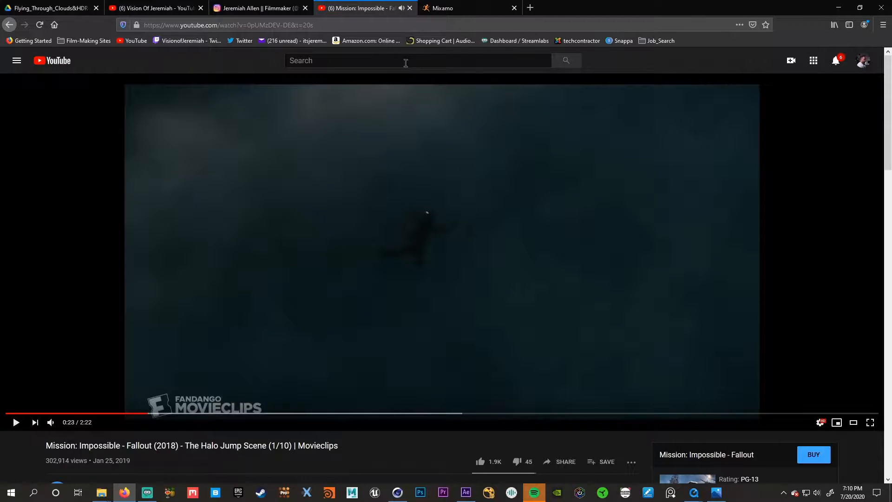
# - Check the After Effects composition briefly, return to the browser, and open and reload the Mixamo page
pyautogui.click(839, 8)
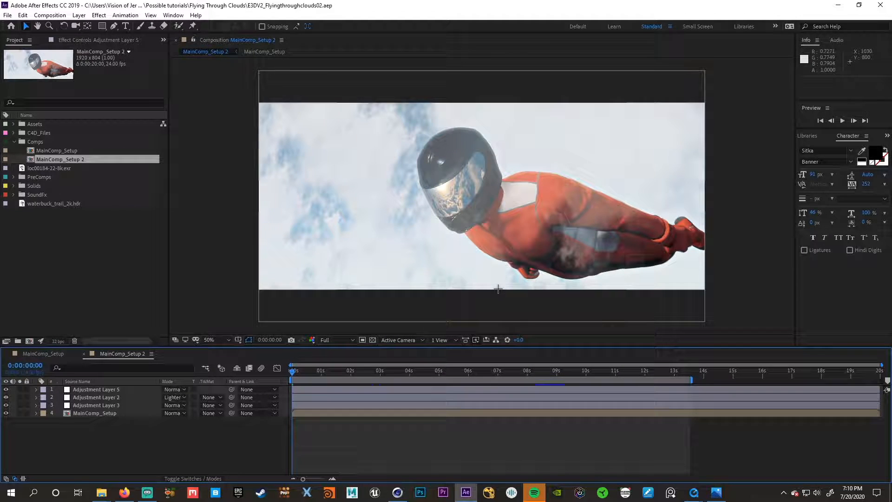
pyautogui.click(126, 493)
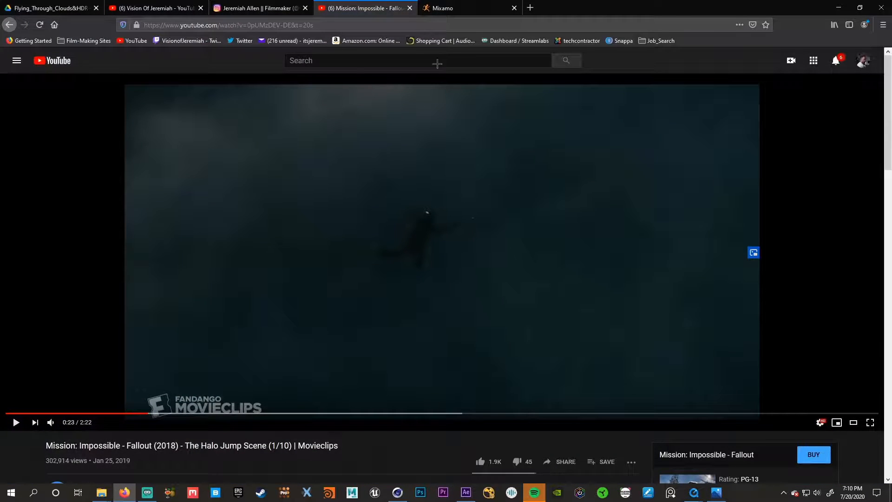
pyautogui.click(444, 7)
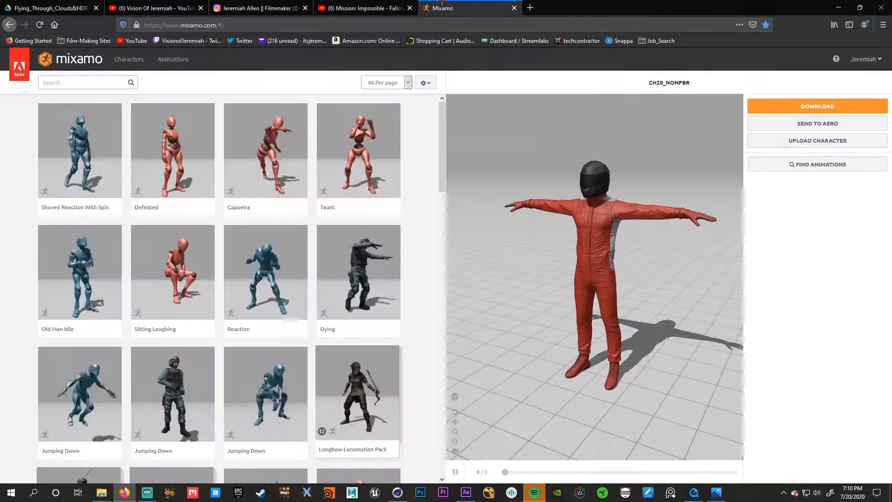
pyautogui.click(39, 25)
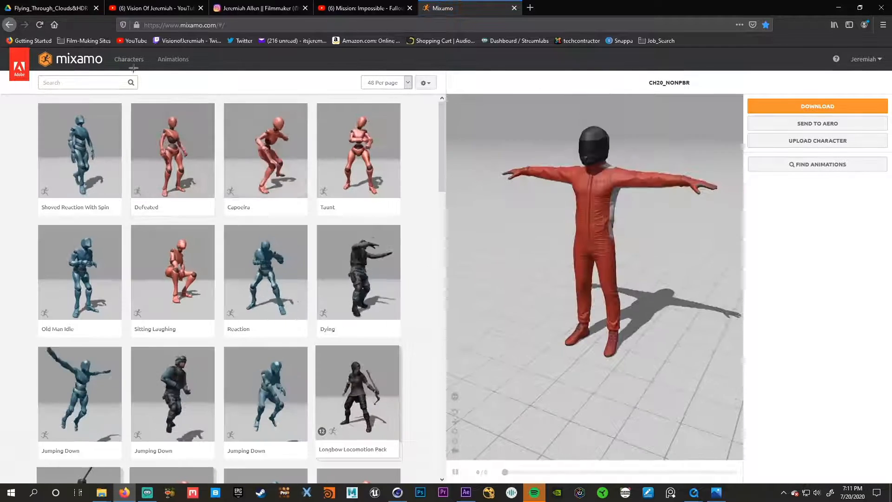
# - Browse the Mixamo characters down to Racer, and view and close the dialog for uploading a custom character
pyautogui.click(130, 60)
pyautogui.scroll(-5, 254, 231)
pyautogui.scroll(-10, 254, 231)
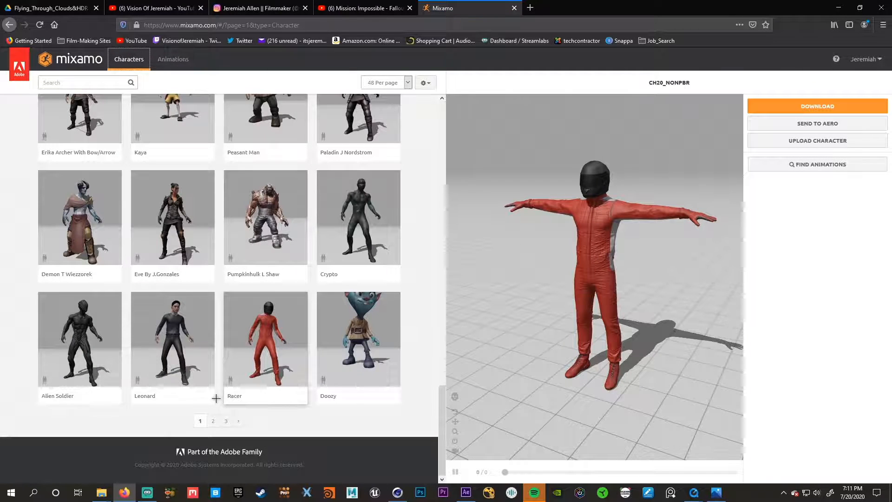
pyautogui.scroll(5, 217, 399)
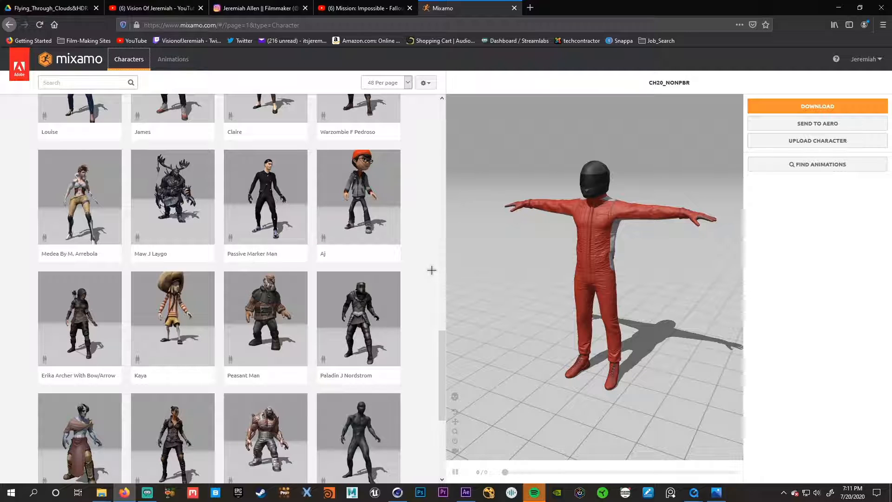
pyautogui.click(775, 144)
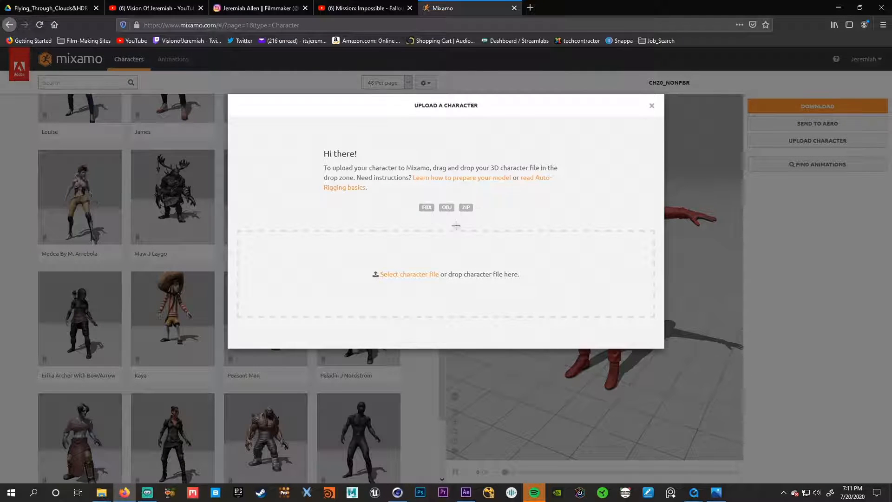
pyautogui.click(650, 106)
# - Look through the character list down to Racer again and open the Mixamo animations library
pyautogui.scroll(-5, 375, 345)
pyautogui.scroll(-10, 375, 345)
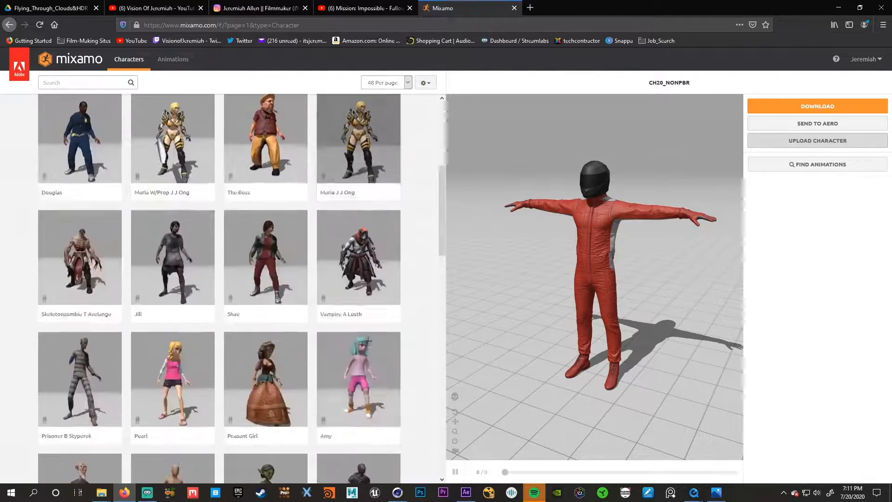
pyautogui.scroll(-8, 335, 369)
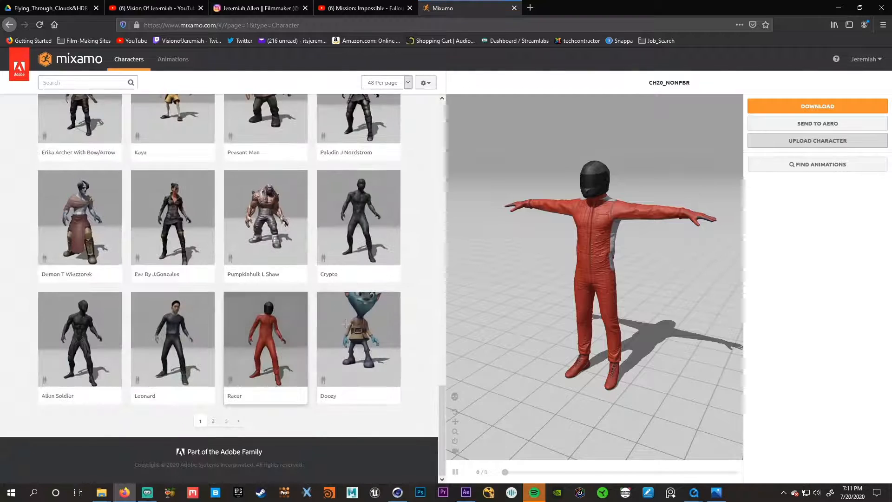
pyautogui.scroll(15, 402, 355)
pyautogui.scroll(5, 402, 355)
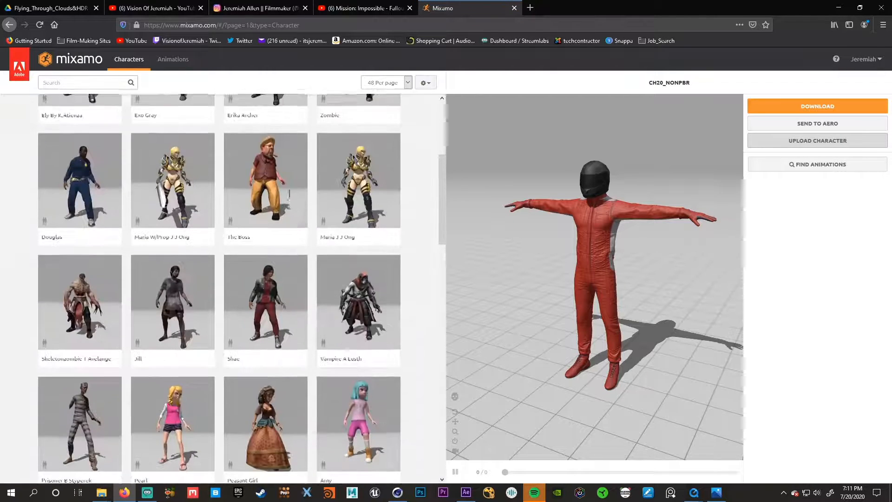
pyautogui.click(178, 62)
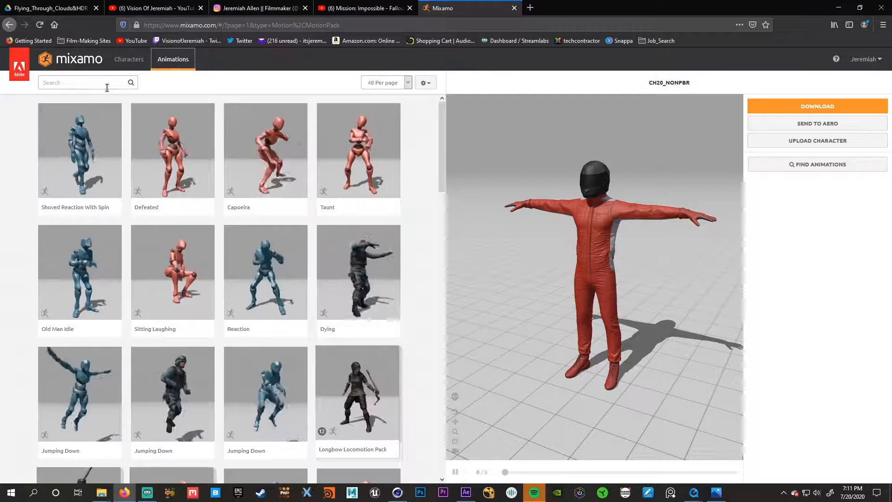
# - Search the Mixamo animations for "Flying" and apply the Flying animation to the racer character
pyautogui.click(107, 87)
pyautogui.write('Fly')
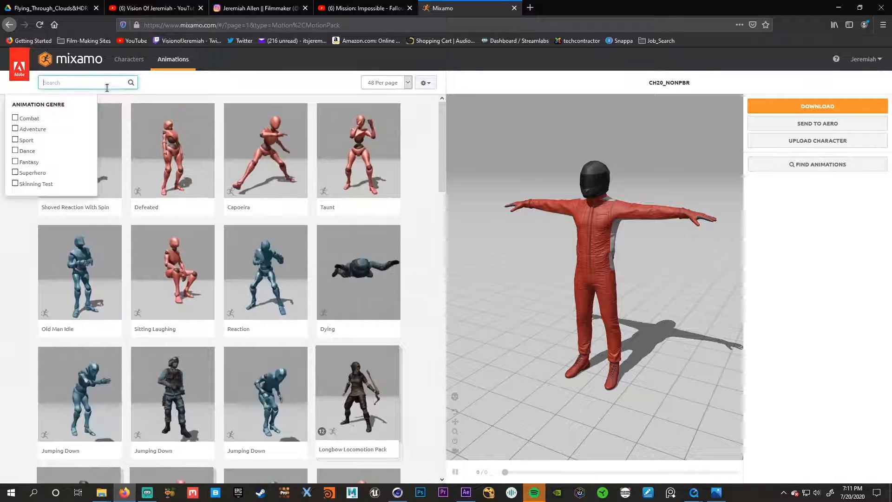
pyautogui.write('ing')
pyautogui.press('Return')
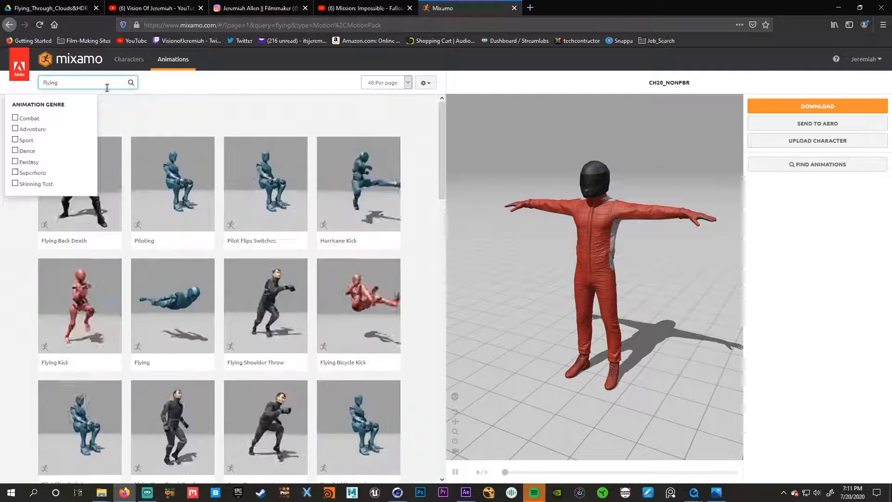
pyautogui.click(173, 296)
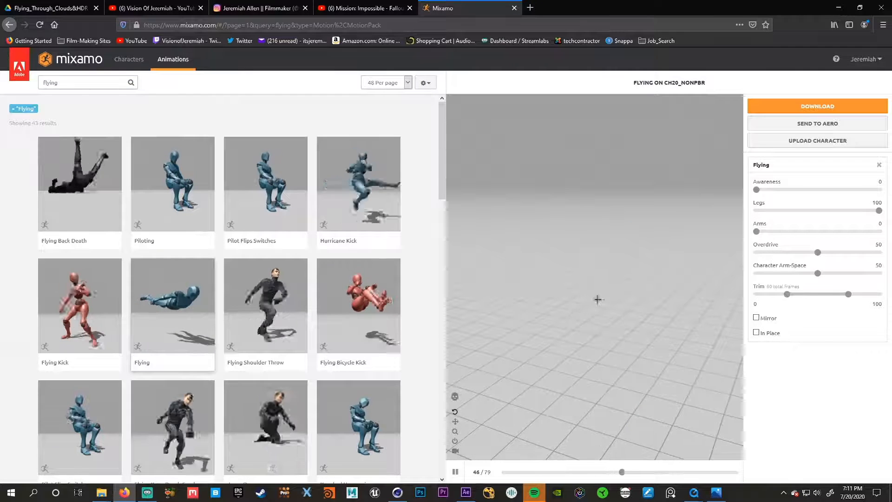
# - Keep the Flying animation in place and set Legs to 31 and Character Arm-Space to 41
pyautogui.click(756, 332)
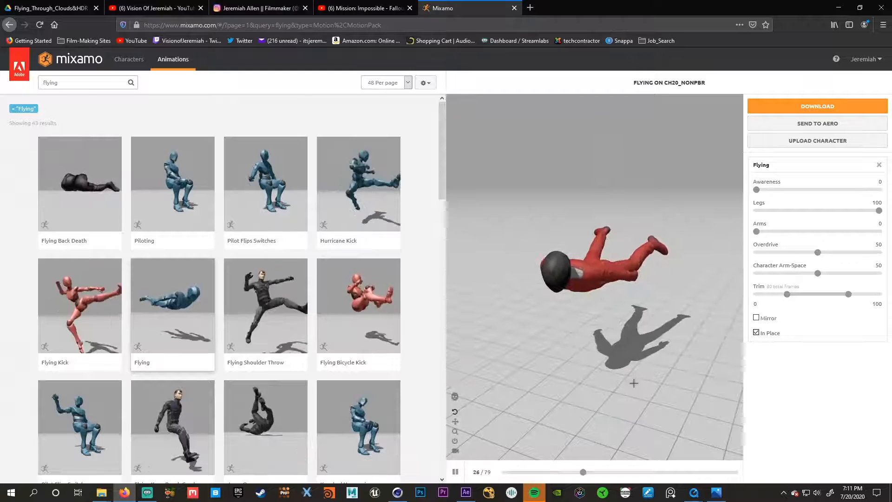
pyautogui.moveTo(633, 383); pyautogui.dragTo(609, 307)
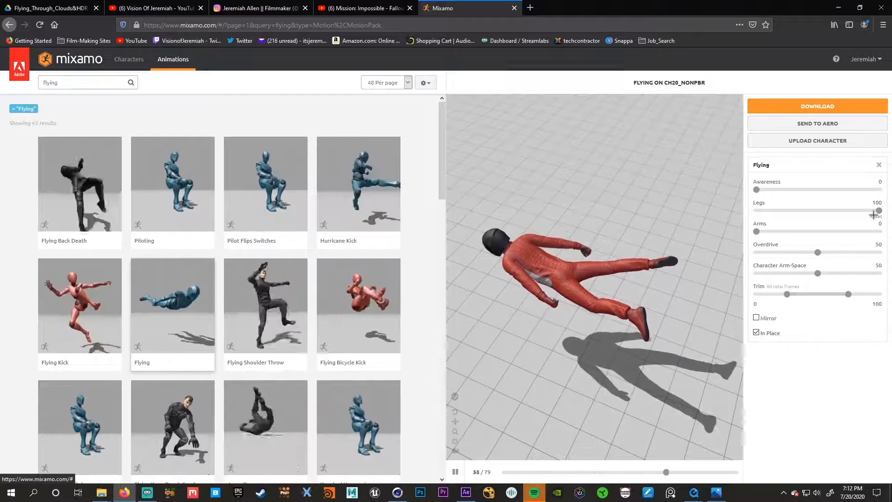
pyautogui.moveTo(873, 214); pyautogui.dragTo(794, 213)
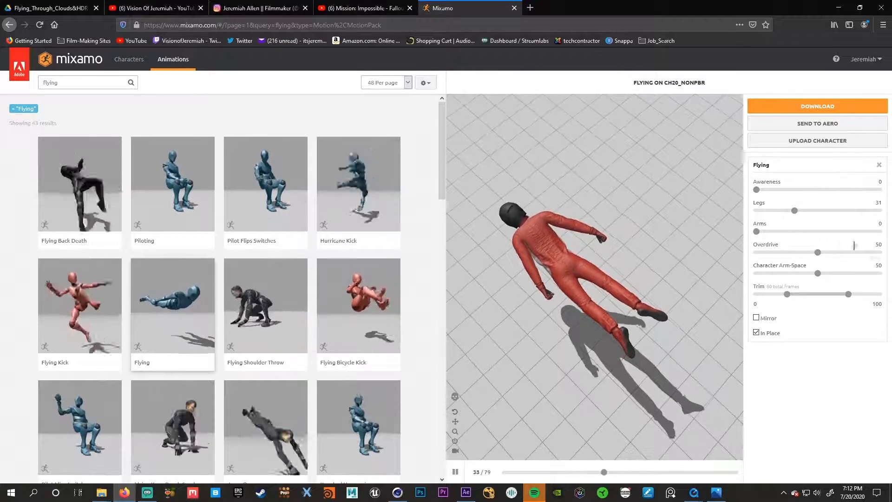
pyautogui.moveTo(817, 273); pyautogui.dragTo(800, 273)
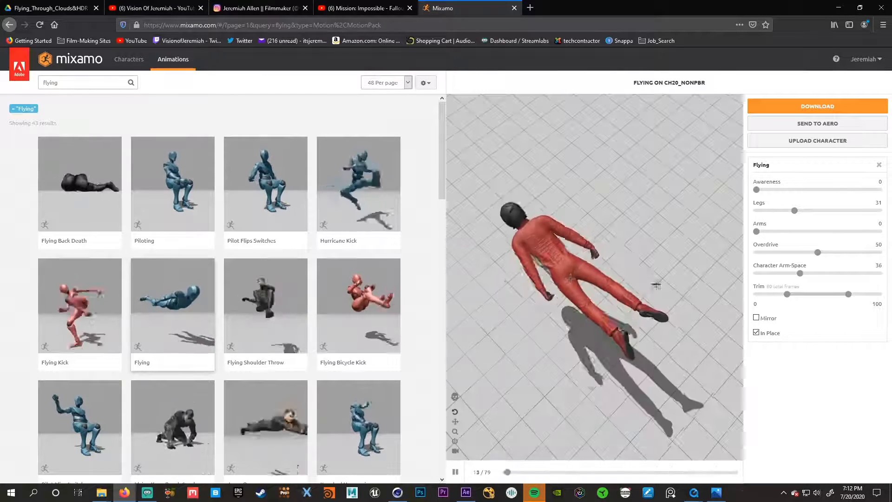
pyautogui.moveTo(800, 273); pyautogui.dragTo(806, 273)
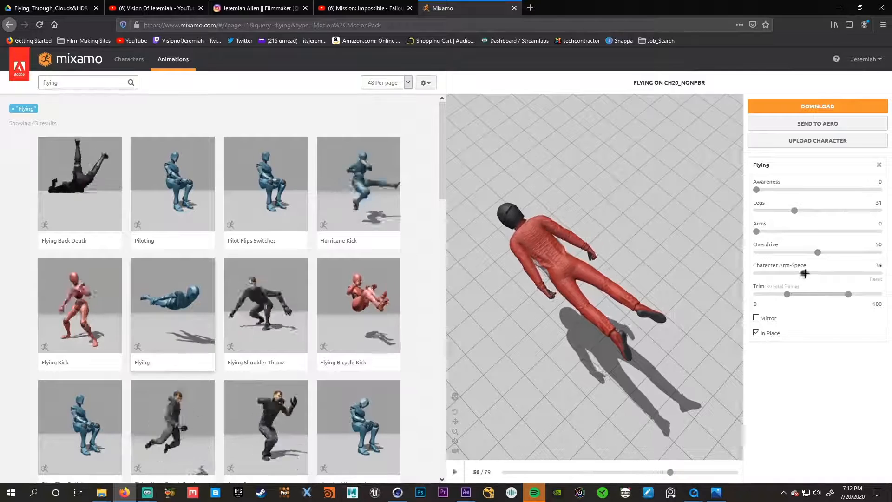
pyautogui.moveTo(653, 237); pyautogui.dragTo(656, 171)
pyautogui.scroll(5, 643, 278)
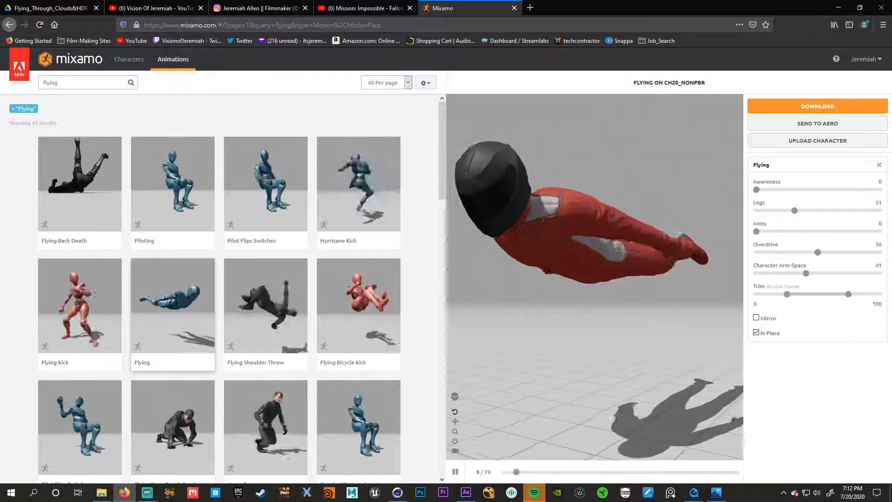
# - Set the Flying animation's Awareness to 100 and Overdrive to 55
pyautogui.click(879, 189)
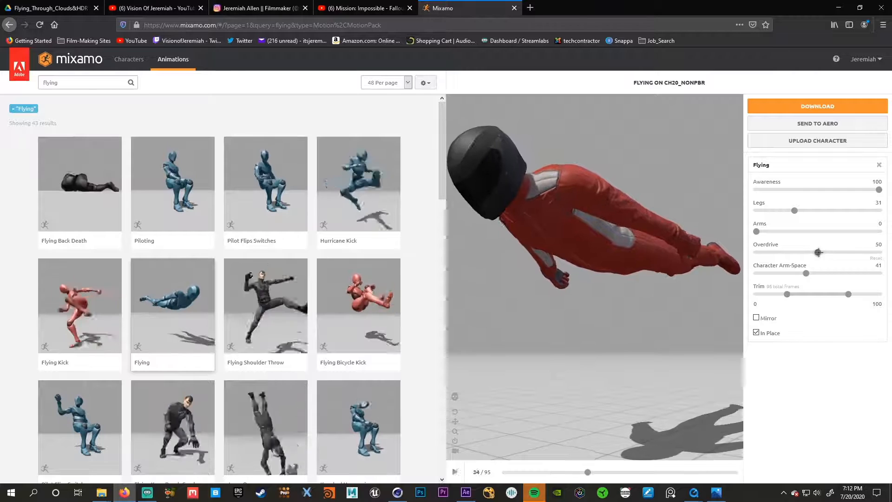
pyautogui.moveTo(818, 253); pyautogui.dragTo(879, 252)
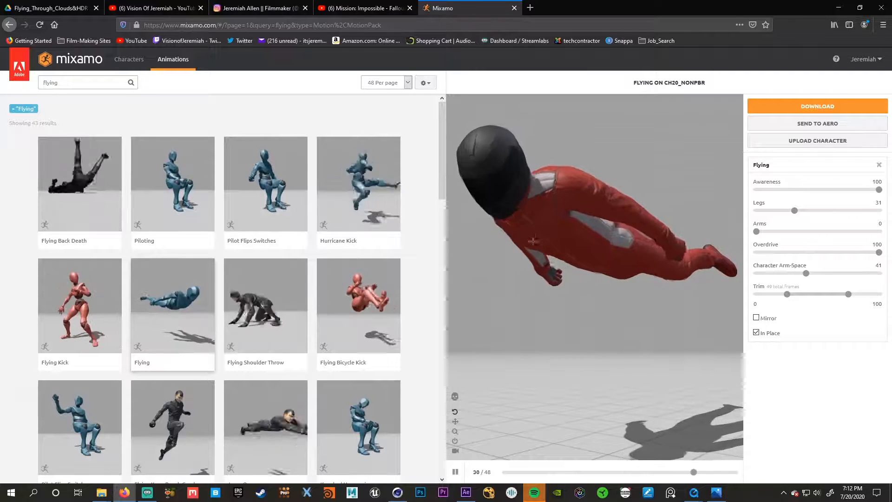
pyautogui.moveTo(533, 241); pyautogui.dragTo(548, 253)
pyautogui.moveTo(878, 253); pyautogui.dragTo(823, 253)
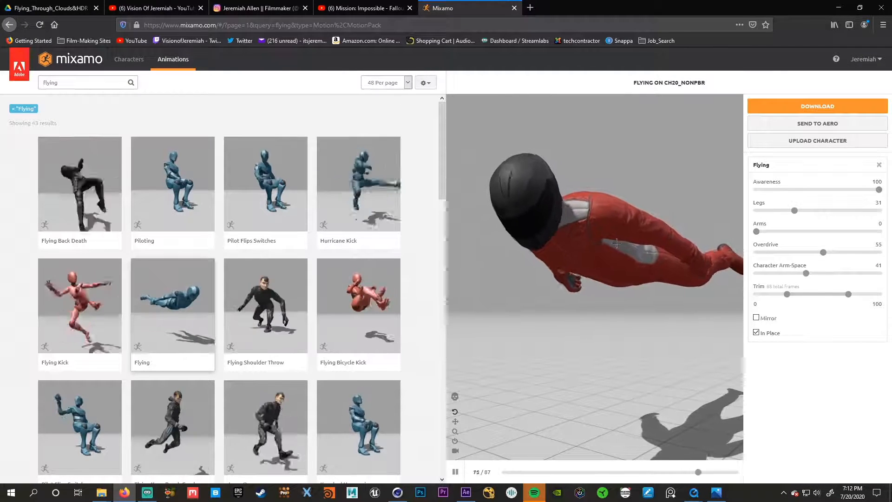
# - Download the animated racer as FBX with skin at 24 frames per second, without keyframe reduction
pyautogui.click(779, 107)
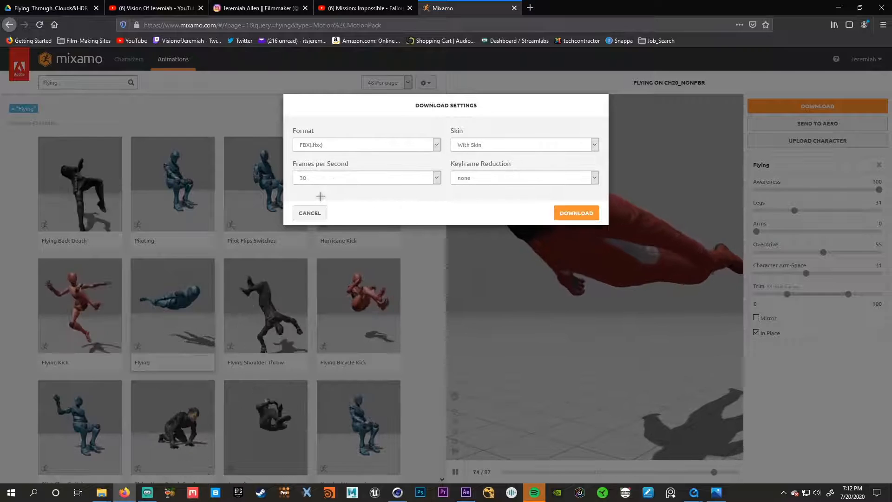
pyautogui.click(436, 178)
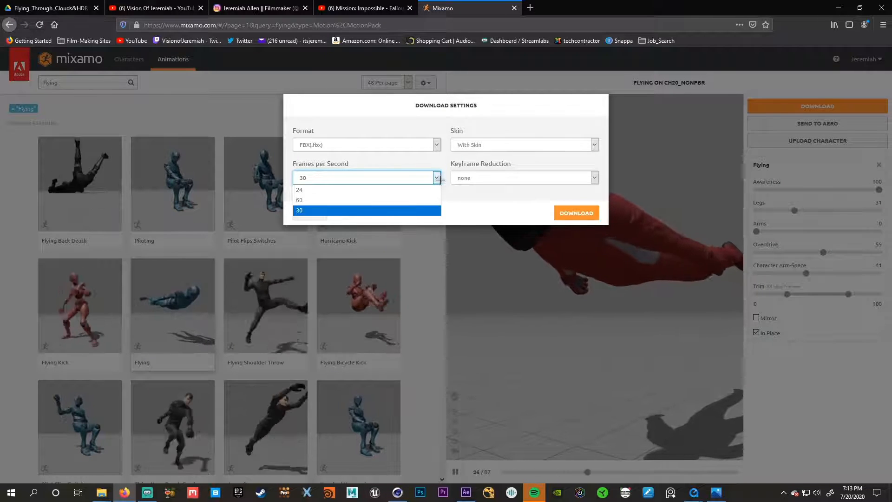
pyautogui.click(369, 190)
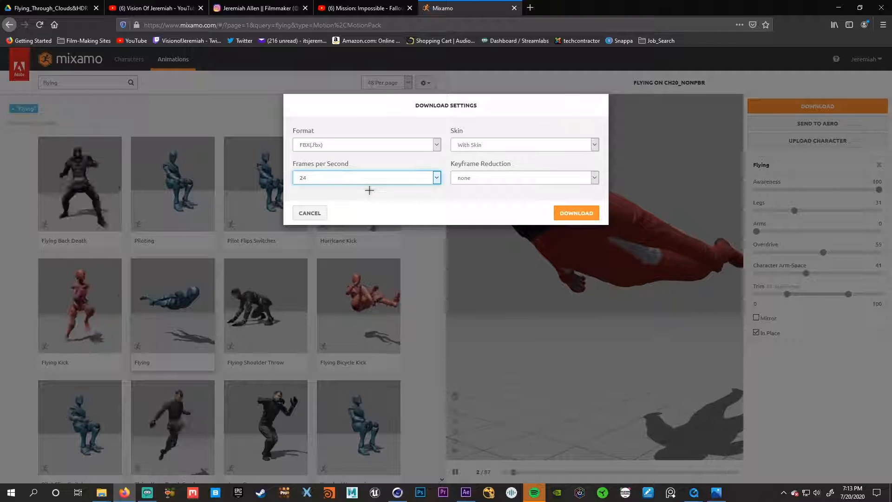
pyautogui.click(578, 213)
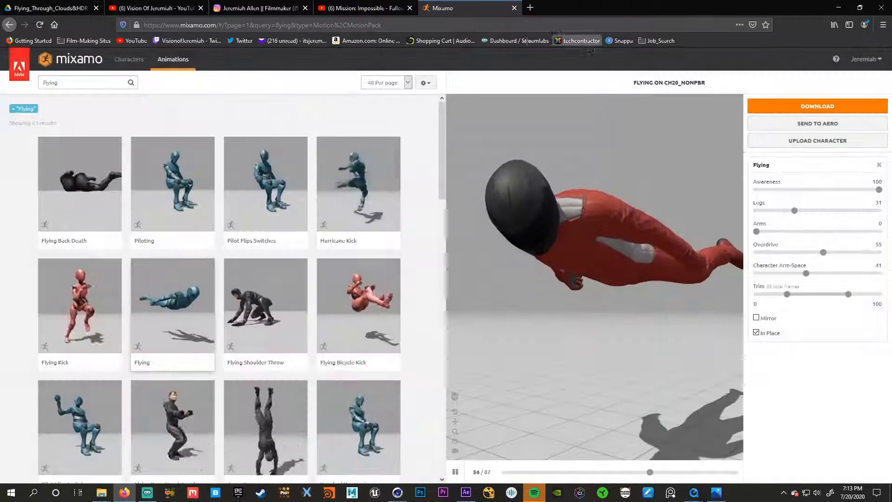
# - Switch to Cinema 4D and merge Flying02.fbx with the default FBX import settings, without reassigning the included takes
pyautogui.moveTo(570, 9)
pyautogui.mouseDown()
pyautogui.moveTo(578, 15)
pyautogui.moveTo(581, 0)
pyautogui.mouseUp()
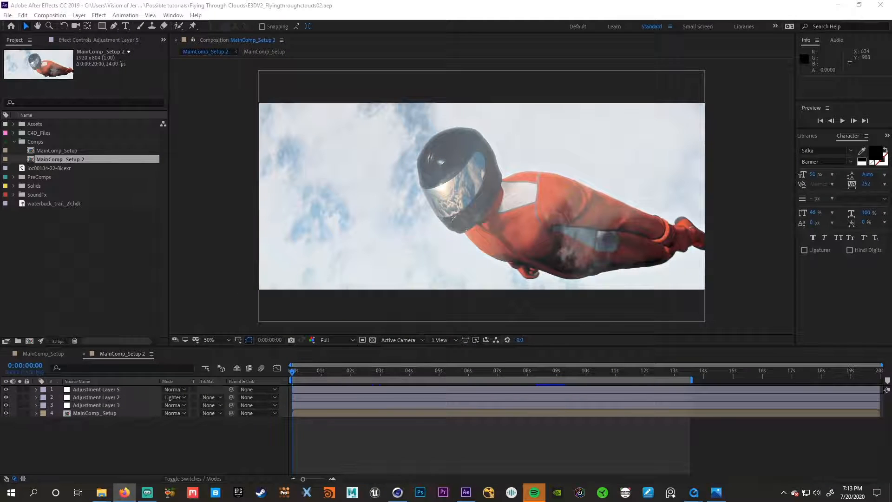
pyautogui.click(398, 493)
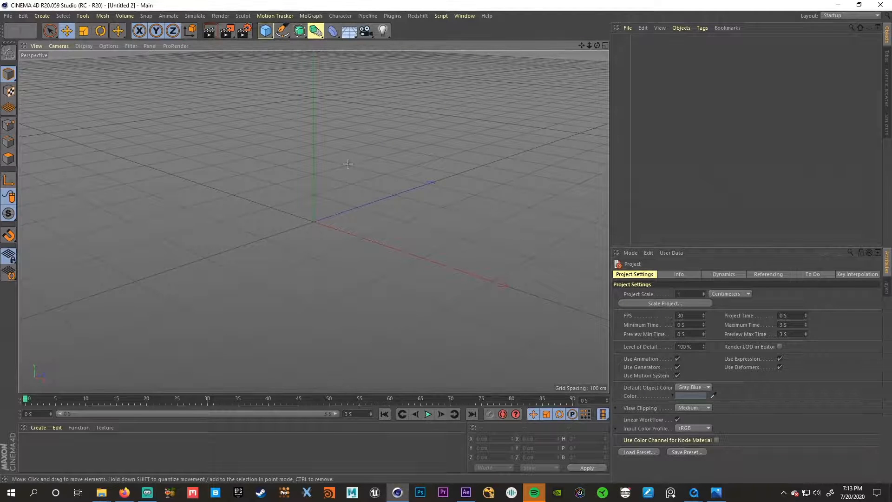
pyautogui.click(8, 16)
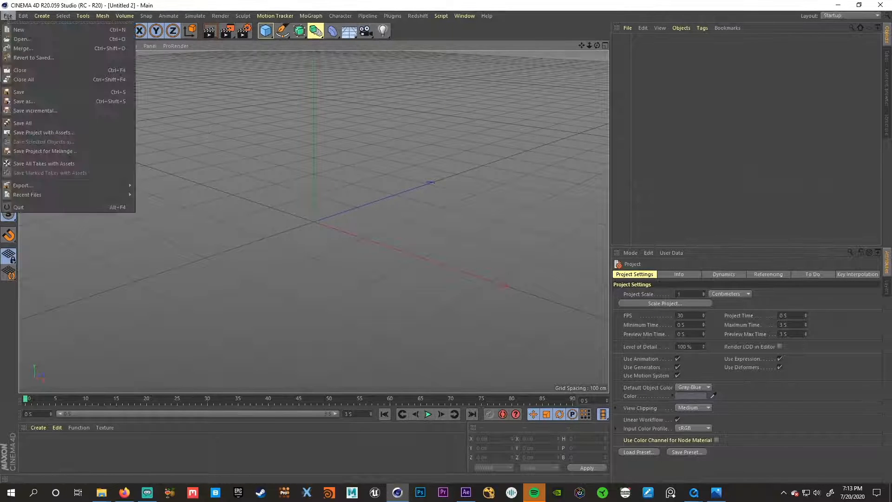
pyautogui.click(22, 49)
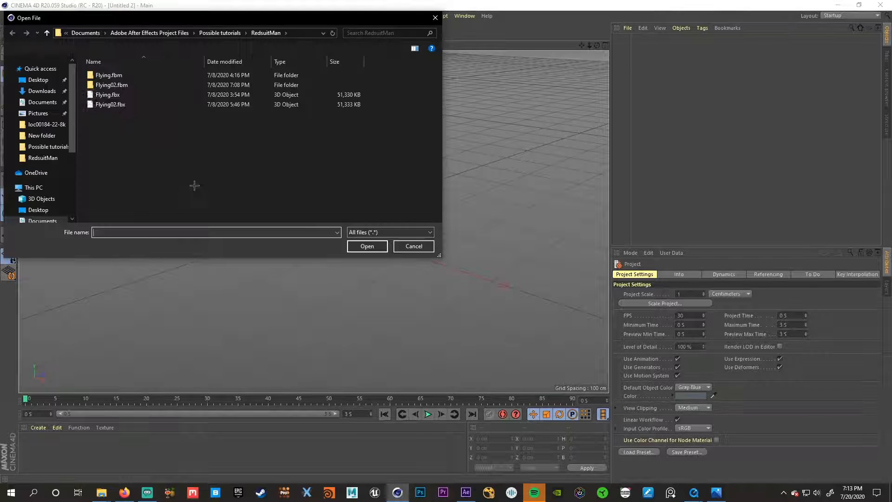
pyautogui.click(370, 247)
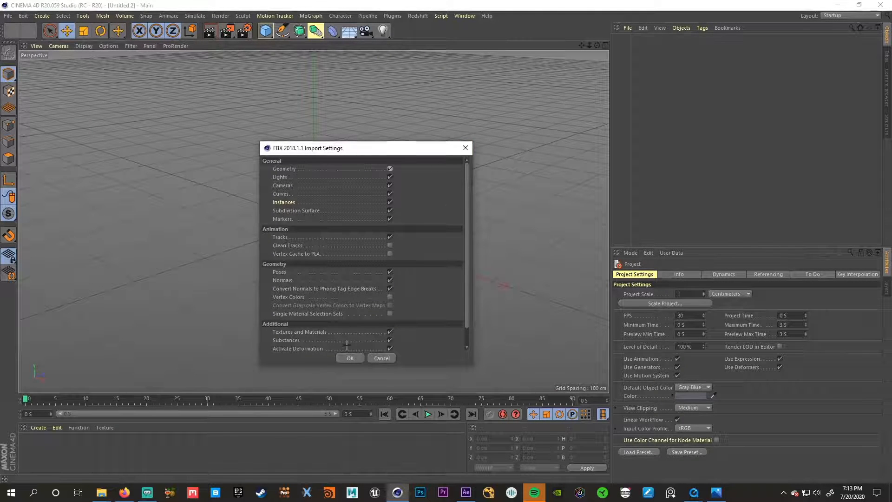
pyautogui.click(349, 358)
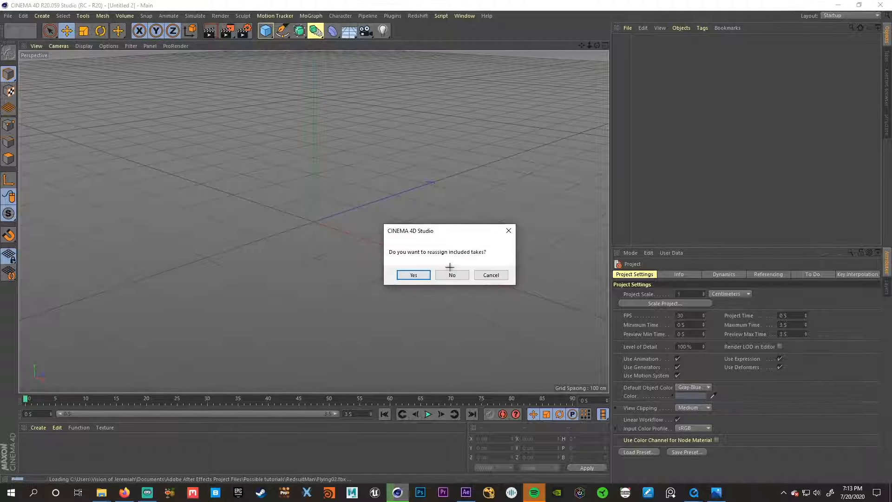
pyautogui.click(452, 274)
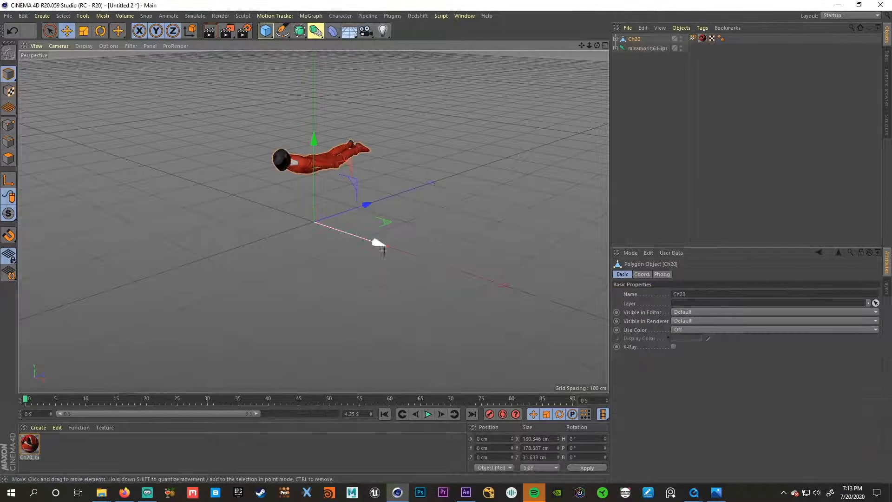
# - Play the imported flying animation and extend the timeline's preview range to the full 4.25 s, ending back at the first frame
pyautogui.scroll(7, 326, 209)
pyautogui.moveTo(297, 172); pyautogui.dragTo(331, 250)
pyautogui.click(428, 413)
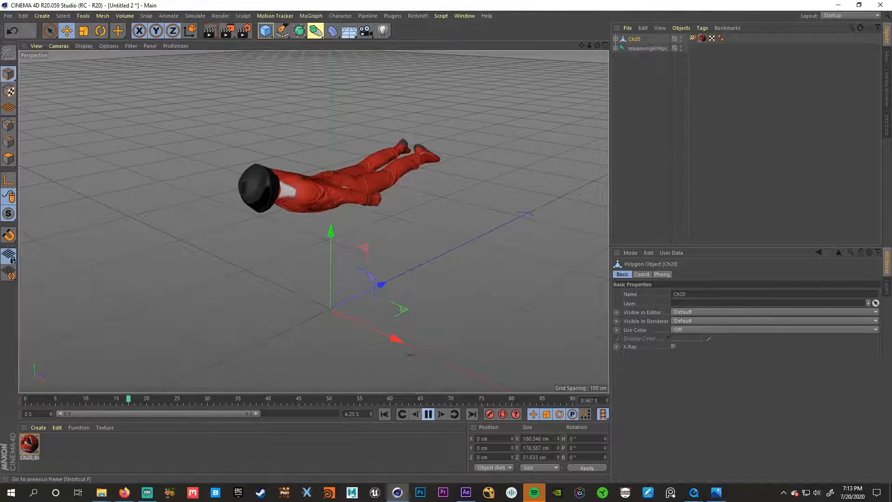
pyautogui.moveTo(399, 244); pyautogui.dragTo(375, 256)
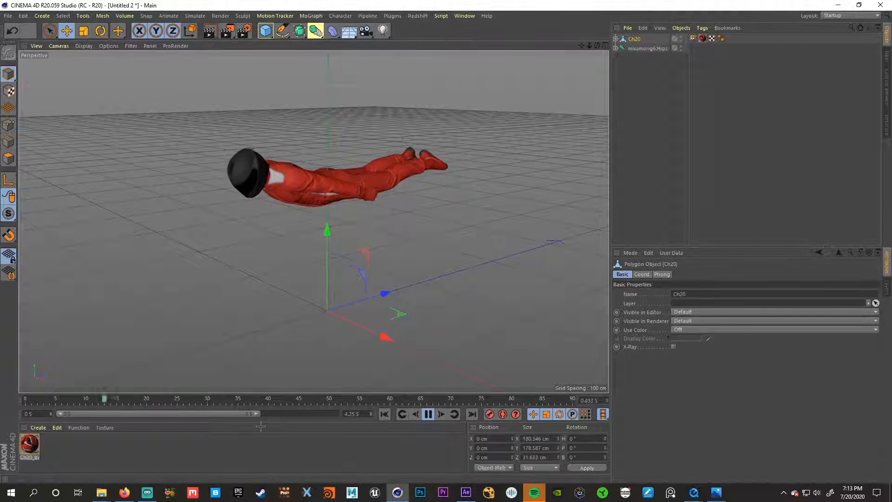
pyautogui.moveTo(256, 414); pyautogui.dragTo(342, 414)
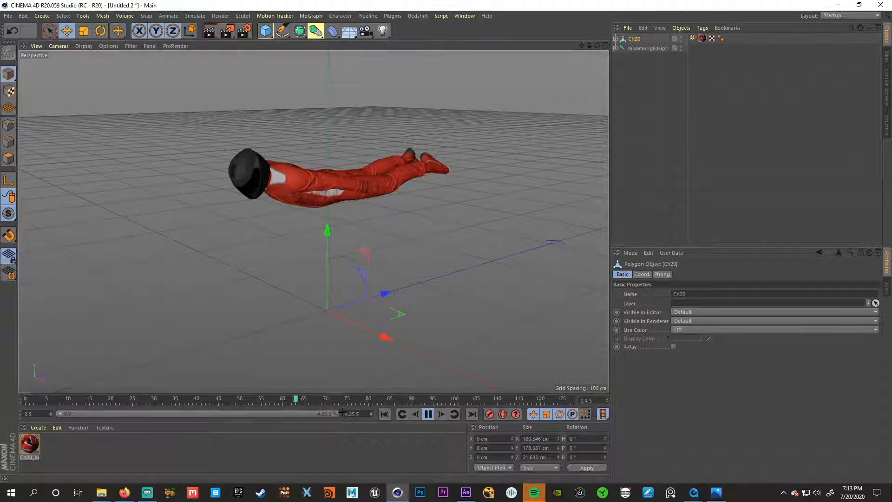
pyautogui.click(430, 414)
pyautogui.click(384, 414)
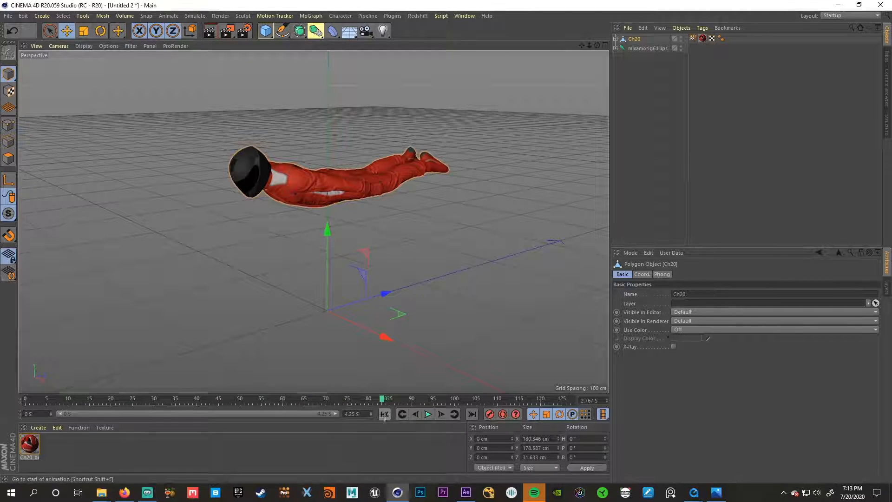
# - Set the frame rate to 24 in both the render output settings and the project settings
pyautogui.click(285, 167)
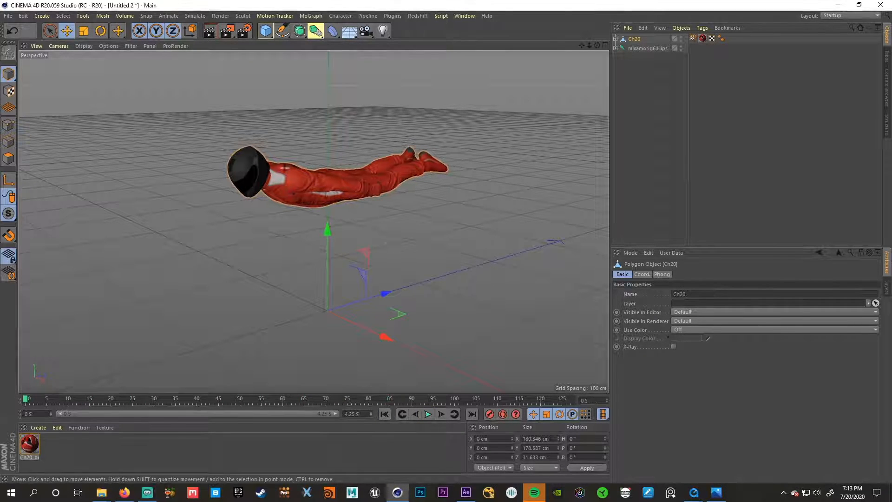
pyautogui.click(243, 32)
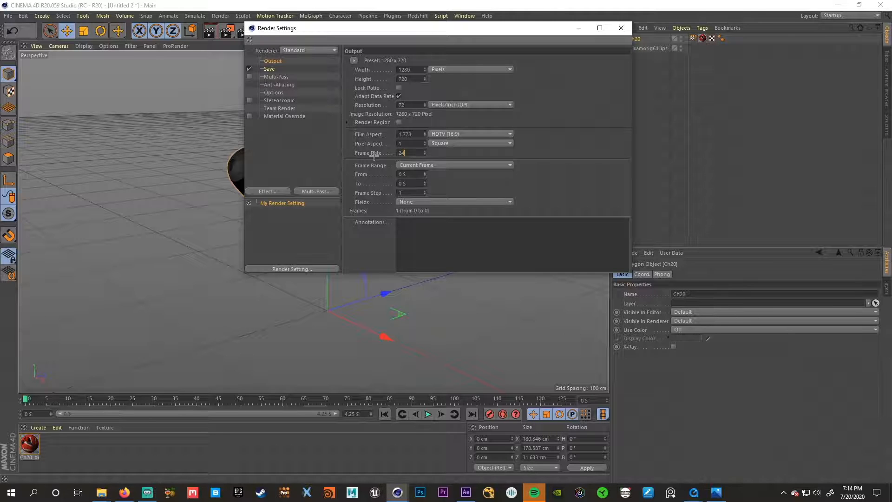
pyautogui.click(621, 28)
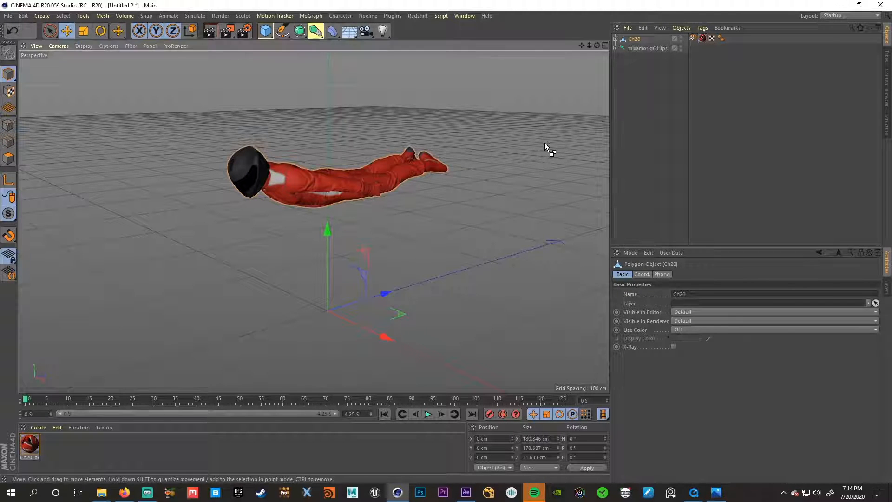
pyautogui.hotkey('ctrl', 'd')
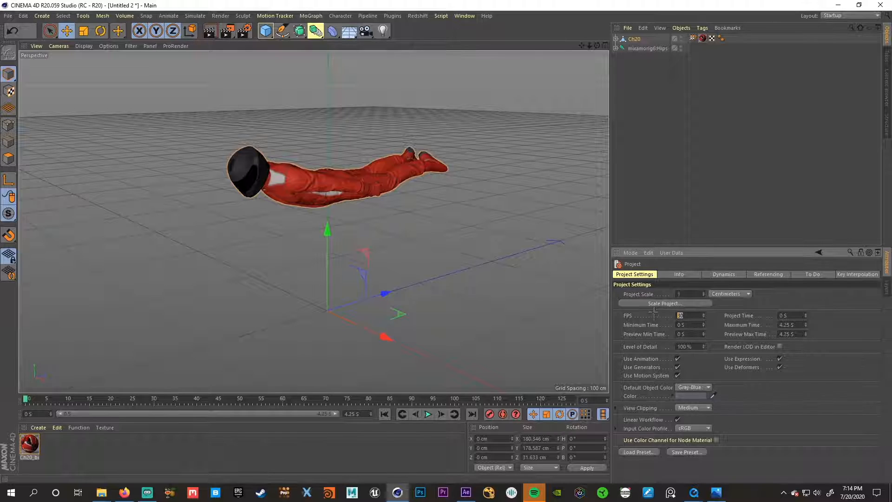
pyautogui.press('Return')
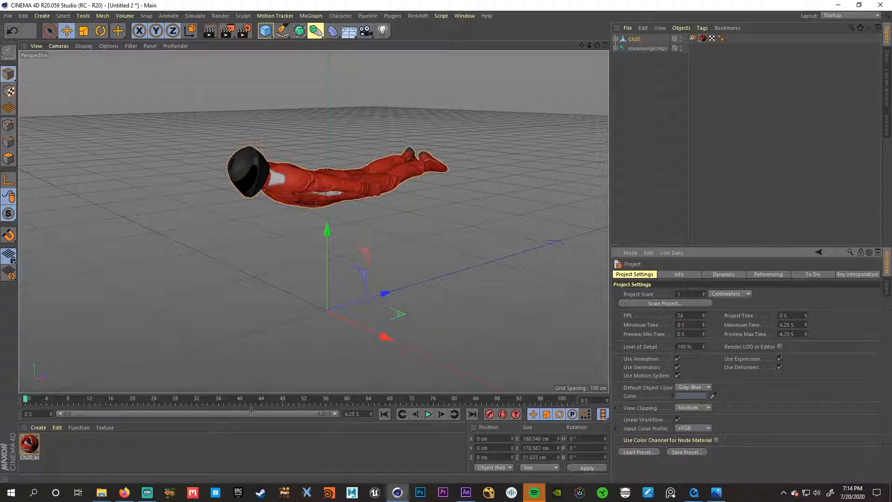
# - Play the flying animation to check its motion at the project's frame rate, and rewind to the first frame
pyautogui.click(427, 414)
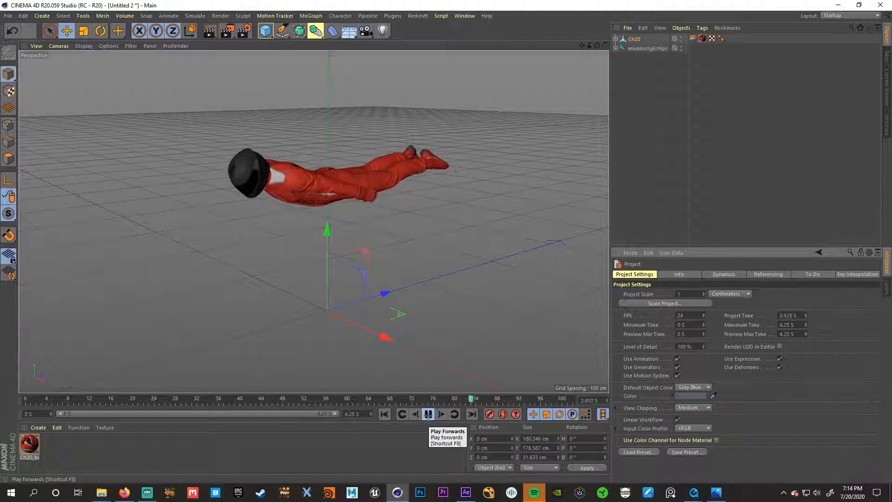
pyautogui.click(428, 414)
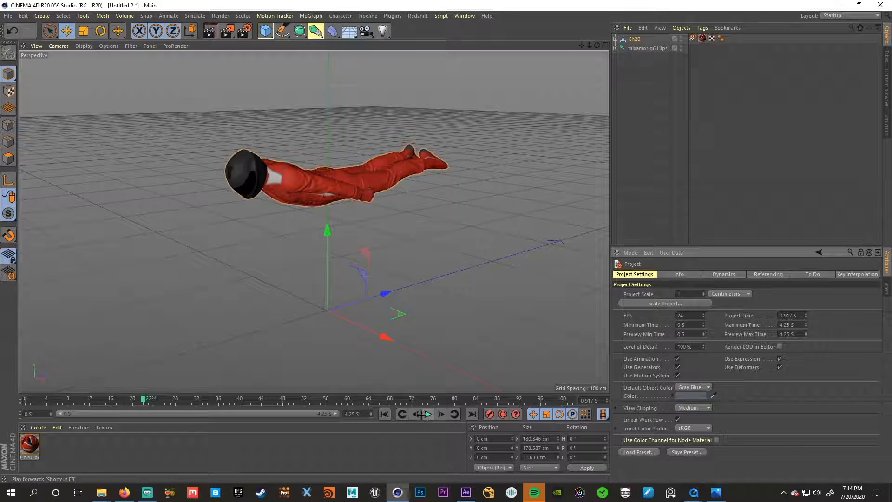
pyautogui.click(384, 414)
pyautogui.moveTo(430, 266); pyautogui.dragTo(418, 258)
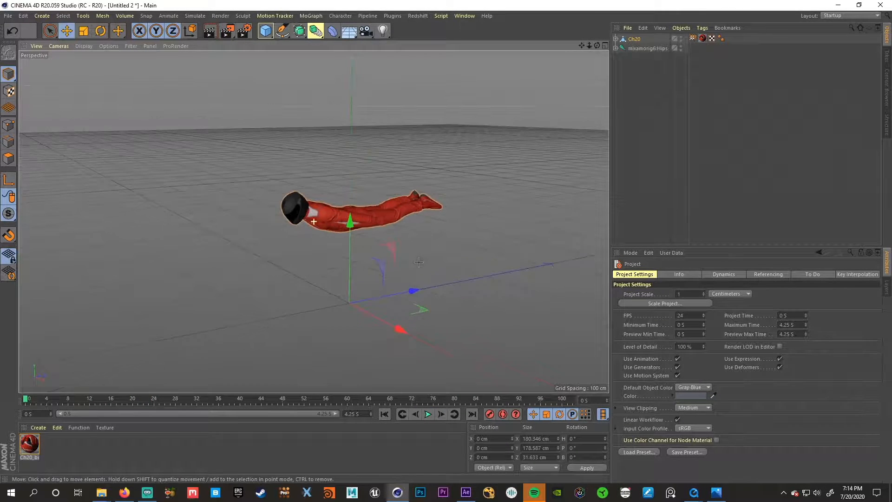
pyautogui.moveTo(693, 492)
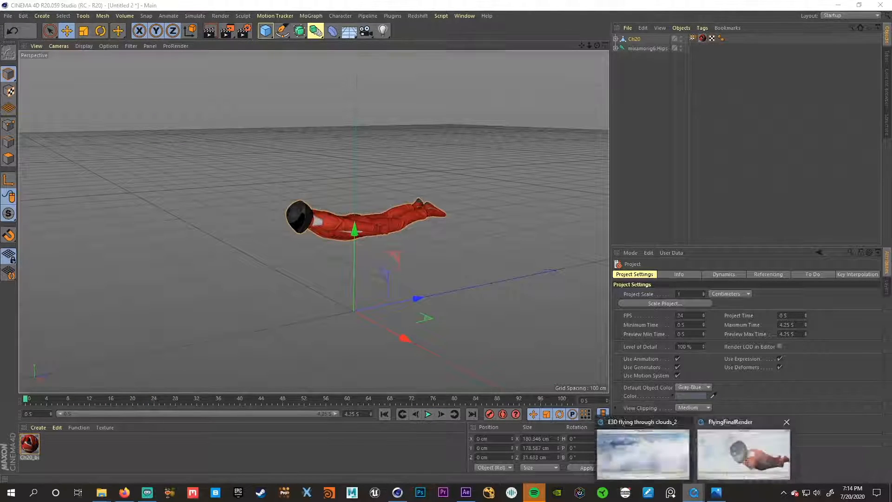
# - Bring up the FlyingFinalRender video as a reference for the finished shot and minimize it again
pyautogui.click(737, 454)
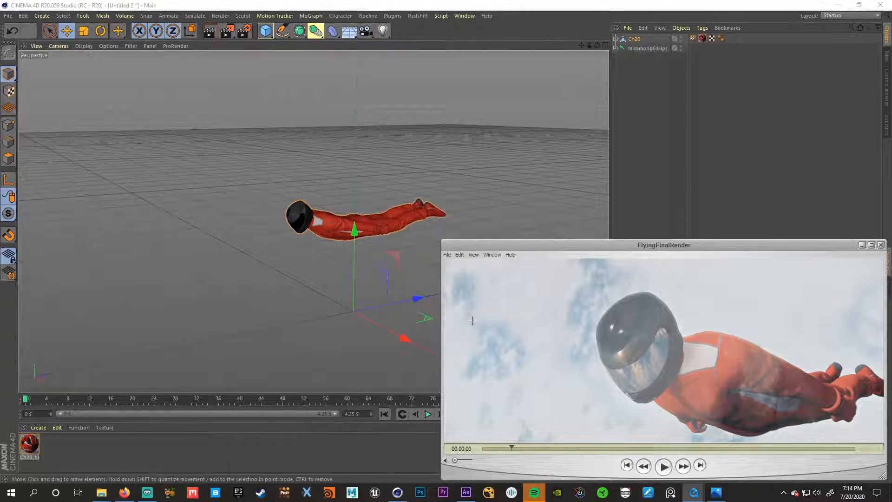
pyautogui.click(862, 245)
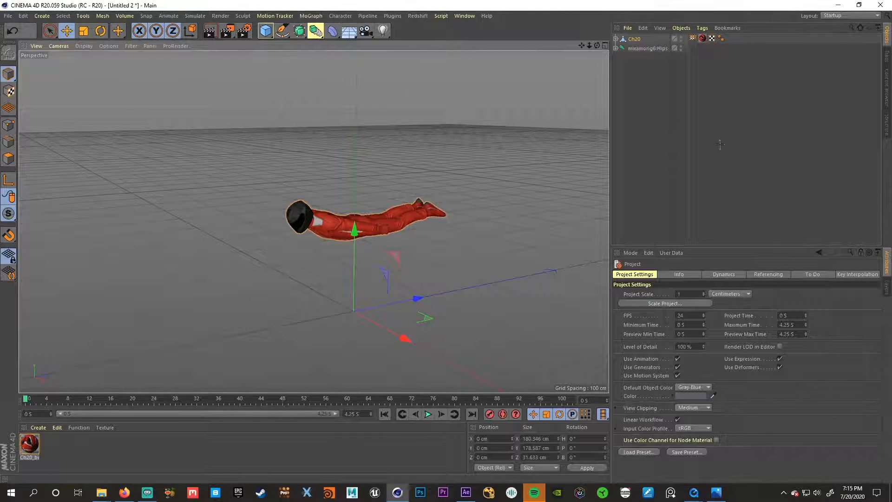
# - Put the Ch20 mesh into polygon mode and loop-select the helmet band above the visor
pyautogui.click(639, 118)
pyautogui.click(634, 39)
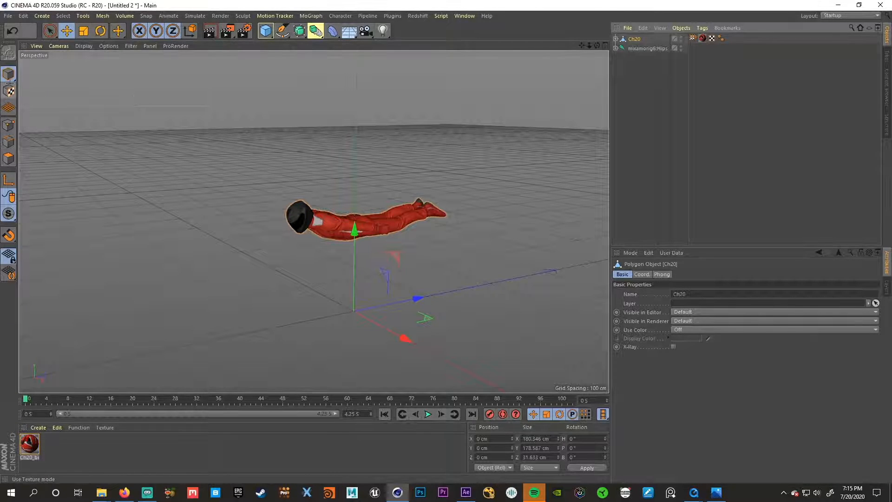
pyautogui.click(10, 157)
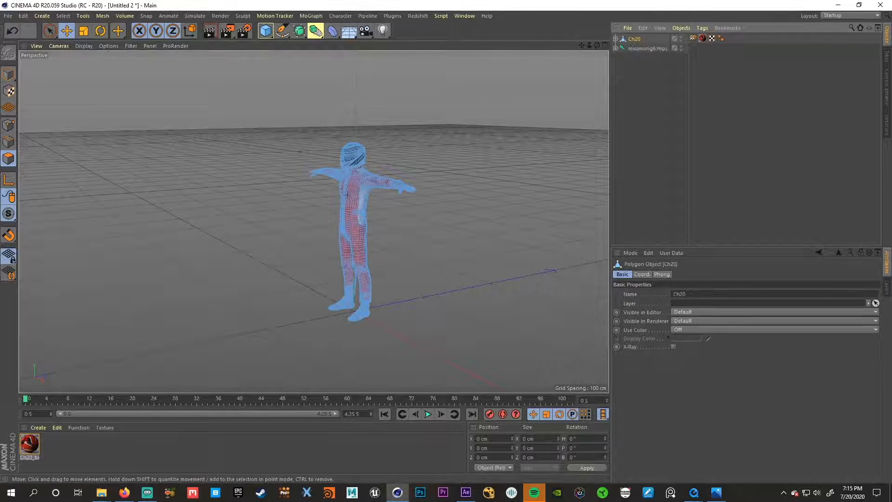
pyautogui.scroll(10, 339, 193)
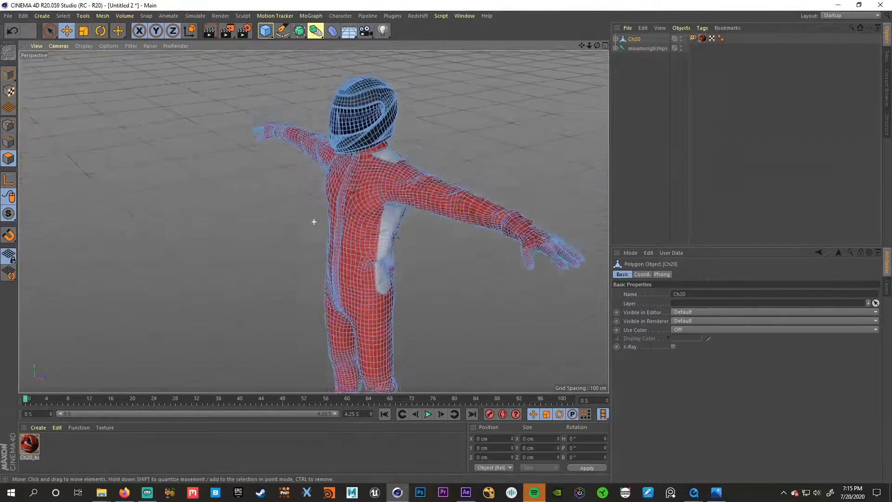
pyautogui.scroll(10, 314, 222)
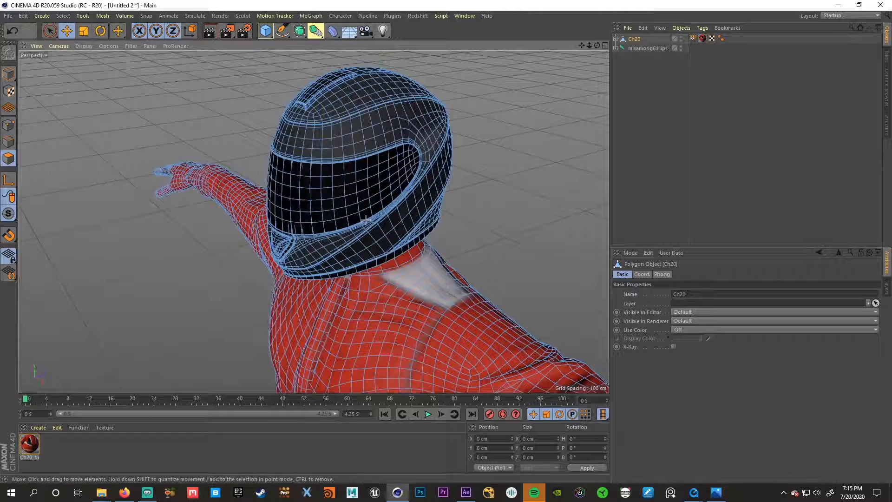
pyautogui.press('u')
pyautogui.press('l')
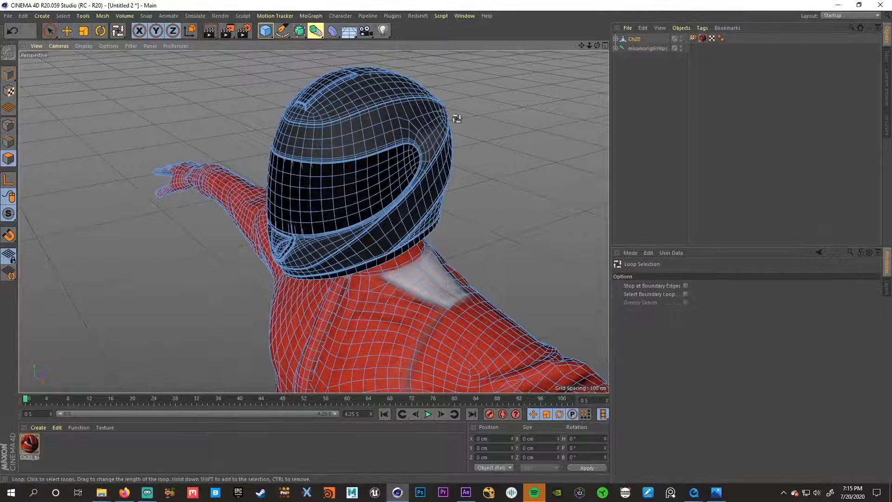
pyautogui.click(373, 120)
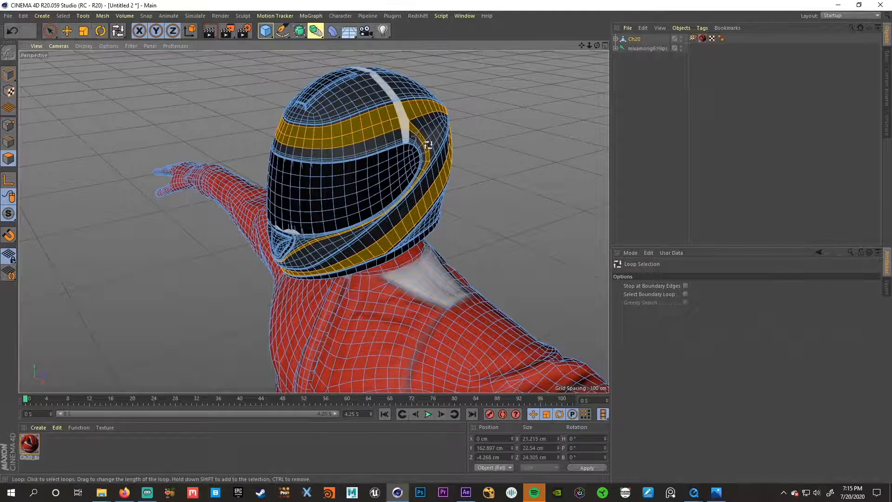
# - Add more polygon loops across the helmet's crown, side and chin to the selection, leaving the visor unselected
pyautogui.keyDown('shift'); pyautogui.click(433, 123); pyautogui.keyUp('shift')
pyautogui.keyDown('shift'); pyautogui.click(430, 183); pyautogui.keyUp('shift')
pyautogui.keyDown('shift'); pyautogui.click(400, 218); pyautogui.keyUp('shift')
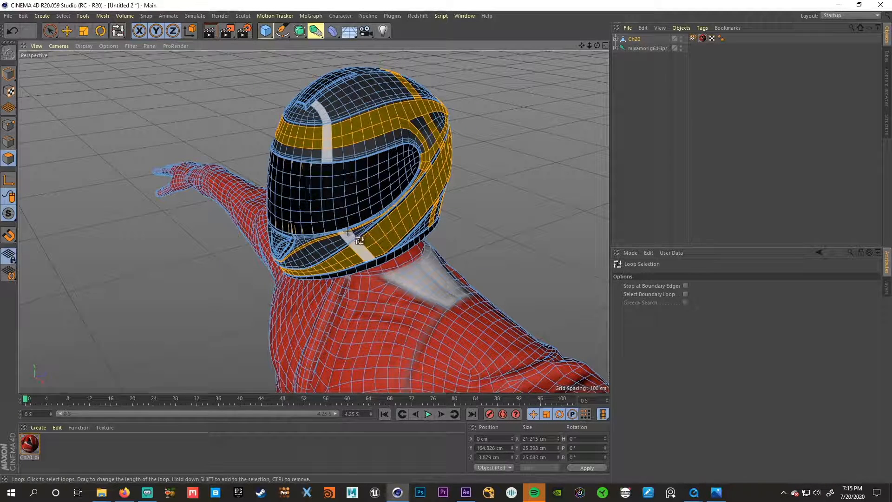
pyautogui.keyDown('shift'); pyautogui.click(338, 250); pyautogui.keyUp('shift')
pyautogui.keyDown('shift'); pyautogui.click(326, 243); pyautogui.keyUp('shift')
pyautogui.keyDown('shift'); pyautogui.click(347, 100); pyautogui.keyUp('shift')
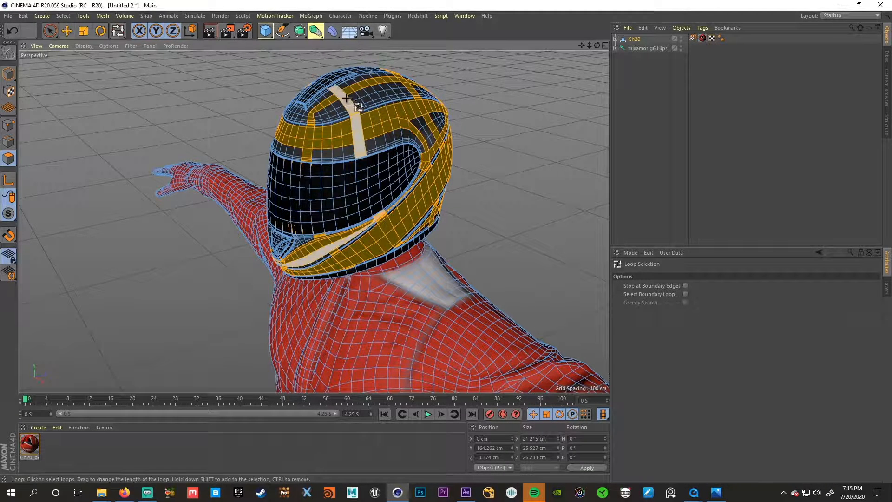
pyautogui.keyDown('shift'); pyautogui.click(328, 95); pyautogui.keyUp('shift')
pyautogui.keyDown('shift'); pyautogui.click(340, 111); pyautogui.keyUp('shift')
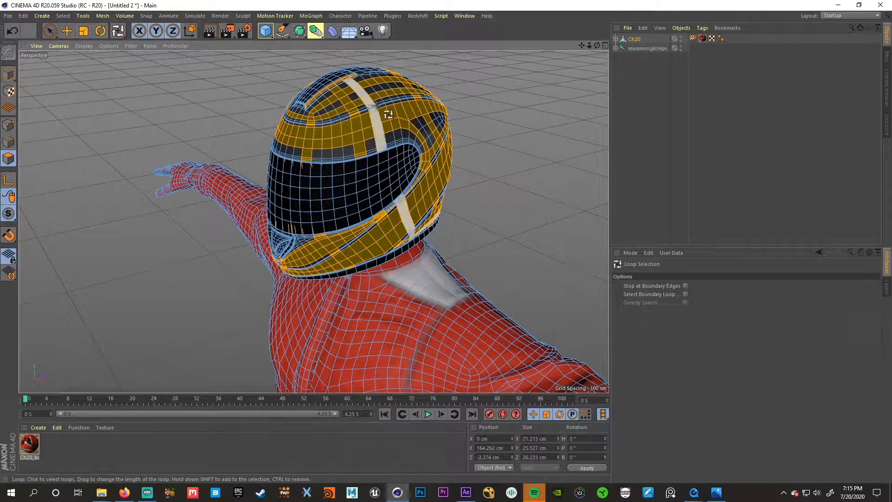
pyautogui.keyDown('shift'); pyautogui.click(375, 105); pyautogui.keyUp('shift')
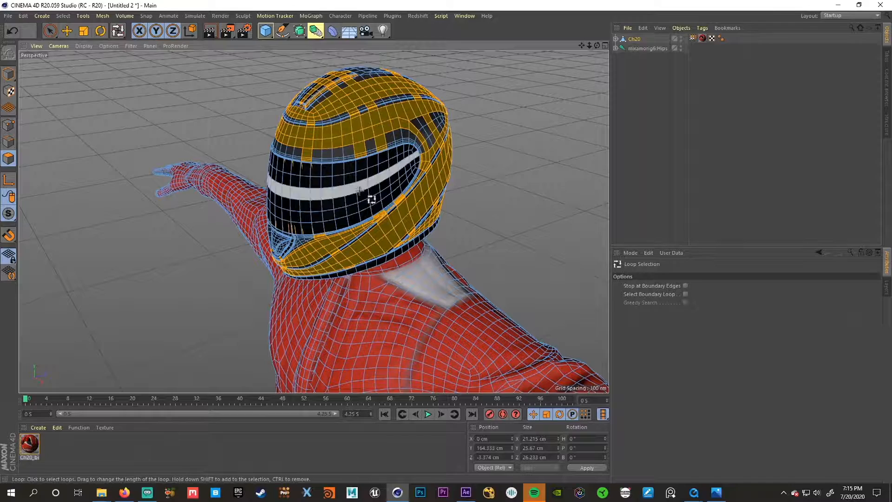
pyautogui.moveTo(371, 219); pyautogui.dragTo(379, 166)
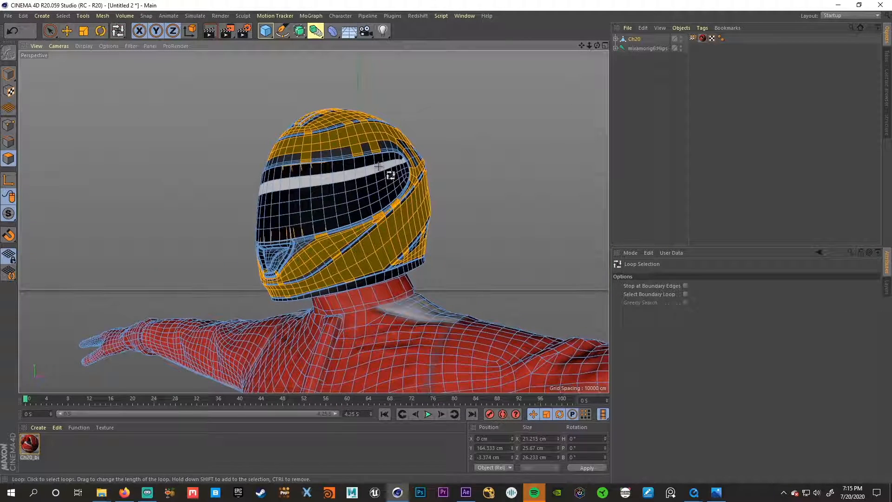
pyautogui.moveTo(378, 166); pyautogui.dragTo(333, 178)
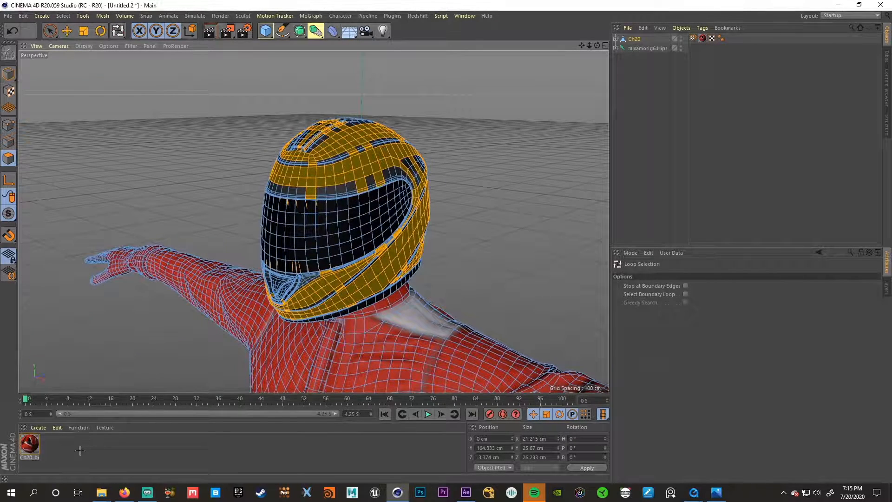
# - Create a new material with reflectance off and a bright green color of H 109°, S 100%, V 100%
pyautogui.doubleClick(108, 450)
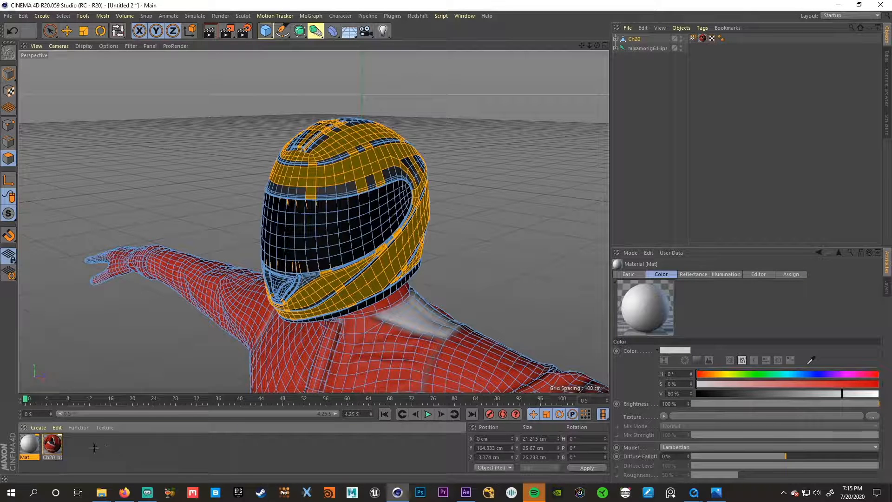
pyautogui.doubleClick(25, 445)
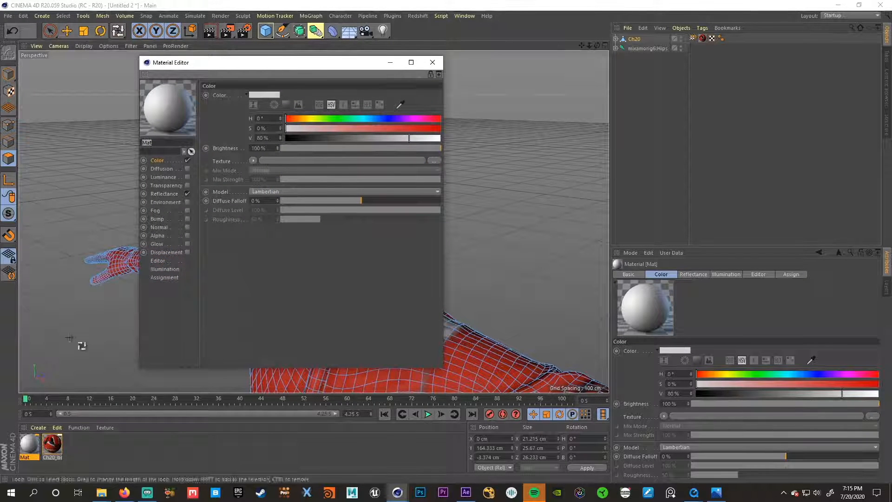
pyautogui.click(188, 193)
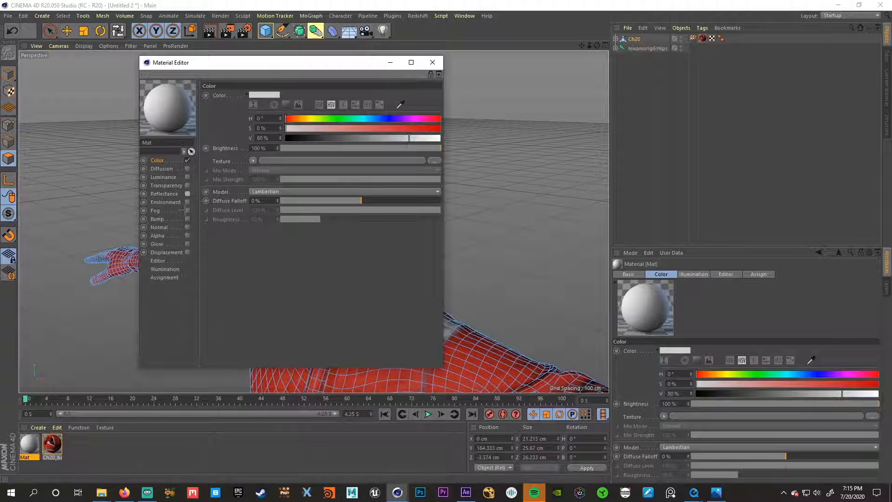
pyautogui.click(332, 118)
pyautogui.moveTo(412, 138); pyautogui.dragTo(443, 129)
pyautogui.click(429, 62)
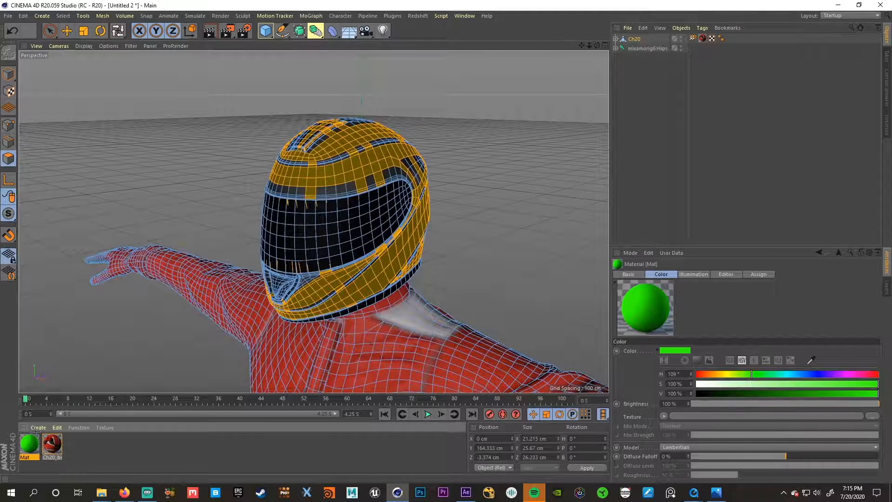
# - Apply the green material to the selected helmet polygons and return to model mode with the Move tool
pyautogui.moveTo(30, 443); pyautogui.dragTo(288, 222)
pyautogui.moveTo(349, 172); pyautogui.dragTo(349, 173)
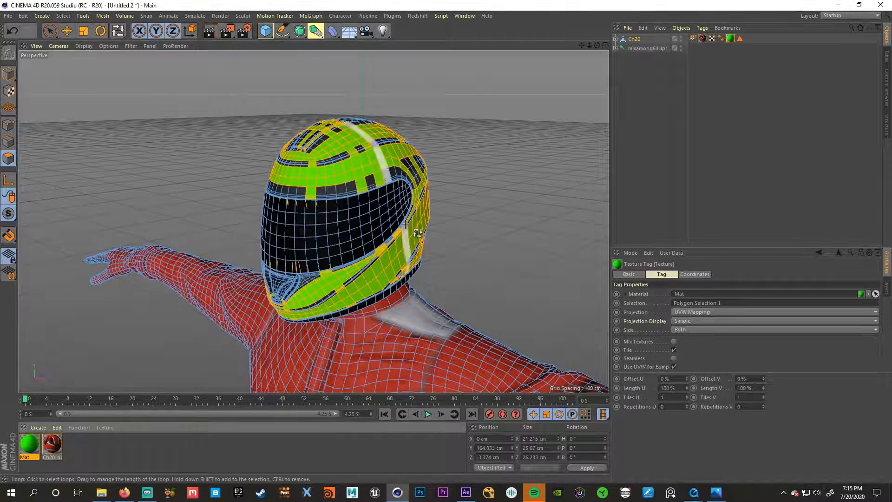
pyautogui.click(67, 31)
pyautogui.click(9, 74)
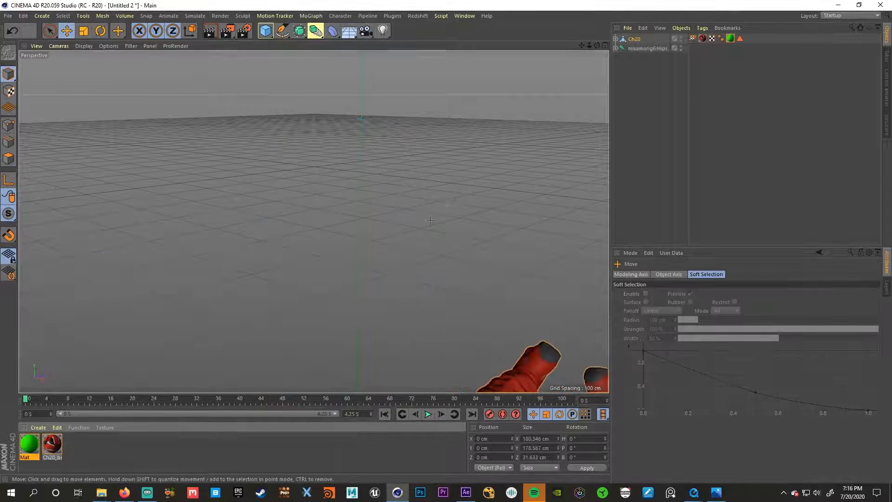
# - Play the flying animation to check the green helmet material in motion, and rewind to the first frame
pyautogui.scroll(-8, 430, 221)
pyautogui.click(428, 413)
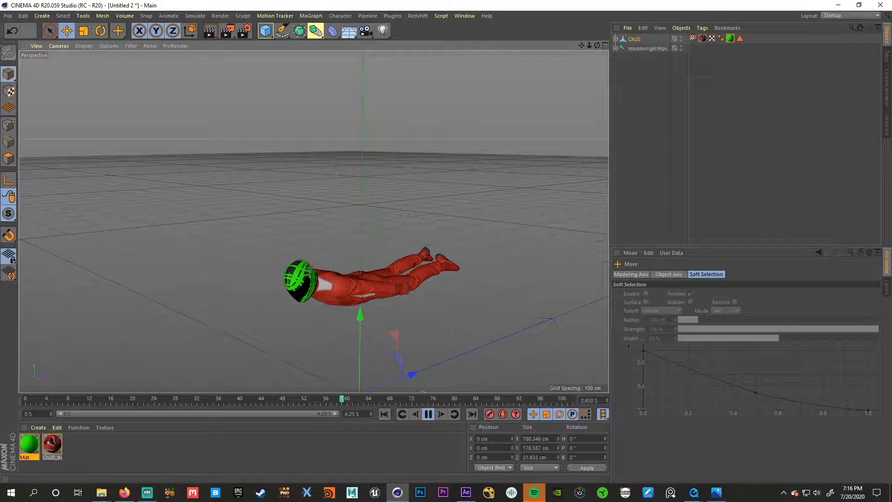
pyautogui.click(428, 414)
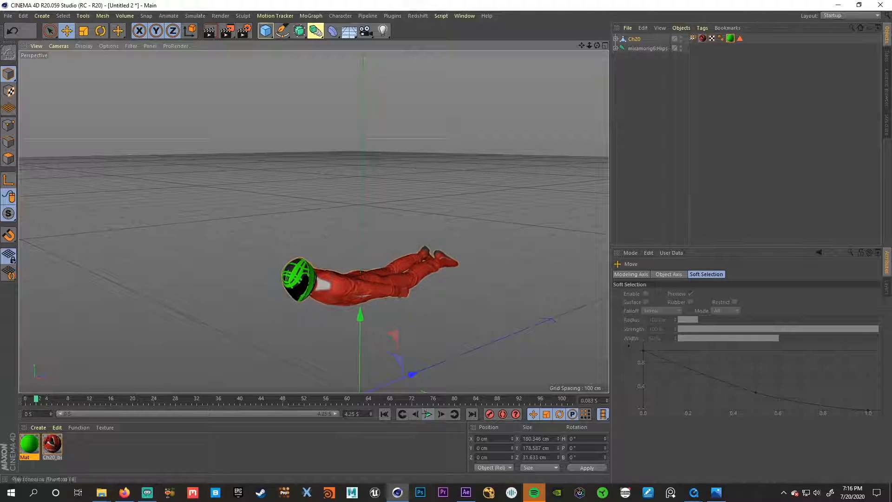
pyautogui.click(385, 414)
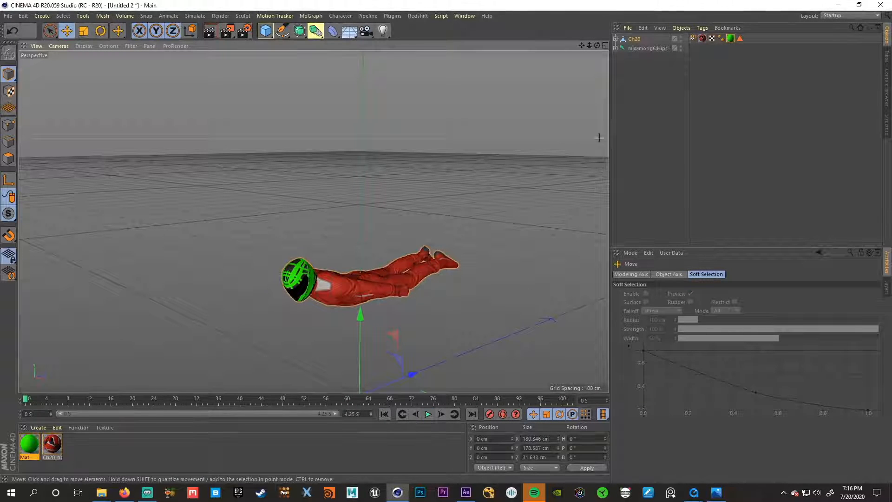
# - Switch to the flyingman.c4d project to examine its helmet and visor materials up close, and return to Untitled 2
pyautogui.click(465, 16)
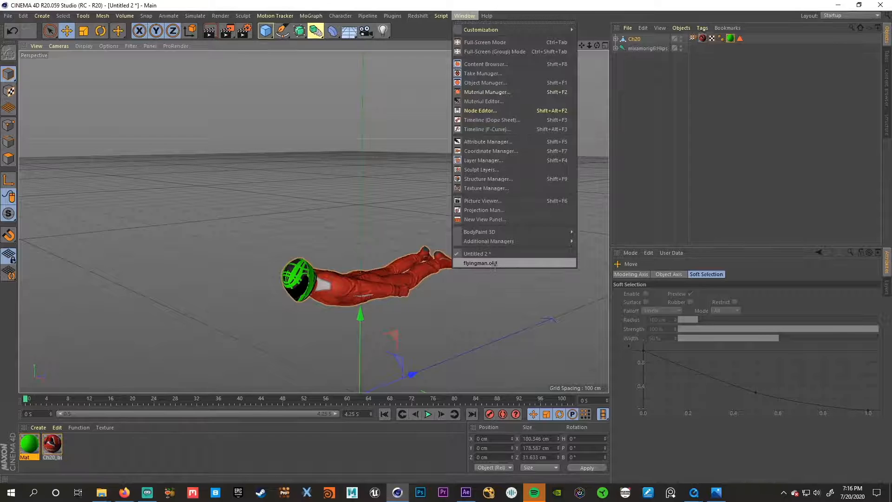
pyautogui.click(480, 263)
pyautogui.scroll(10, 287, 263)
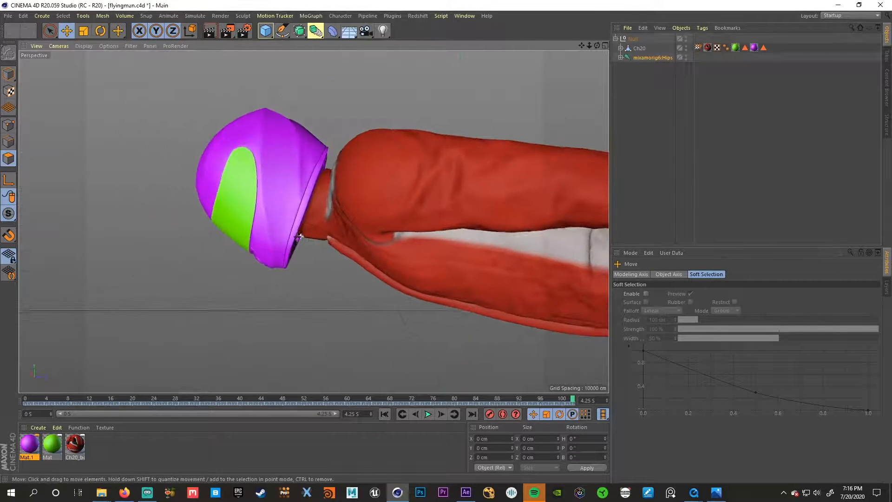
pyautogui.moveTo(298, 237); pyautogui.dragTo(268, 232)
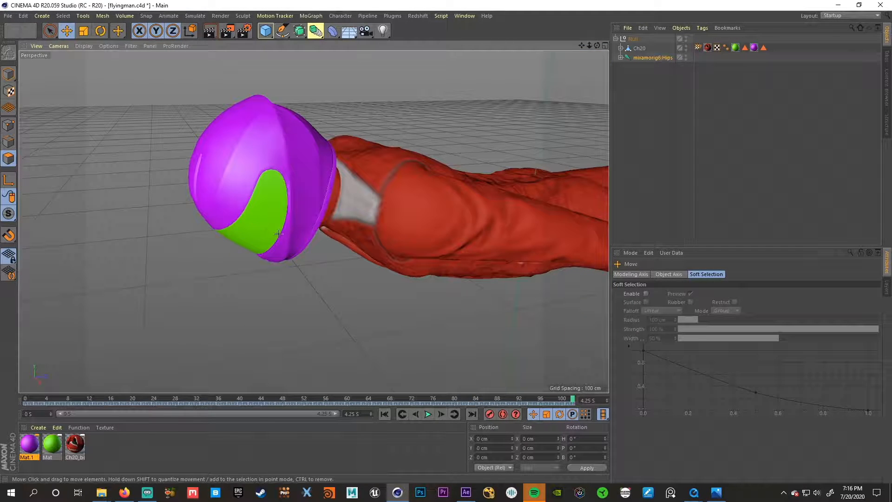
pyautogui.scroll(3, 270, 234)
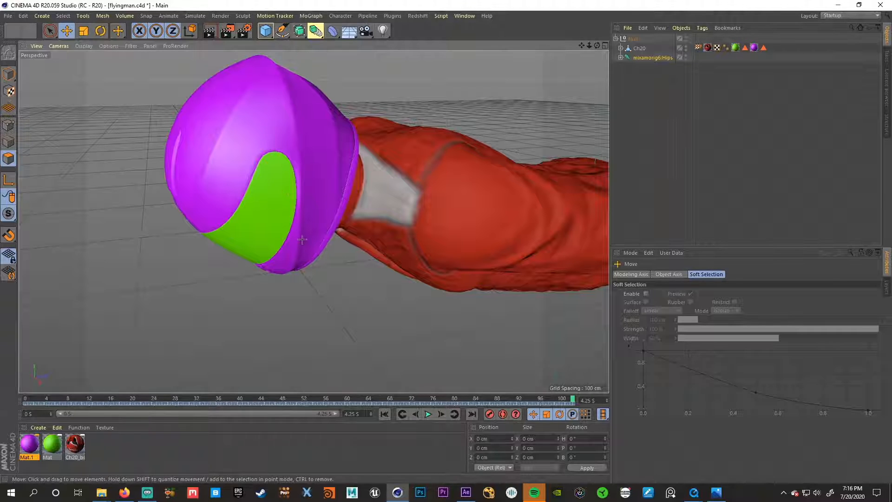
pyautogui.scroll(-3, 292, 237)
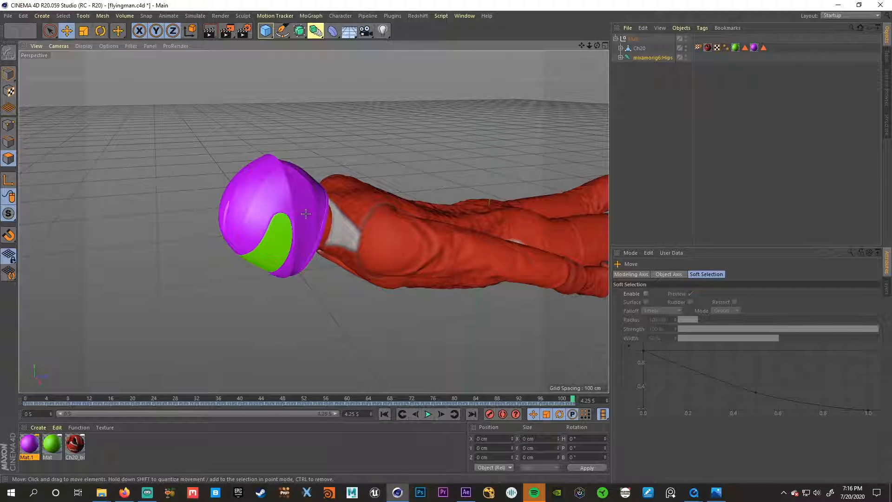
pyautogui.click(464, 16)
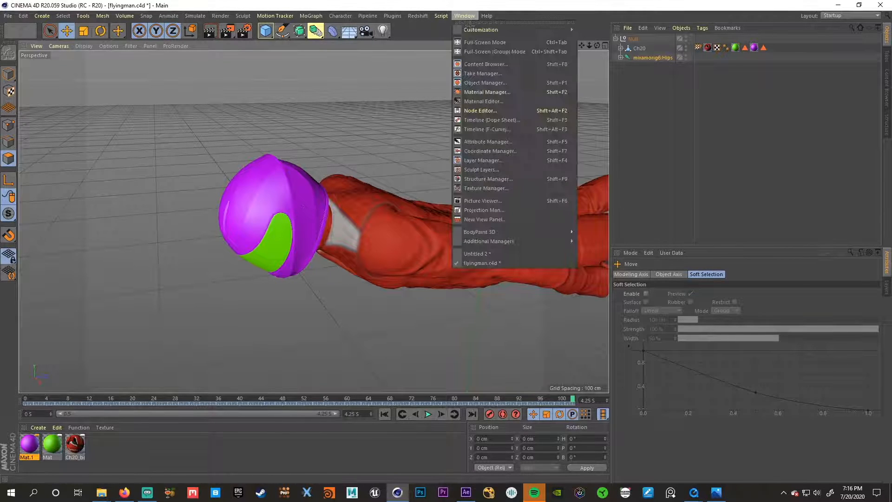
pyautogui.click(500, 254)
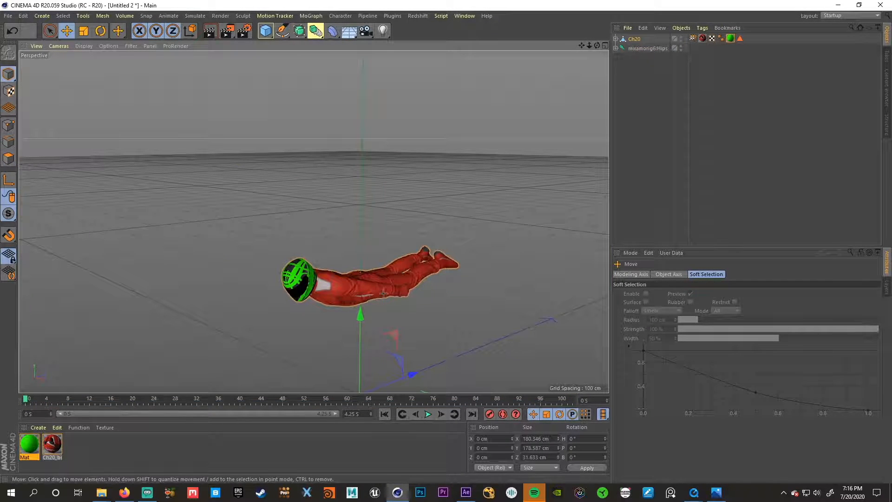
# - Group Ch20 and the mixamorig6:Hips rig under a Null and select that Null
pyautogui.scroll(5, 313, 222)
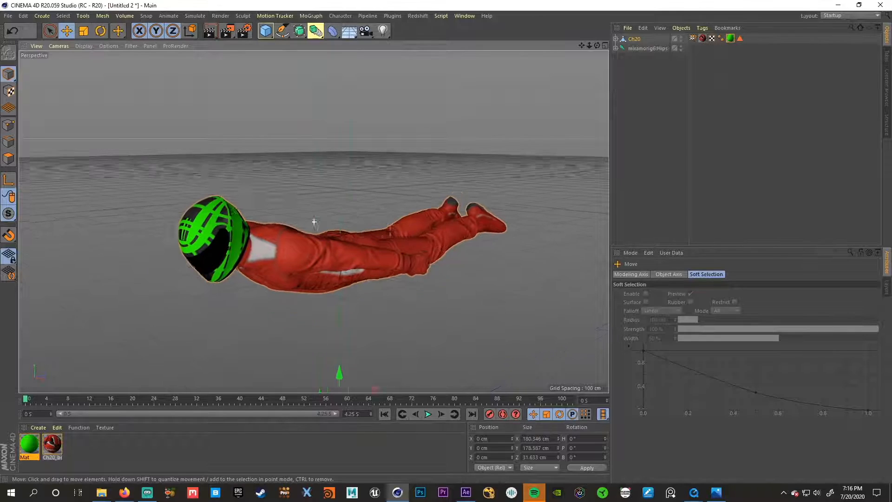
pyautogui.moveTo(266, 31); pyautogui.dragTo(296, 44)
pyautogui.moveTo(655, 106); pyautogui.dragTo(636, 40)
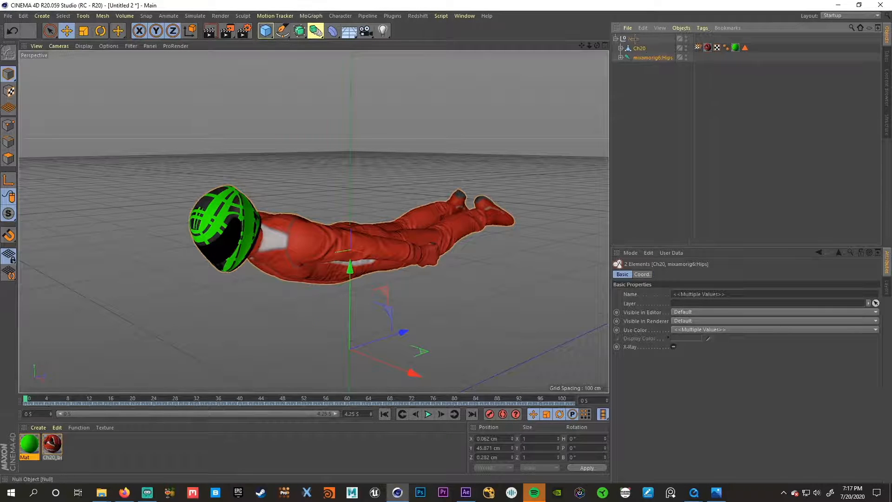
pyautogui.click(633, 39)
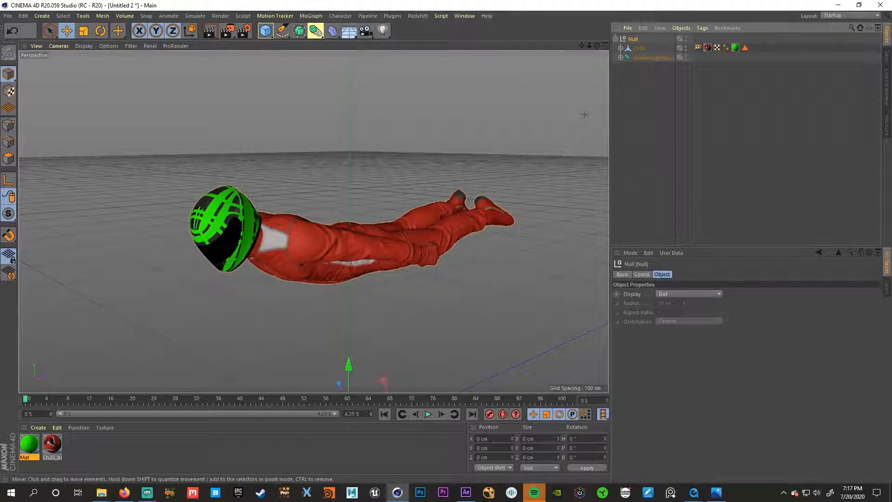
# - Examine the File Sequence Exporter's format options, keep Cinema 4D as the format, and close the exporter without exporting
pyautogui.click(391, 16)
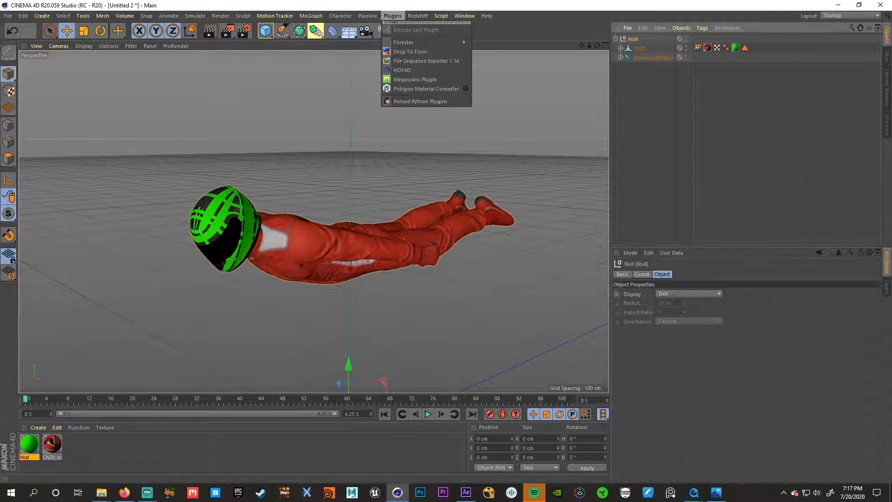
pyautogui.click(412, 61)
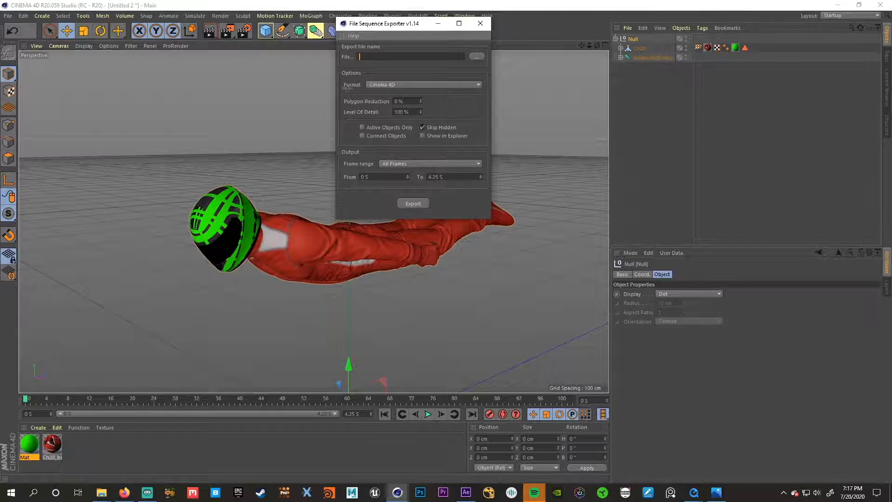
pyautogui.click(415, 85)
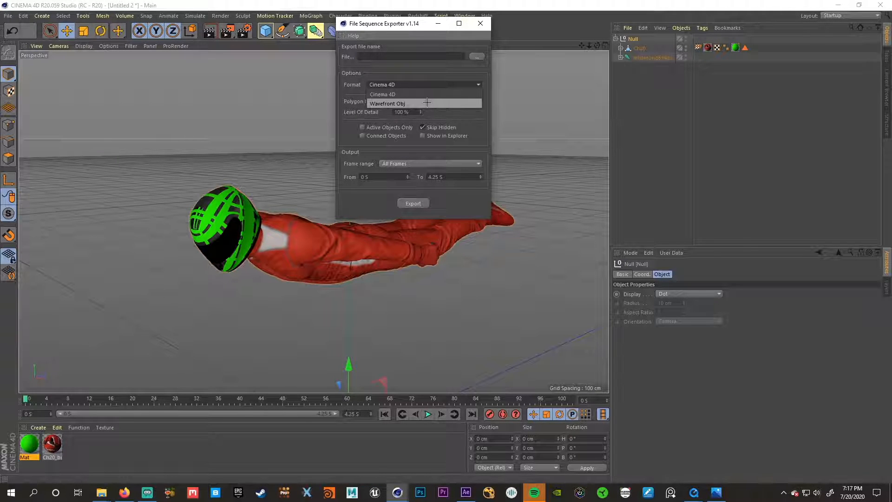
pyautogui.click(407, 93)
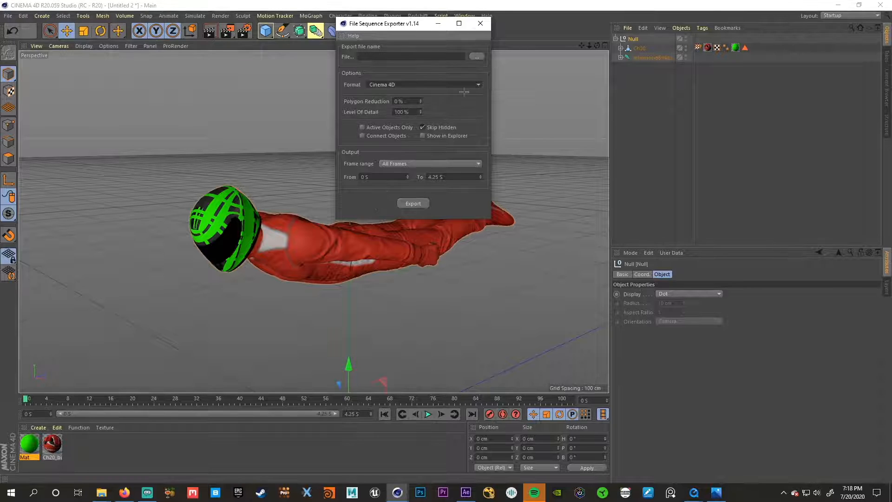
pyautogui.click(479, 24)
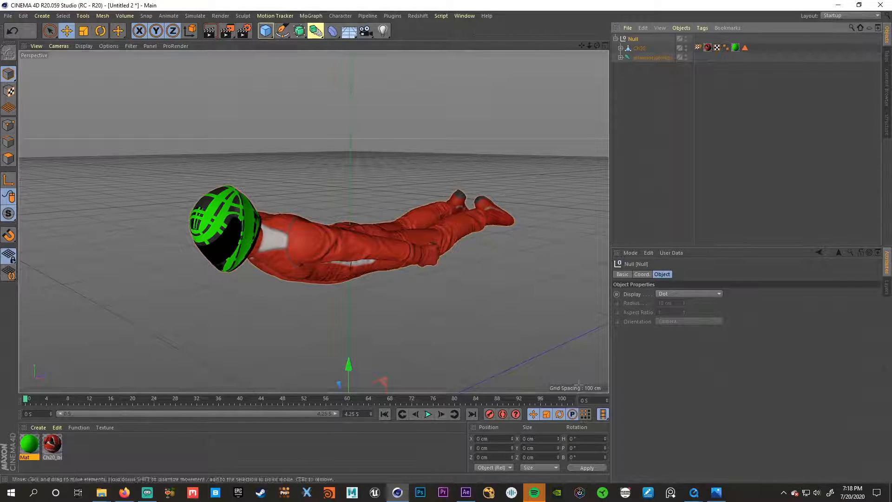
# - Switch to the After Effects project, collapse the Comps folder, and view the loc00184-22-8k.exr footage before closing its viewer
pyautogui.click(465, 492)
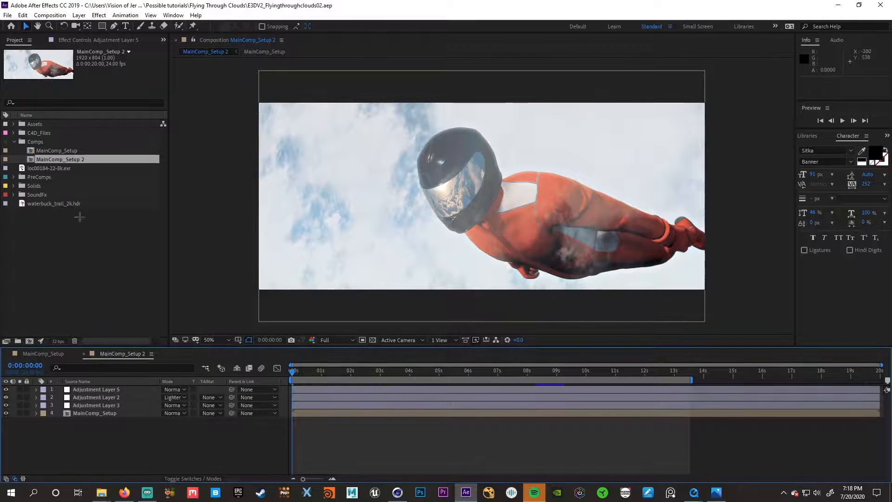
pyautogui.rightClick(79, 258)
pyautogui.click(79, 246)
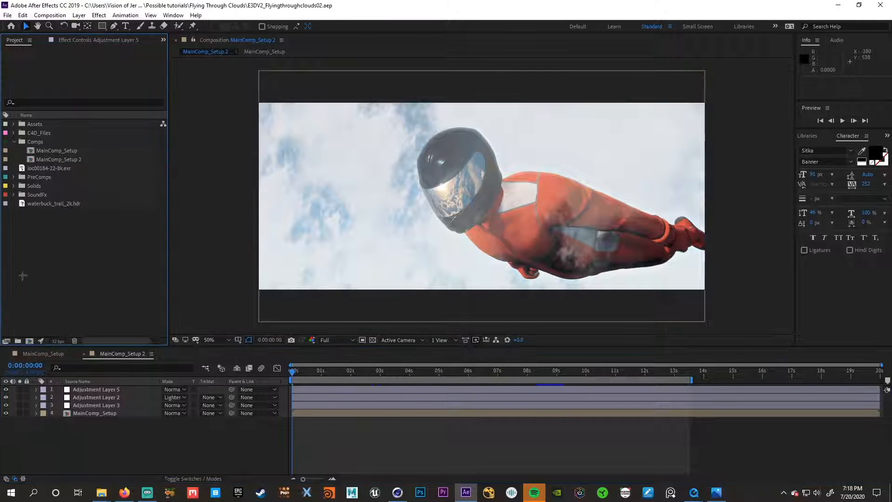
pyautogui.click(14, 142)
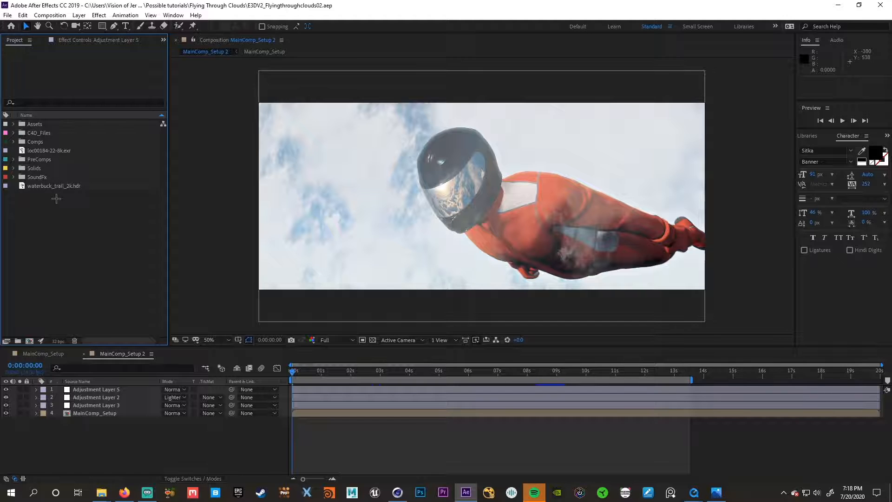
pyautogui.doubleClick(35, 150)
pyautogui.moveTo(276, 167); pyautogui.dragTo(521, 166)
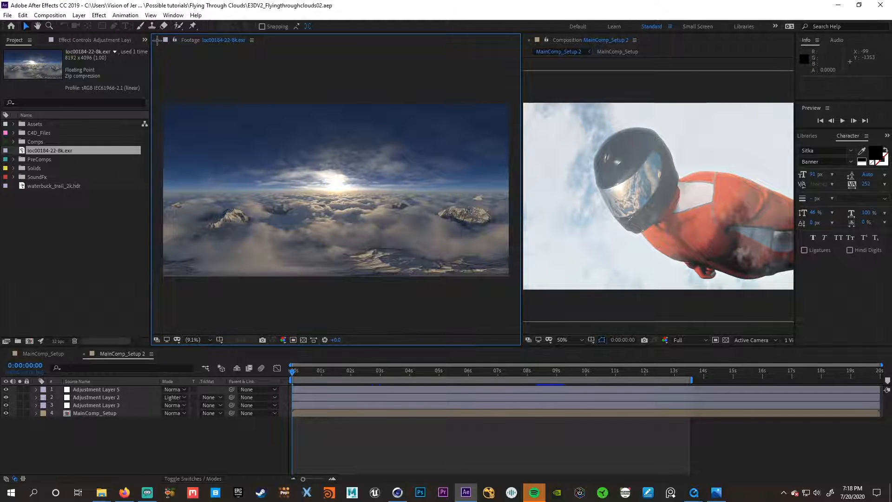
pyautogui.click(157, 40)
# - Create a new composition named Tutorial with the HDTV 1080 24 preset, 24 fps and a 20-second duration
pyautogui.click(38, 325)
pyautogui.click(30, 341)
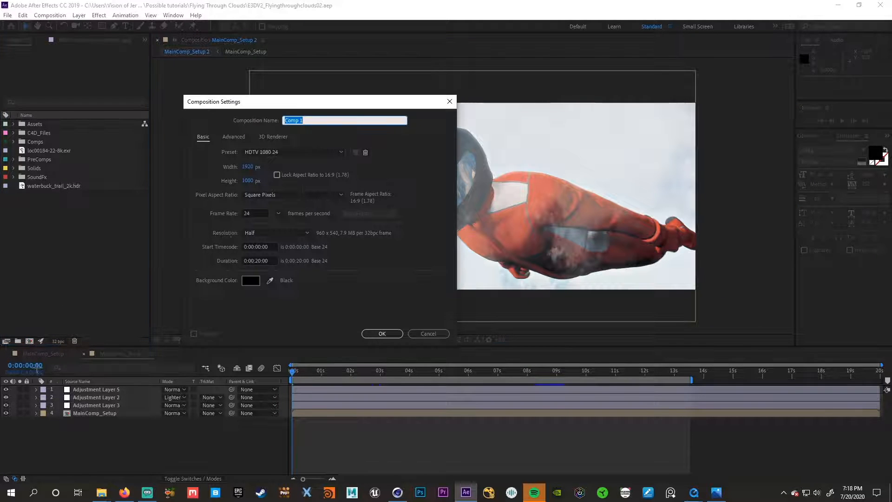
pyautogui.write('Tutorial')
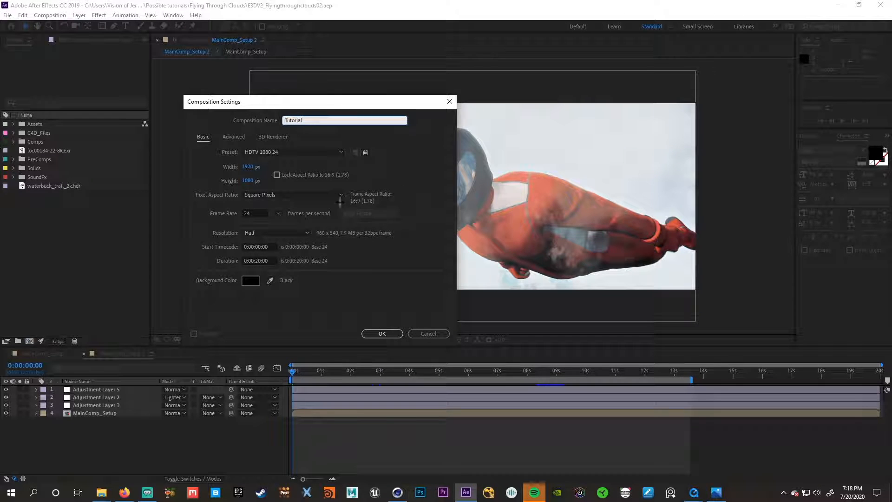
pyautogui.click(263, 212)
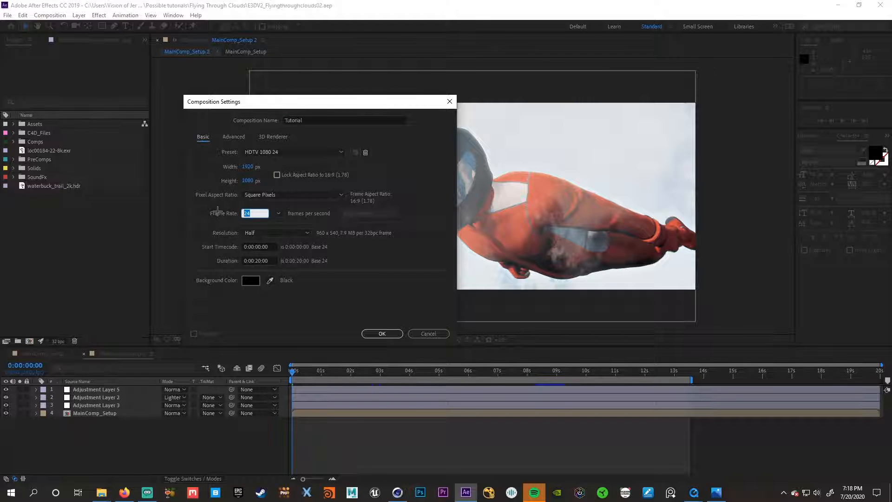
pyautogui.click(382, 333)
pyautogui.click(99, 251)
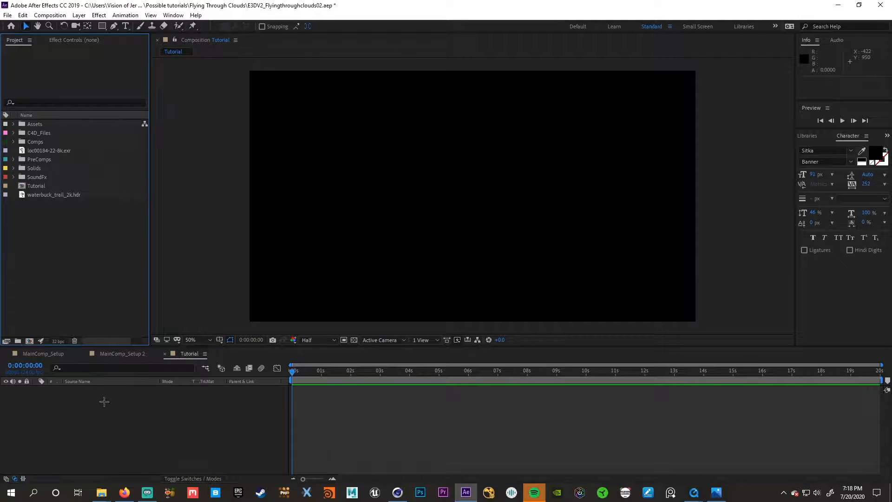
# - Add a red 1920 x 1080 solid named flyingguy to the Tutorial composition
pyautogui.rightClick(100, 409)
pyautogui.moveTo(140, 310)
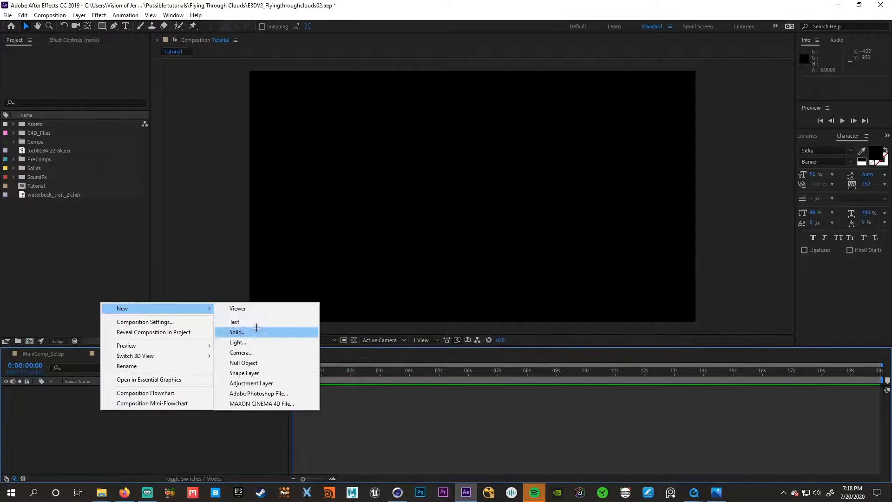
pyautogui.click(257, 329)
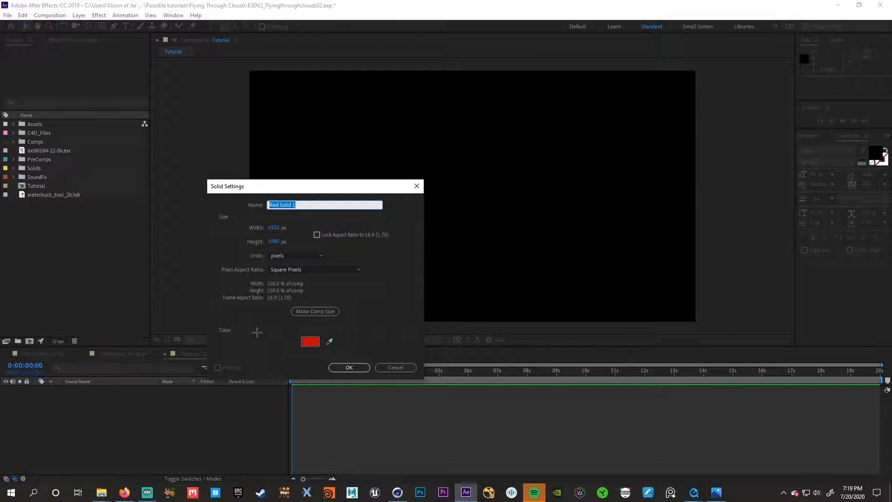
pyautogui.write('fl')
pyautogui.press('Return')
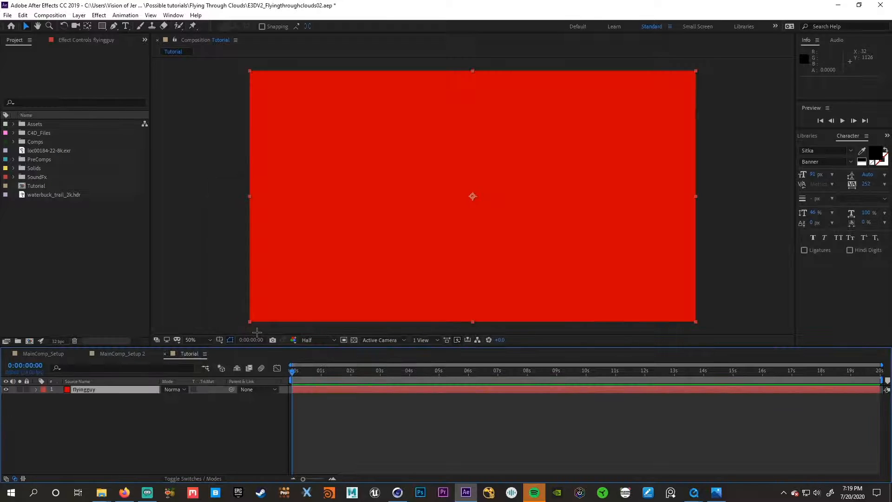
# - Apply the Element effect to the flyingguy solid and open its Scene Setup
pyautogui.hotkey('ctrl', 'space')
pyautogui.write('el')
pyautogui.click(246, 361)
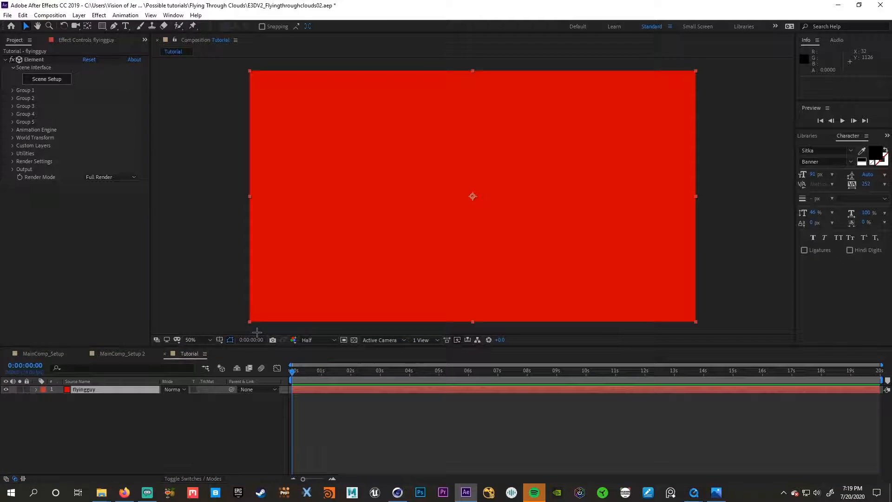
pyautogui.click(66, 84)
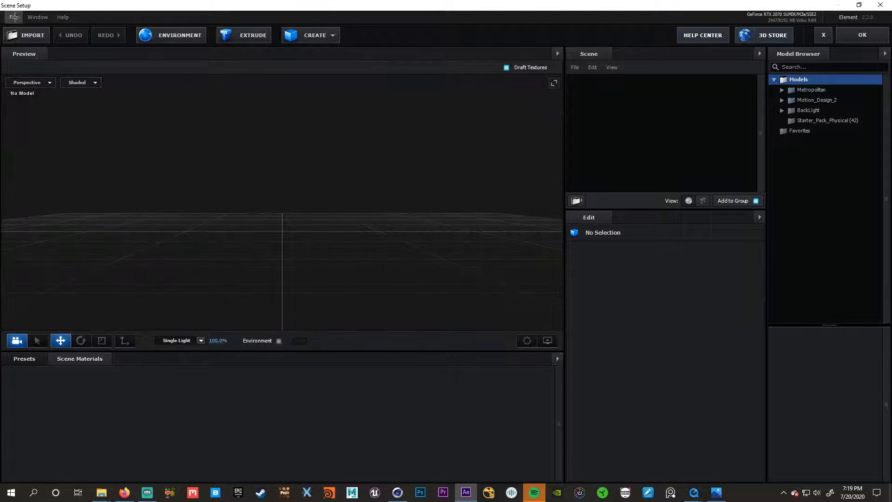
# - Import ThirdTest_0000.c4d from the Objexport03 folder as a 3D sequence, with materials and animation loaded
pyautogui.click(14, 17)
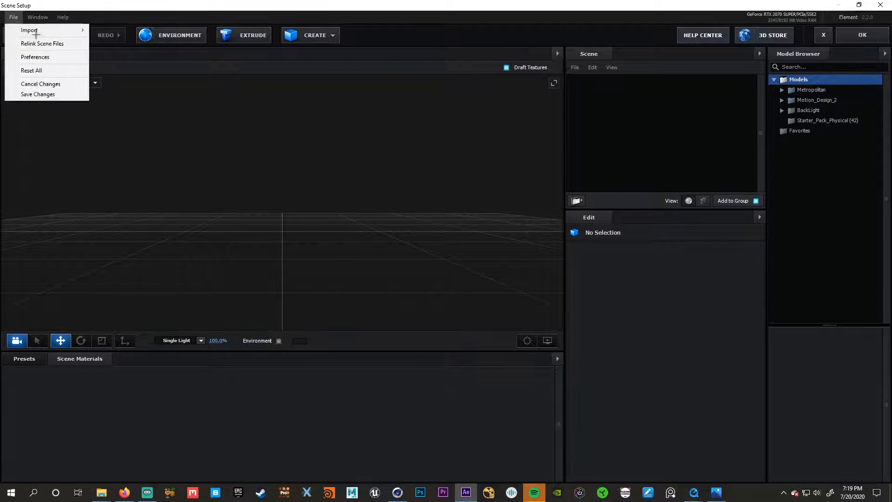
pyautogui.moveTo(33, 30)
pyautogui.click(109, 40)
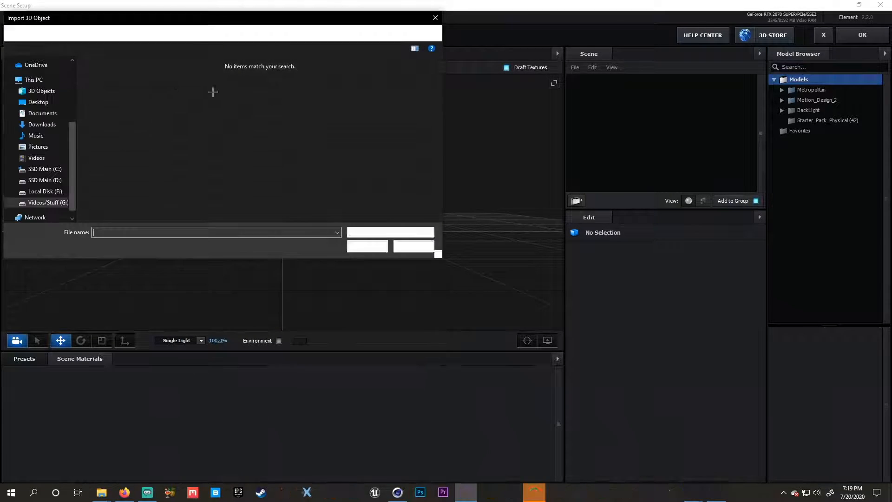
pyautogui.scroll(3, 57, 186)
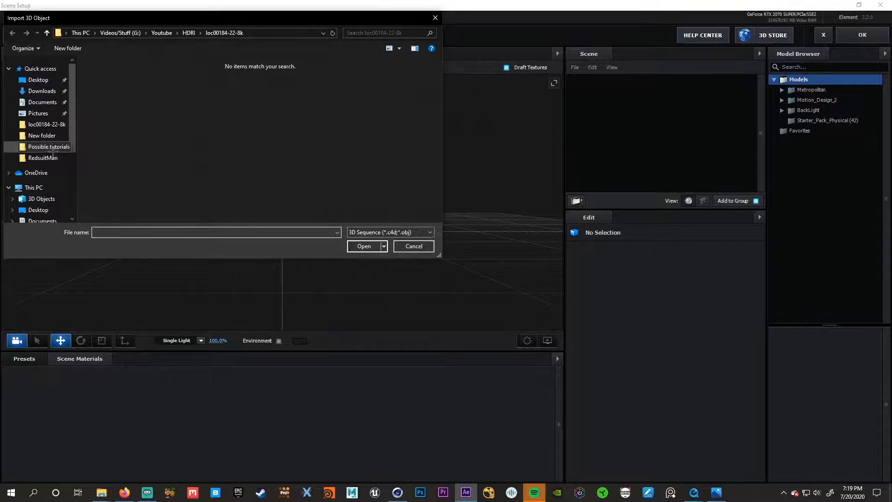
pyautogui.click(53, 148)
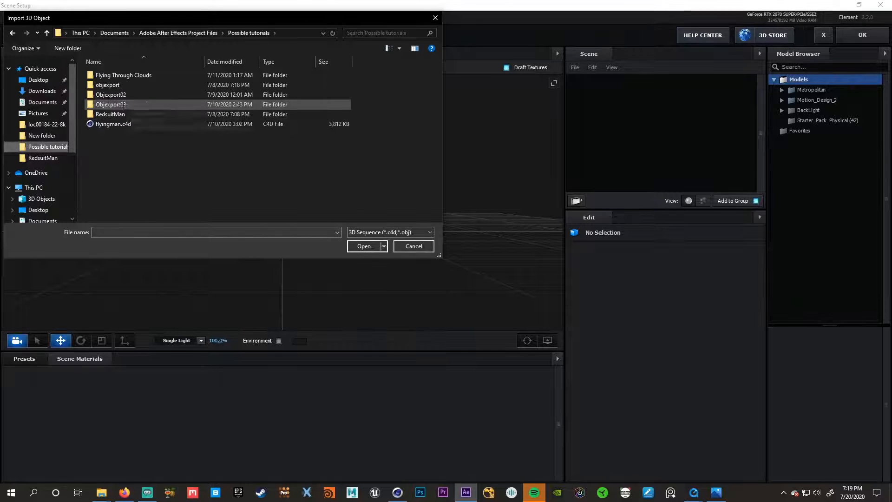
pyautogui.doubleClick(122, 104)
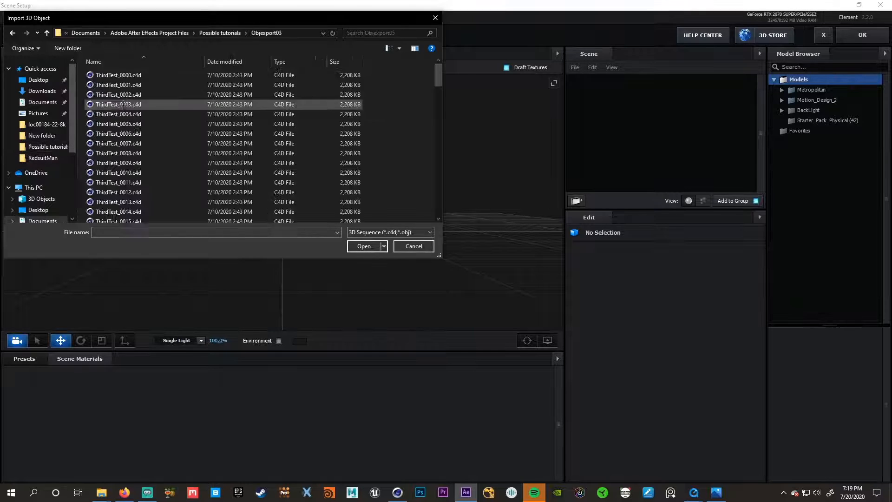
pyautogui.click(110, 76)
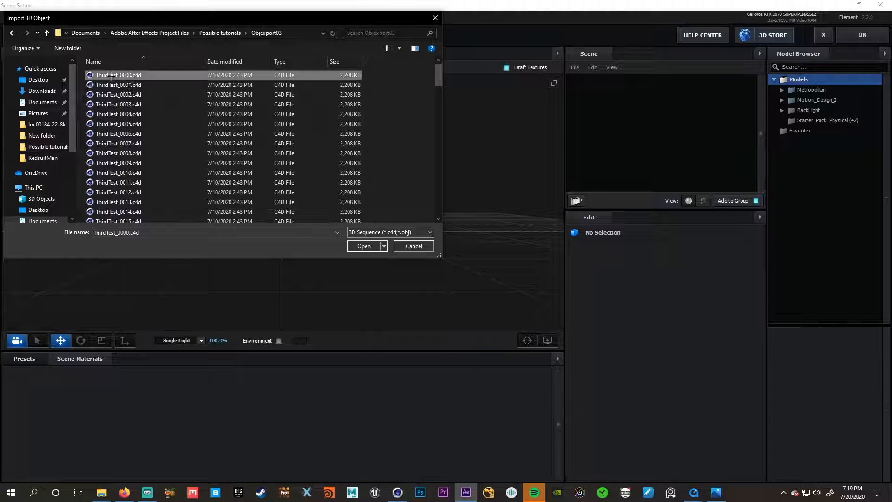
pyautogui.click(365, 246)
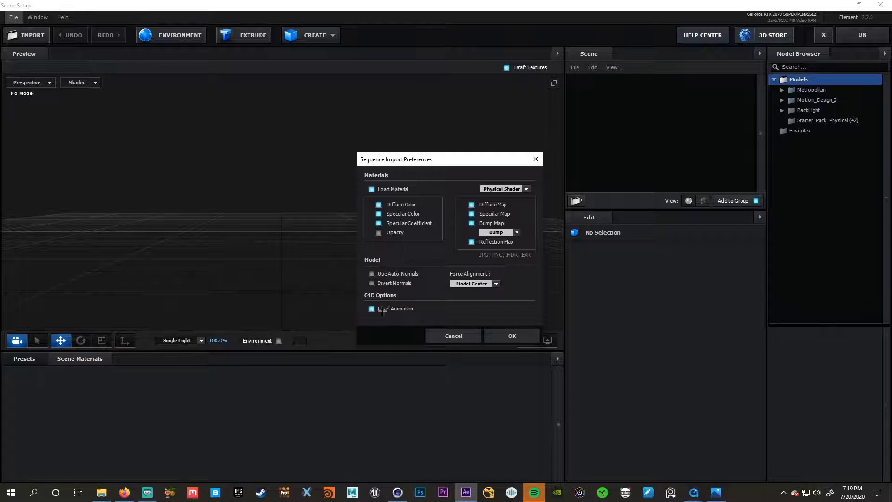
pyautogui.click(524, 337)
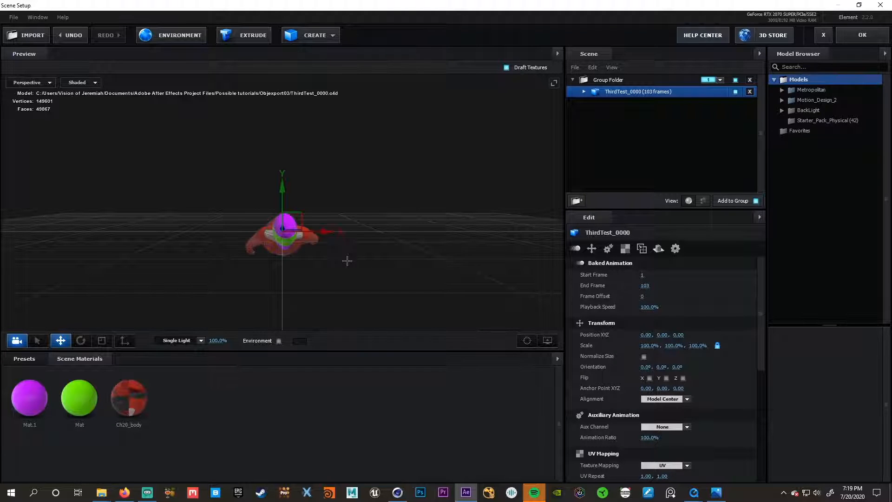
# - Enable Normalize Size for the ThirdTest_0000 sequence and inspect the flying figure up close
pyautogui.moveTo(355, 257); pyautogui.dragTo(322, 260)
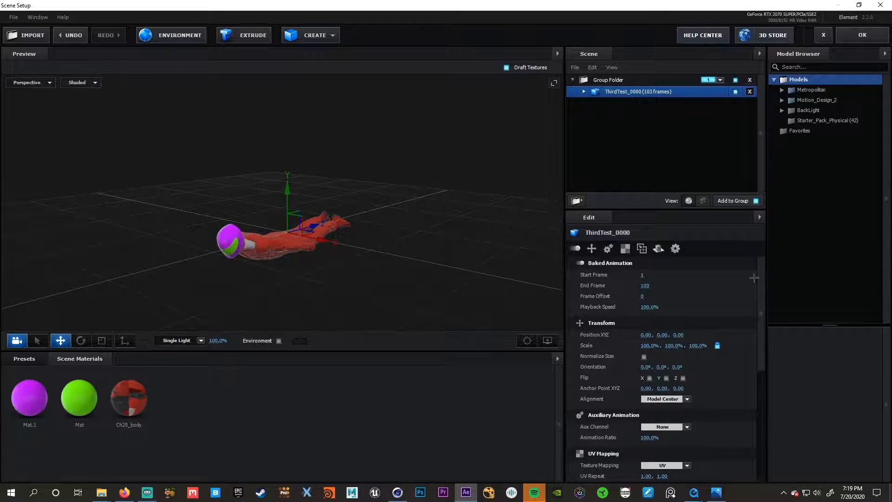
pyautogui.click(644, 356)
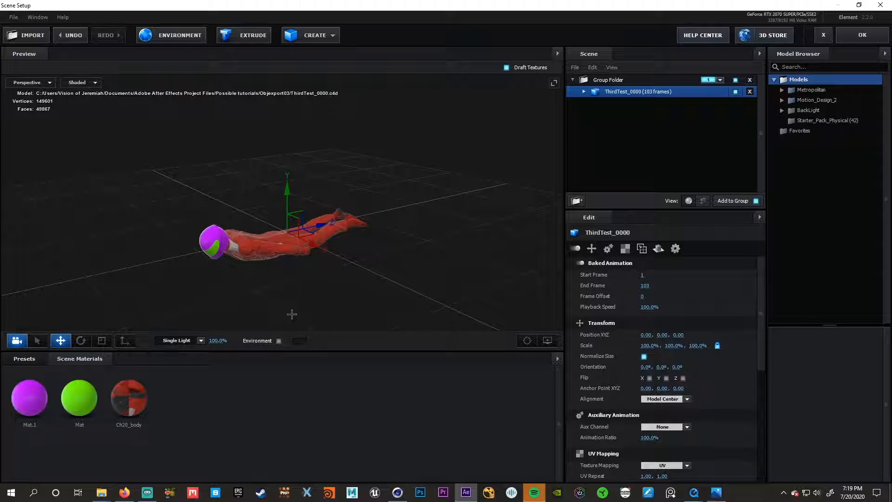
pyautogui.scroll(3, 266, 281)
pyautogui.scroll(-2, 272, 286)
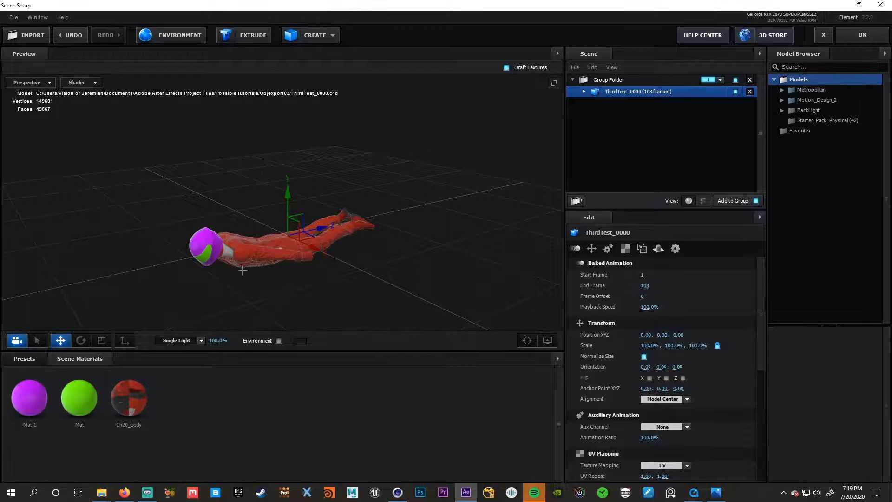
pyautogui.scroll(4, 260, 268)
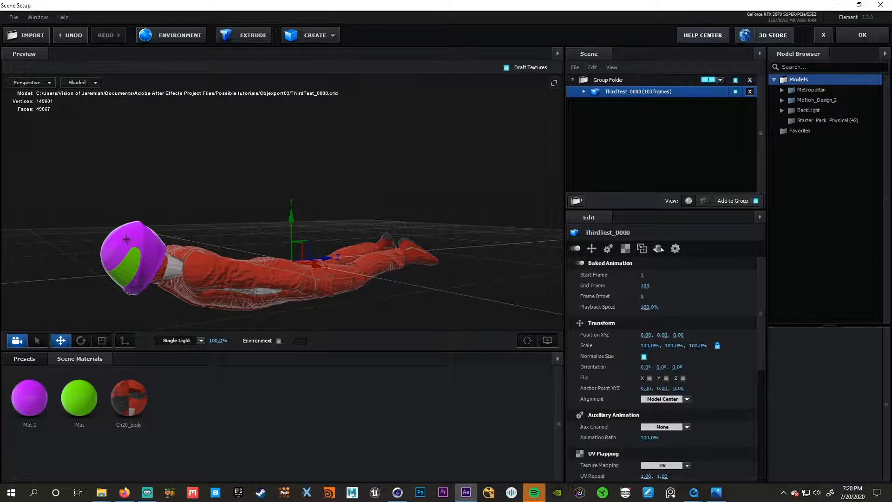
pyautogui.moveTo(303, 299); pyautogui.dragTo(432, 170)
# - Expand the ThirdTest_0000 model's materials and set the Ch20_body material's Environment Multiplier to 19%
pyautogui.click(583, 91)
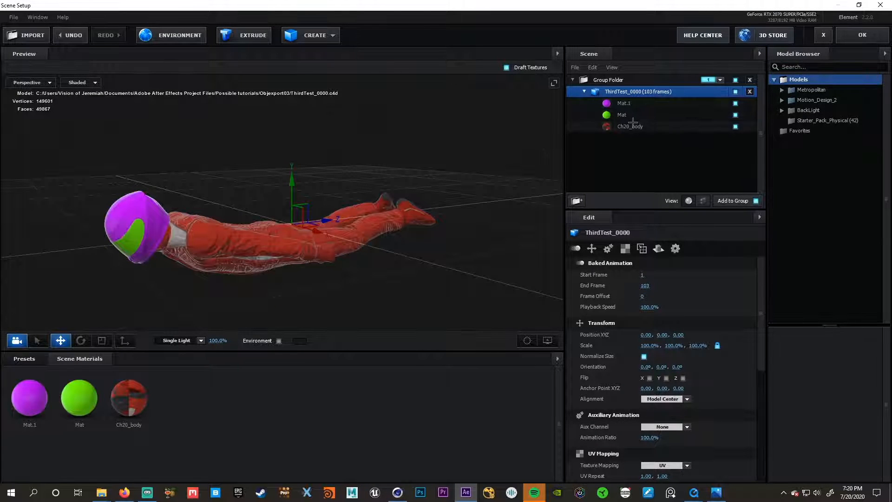
pyautogui.click(631, 126)
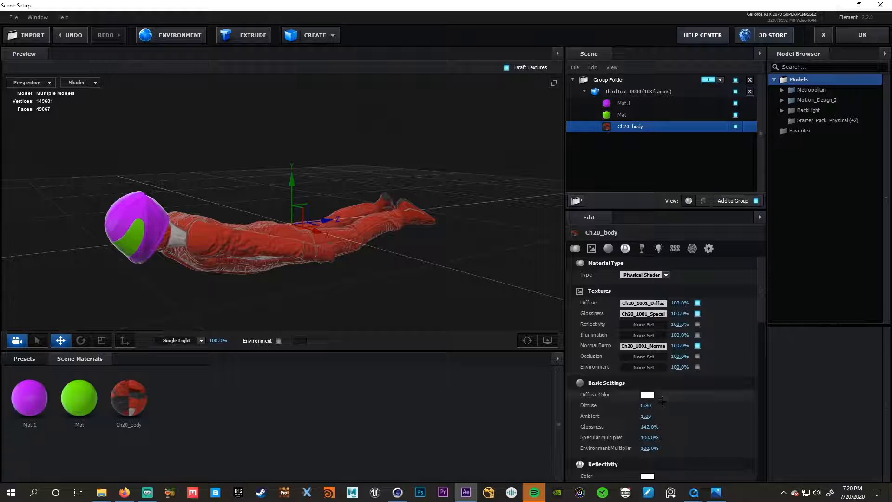
pyautogui.scroll(-2, 650, 413)
pyautogui.moveTo(649, 415); pyautogui.dragTo(622, 415)
pyautogui.scroll(4, 255, 274)
pyautogui.moveTo(254, 276); pyautogui.dragTo(301, 246)
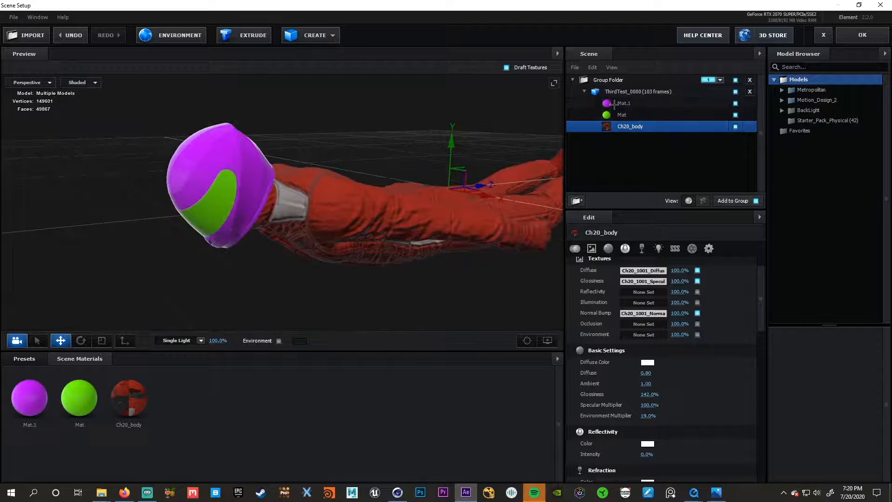
# - Replace the purple Mat.1 helmet material with the Black_Gloss preset from the Physical materials
pyautogui.click(614, 103)
pyautogui.click(25, 359)
pyautogui.click(47, 412)
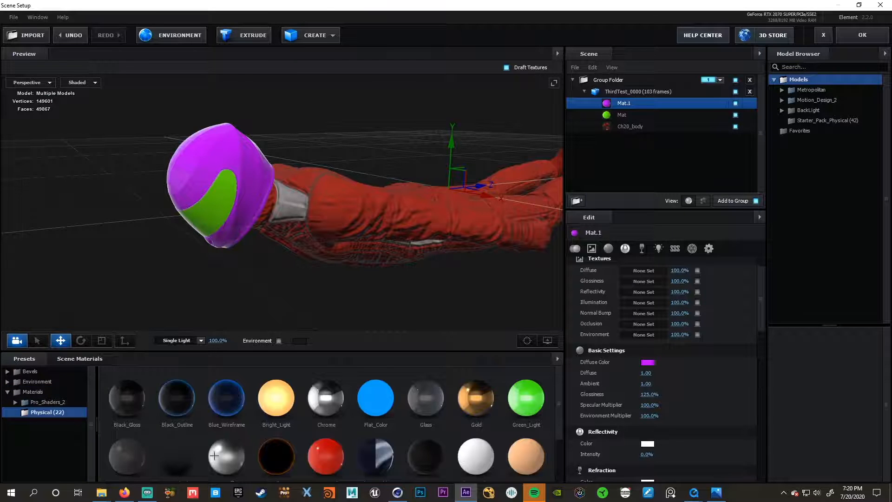
pyautogui.scroll(3, 235, 265)
pyautogui.moveTo(127, 398); pyautogui.dragTo(187, 151)
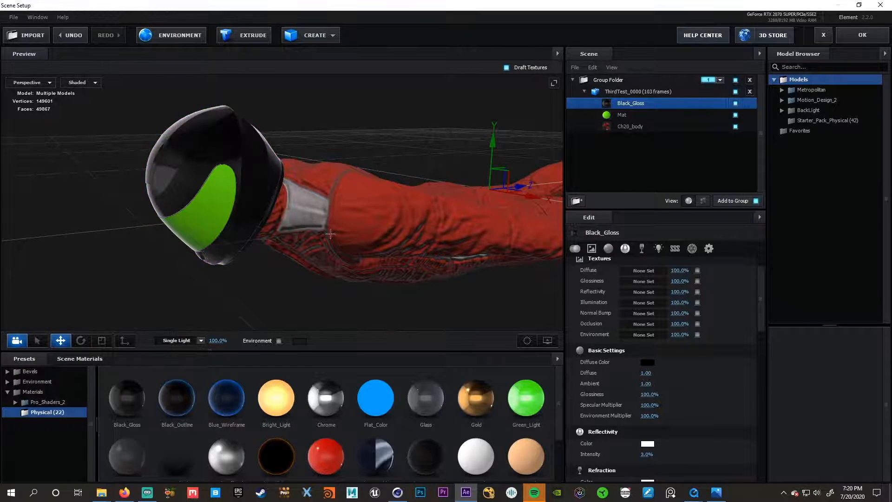
# - Replace the green Mat material on the helmet visor with the Glass preset from the Physical materials
pyautogui.moveTo(197, 223); pyautogui.dragTo(197, 223)
pyautogui.moveTo(238, 248)
pyautogui.mouseDown()
pyautogui.moveTo(252, 239)
pyautogui.moveTo(242, 258)
pyautogui.mouseUp()
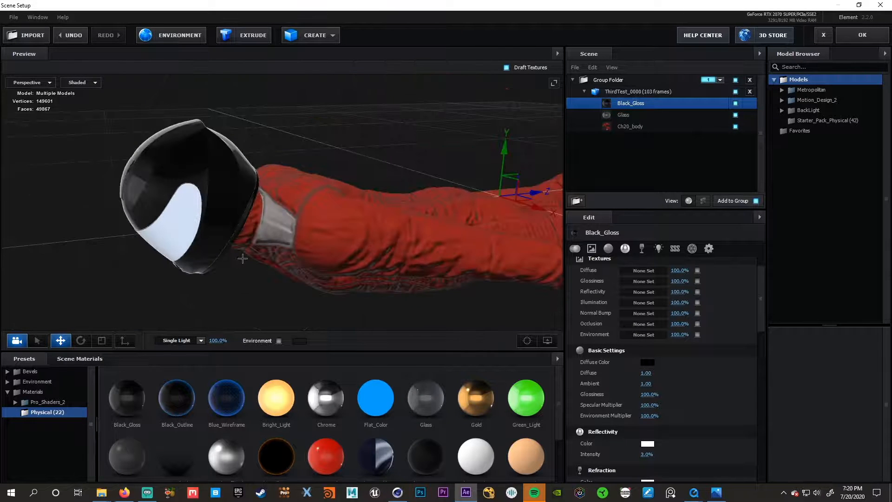
pyautogui.moveTo(242, 217); pyautogui.dragTo(269, 193)
# - Load loc00184-22-8k.exr as the scene's environment texture
pyautogui.click(164, 42)
pyautogui.click(422, 185)
pyautogui.click(437, 186)
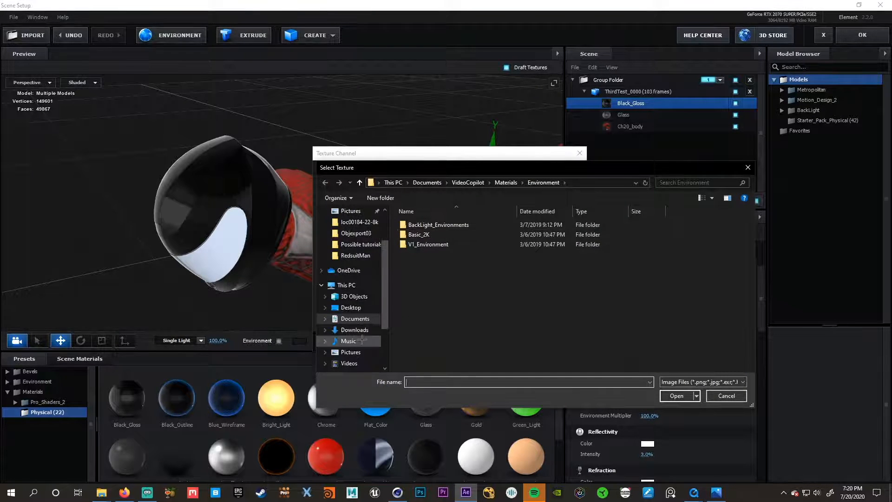
pyautogui.scroll(-2, 362, 341)
pyautogui.click(356, 337)
pyautogui.doubleClick(431, 312)
pyautogui.doubleClick(421, 225)
pyautogui.doubleClick(430, 231)
pyautogui.click(429, 232)
pyautogui.click(677, 396)
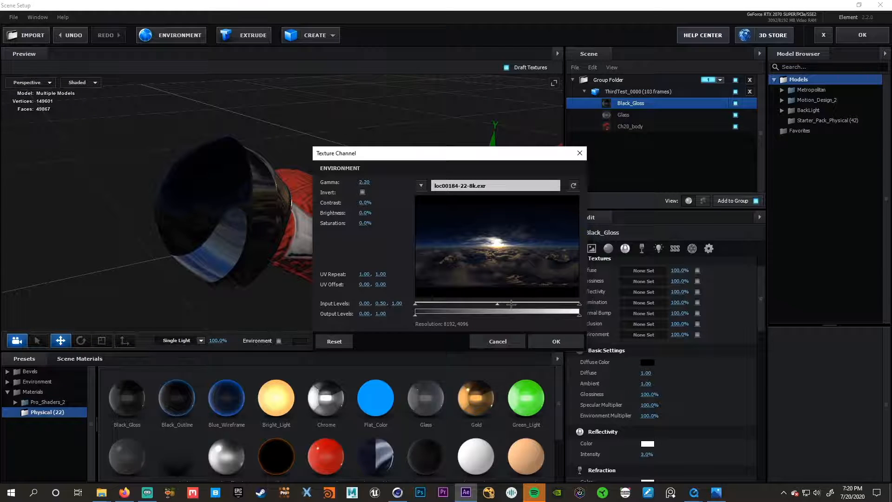
# - Brighten the environment texture with input levels 0.00, 0.37, 0.62 and output levels 0.04, 1.00, and accept it
pyautogui.moveTo(579, 303); pyautogui.dragTo(517, 303)
pyautogui.moveTo(415, 314); pyautogui.dragTo(452, 302)
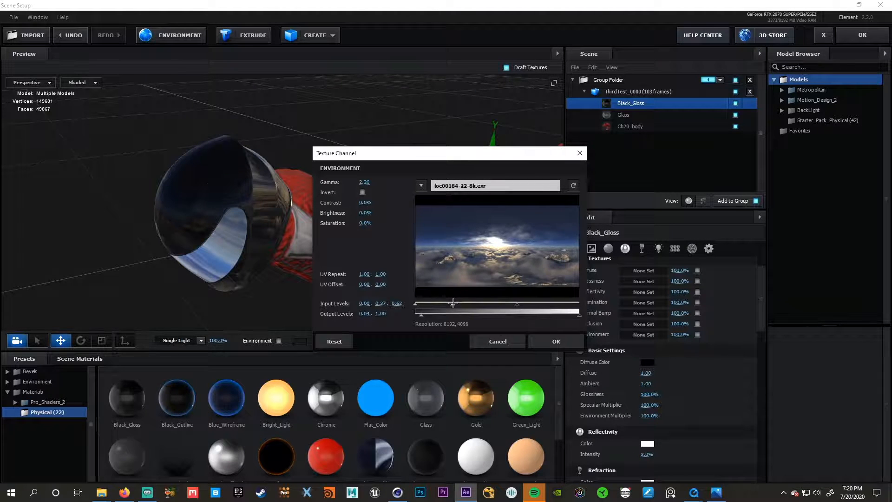
pyautogui.click(556, 341)
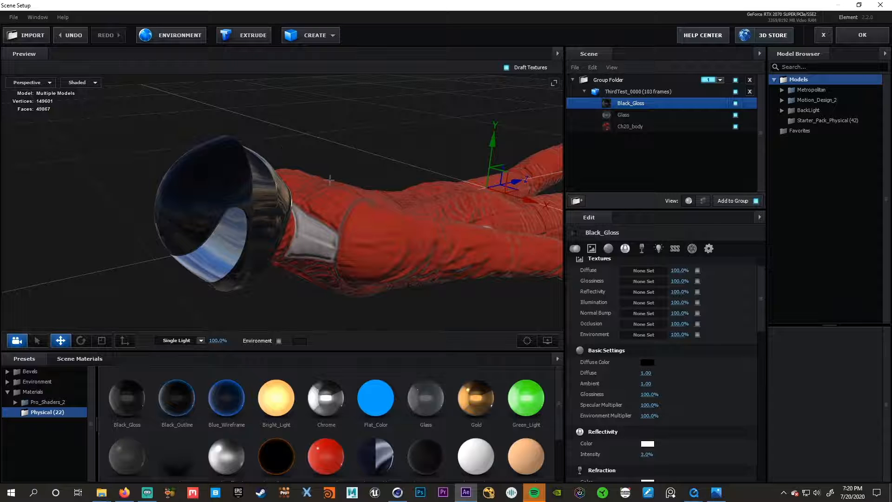
# - Set the Glass visor material's reflectivity intensity to 100%
pyautogui.moveTo(337, 178); pyautogui.dragTo(596, 156)
pyautogui.click(626, 115)
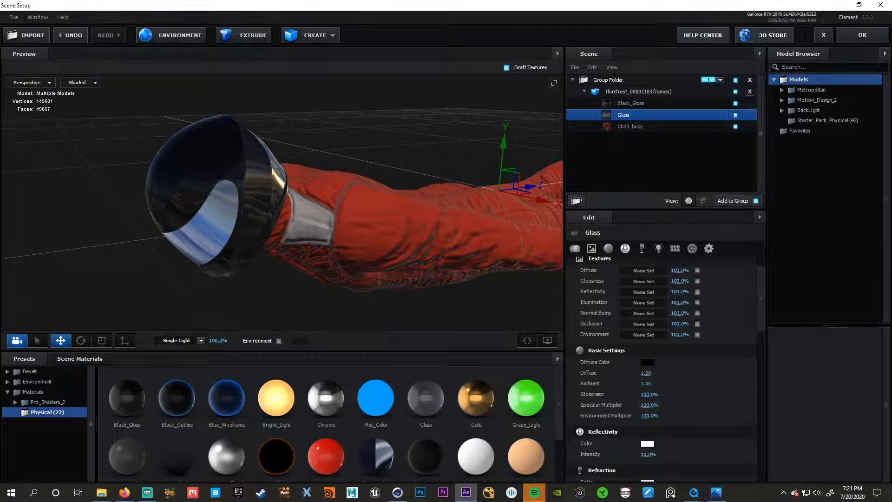
pyautogui.scroll(5, 281, 264)
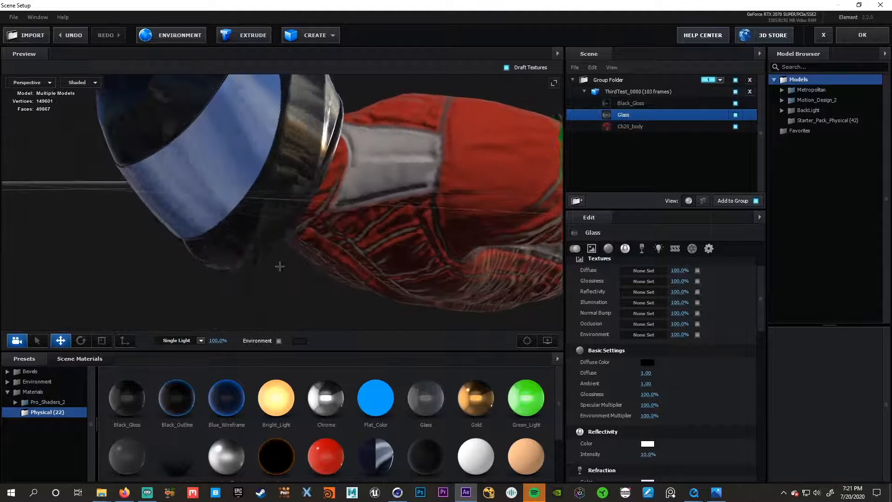
pyautogui.moveTo(279, 266); pyautogui.dragTo(284, 265)
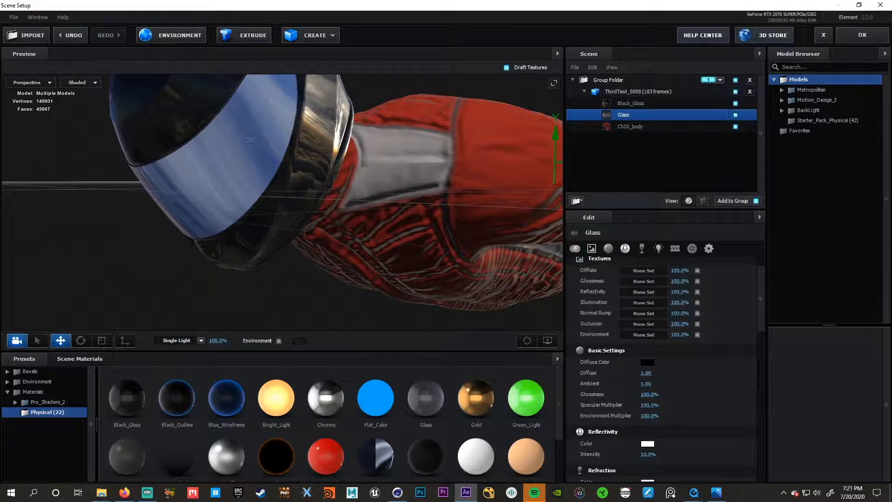
pyautogui.click(648, 454)
pyautogui.write('100')
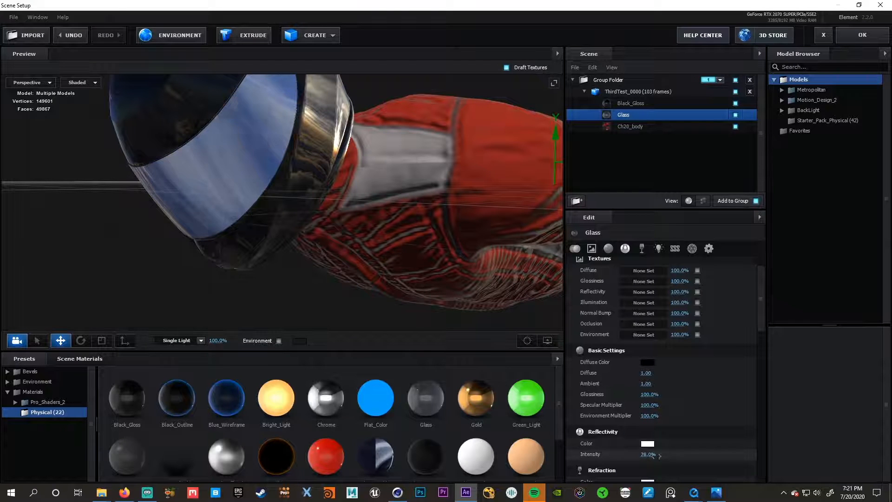
pyautogui.press('Return')
pyautogui.moveTo(346, 212); pyautogui.dragTo(265, 174)
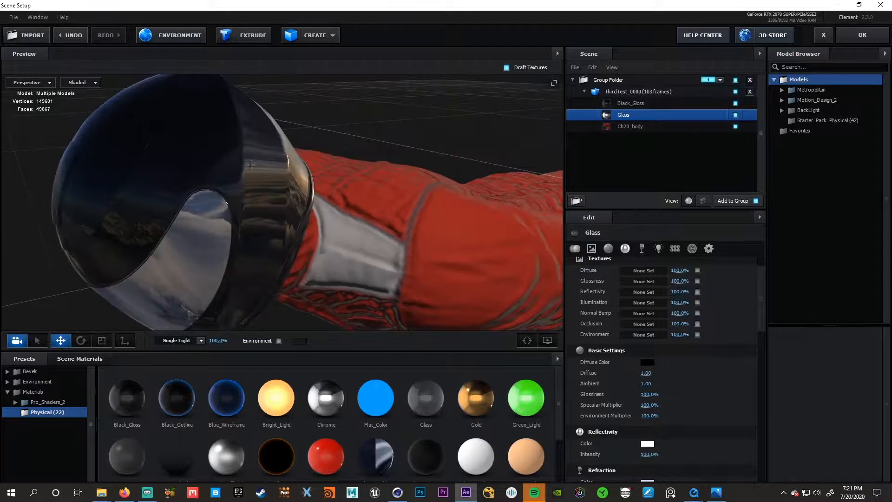
# - Lower the Black_Gloss helmet material's Environment Multiplier and slightly raise its reflectivity intensity
pyautogui.click(663, 103)
pyautogui.moveTo(353, 200); pyautogui.dragTo(302, 186)
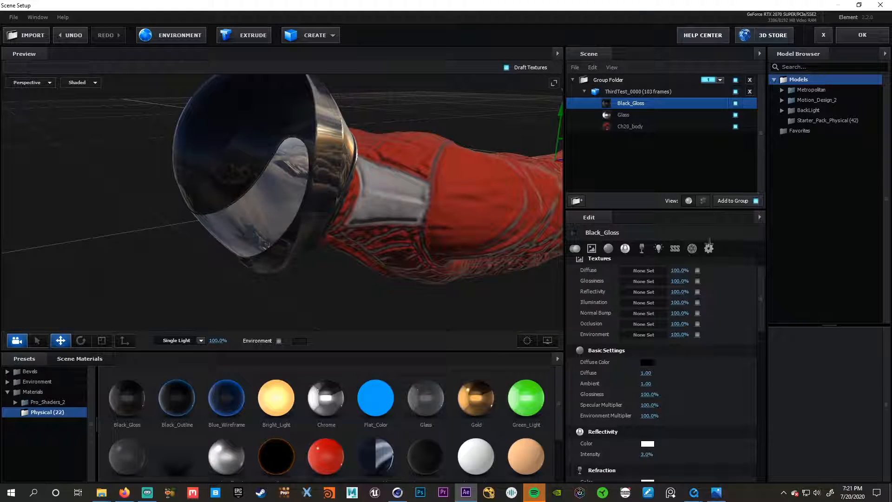
pyautogui.moveTo(650, 415); pyautogui.dragTo(615, 419)
pyautogui.scroll(-3, 650, 435)
pyautogui.moveTo(647, 389); pyautogui.dragTo(653, 388)
pyautogui.moveTo(360, 279); pyautogui.dragTo(387, 258)
# - Lower the Ch20_body suit material's Environment Multiplier further and accept the scene setup to return to the composition
pyautogui.click(646, 127)
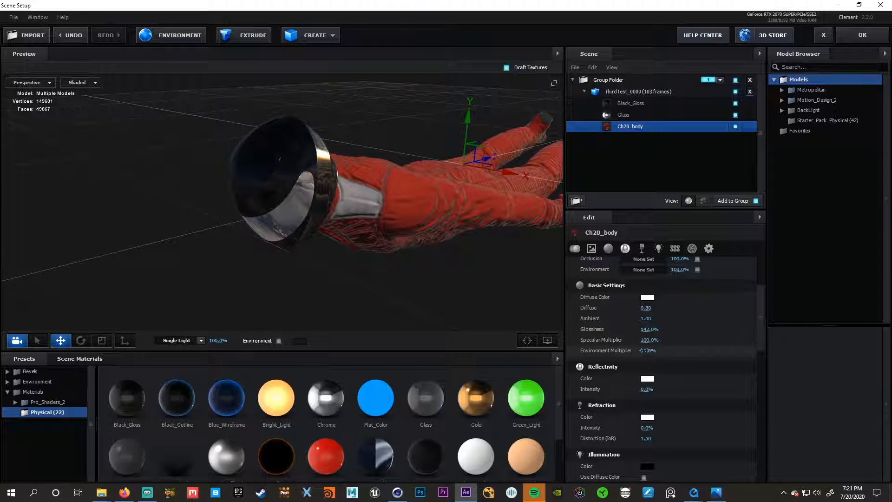
pyautogui.moveTo(636, 351); pyautogui.dragTo(635, 350)
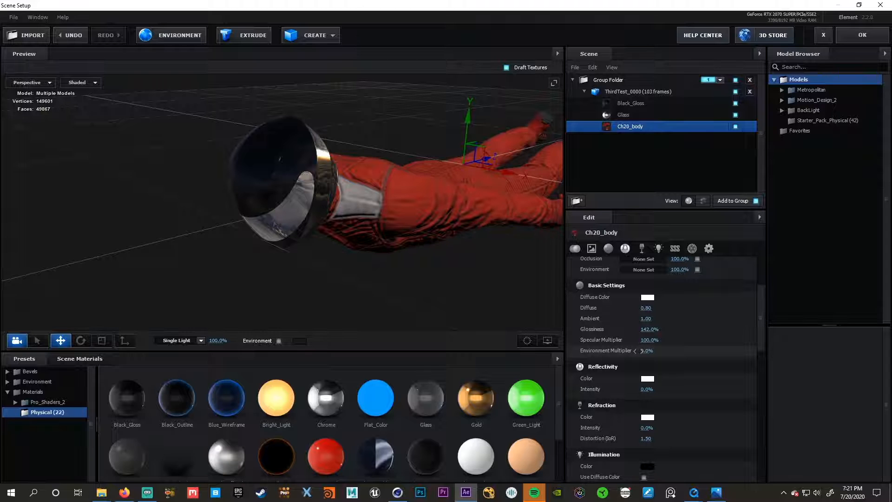
pyautogui.click(862, 35)
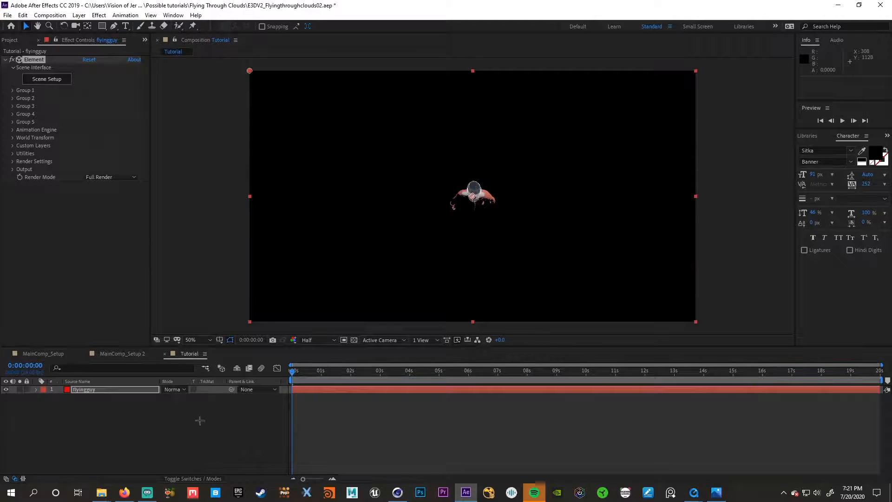
# - Add a two-node 35 mm camera named Camera 1 to the Tutorial composition
pyautogui.rightClick(89, 431)
pyautogui.moveTo(130, 330)
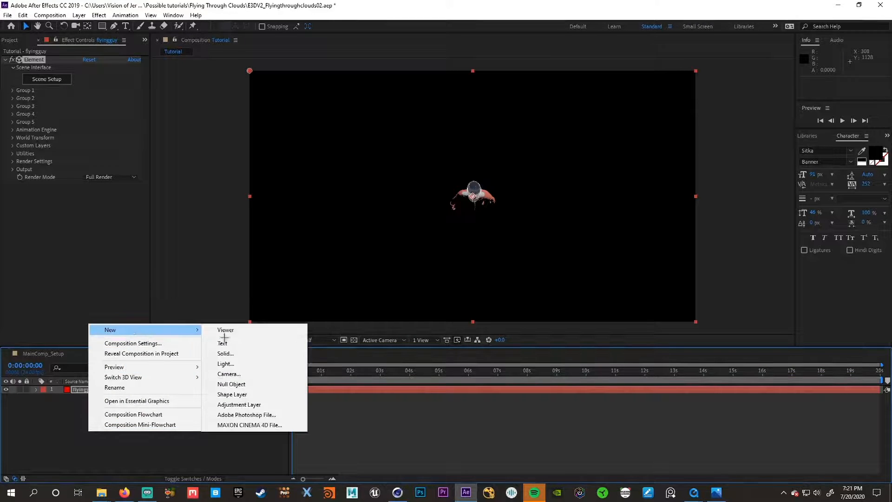
pyautogui.click(238, 374)
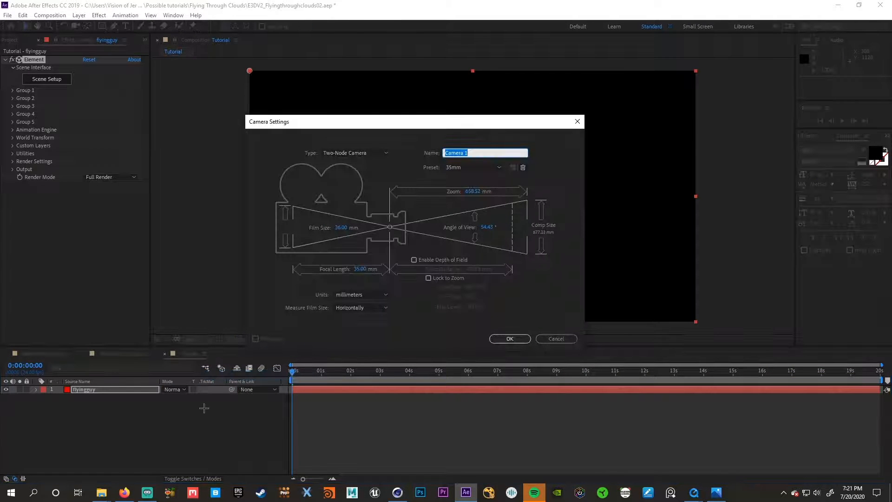
pyautogui.press('Return')
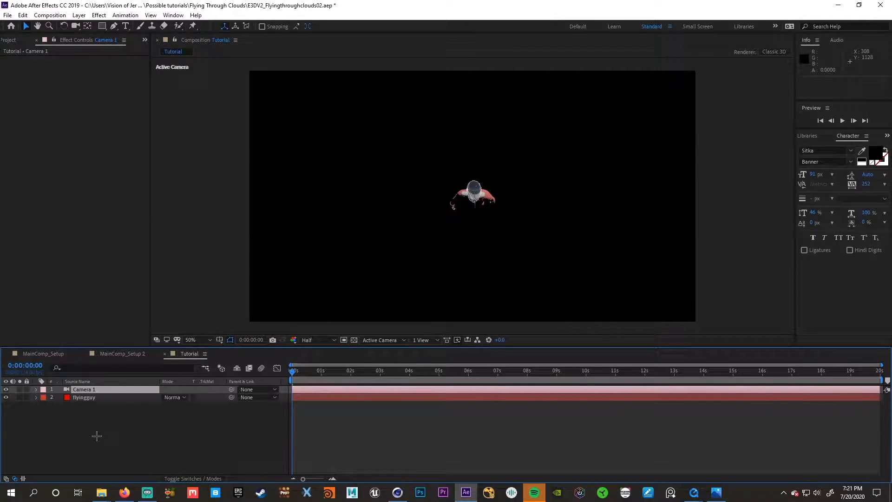
# - Move Camera 1 around the flying figure for a closer view of the racer from the side
pyautogui.click(103, 389)
pyautogui.click(103, 398)
pyautogui.click(110, 389)
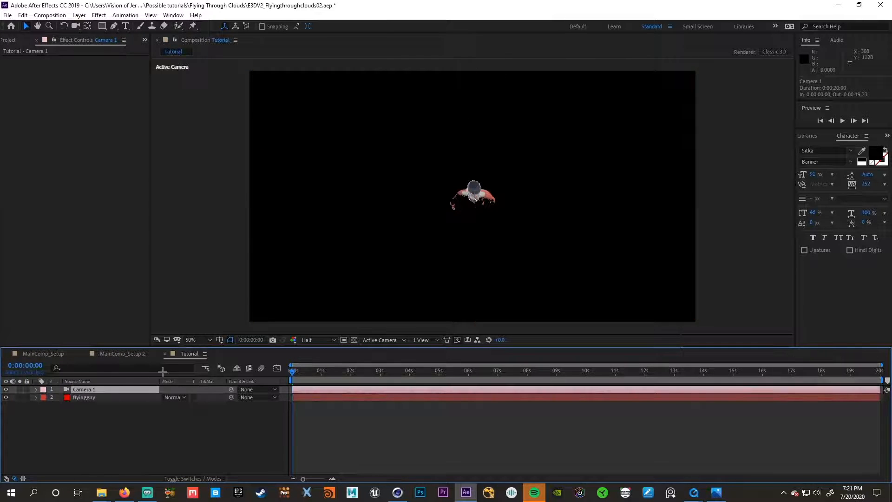
pyautogui.press('c')
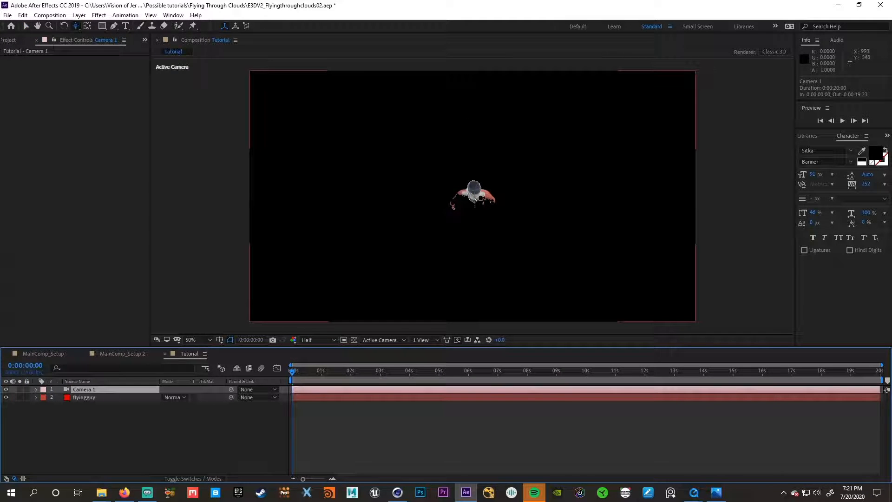
pyautogui.moveTo(476, 198); pyautogui.dragTo(473, 77)
pyautogui.moveTo(456, 243); pyautogui.dragTo(451, 228)
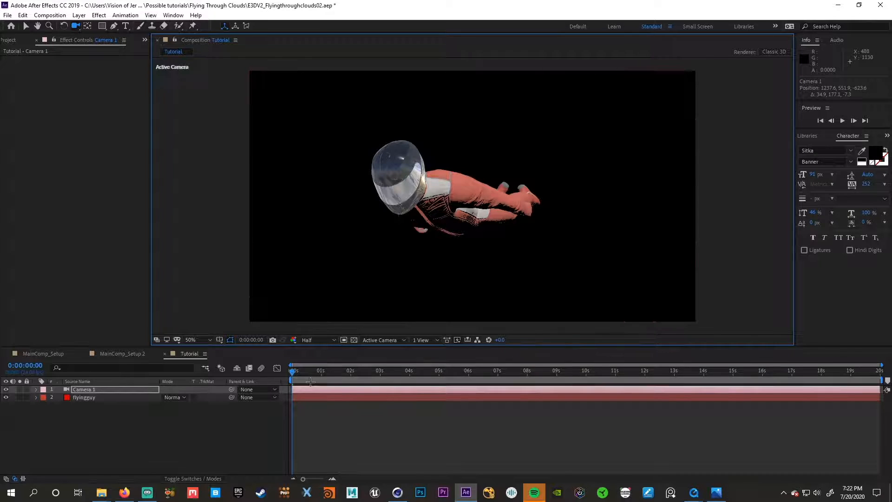
pyautogui.moveTo(292, 371)
pyautogui.mouseDown()
pyautogui.moveTo(557, 371)
pyautogui.moveTo(291, 372)
pyautogui.mouseUp()
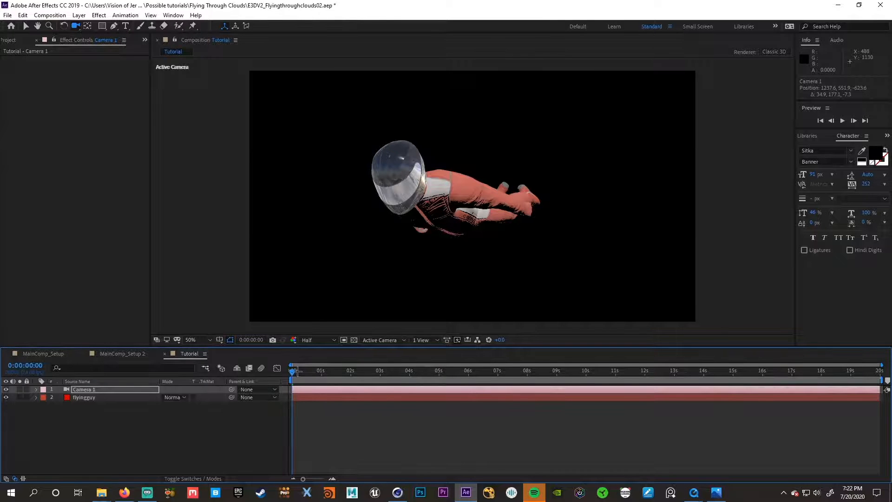
pyautogui.click(293, 370)
pyautogui.moveTo(288, 383); pyautogui.dragTo(242, 381)
# - Reveal Camera 1's Position property and reset it to its default
pyautogui.click(12, 40)
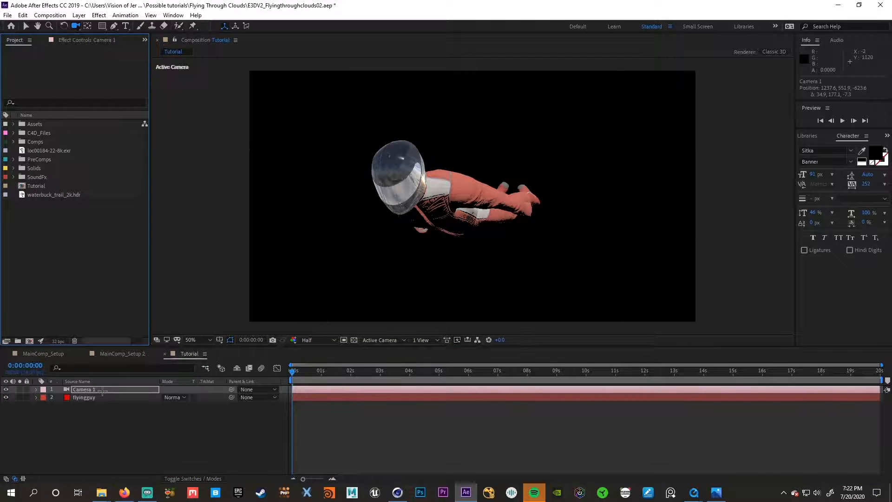
pyautogui.click(94, 389)
pyautogui.press('p')
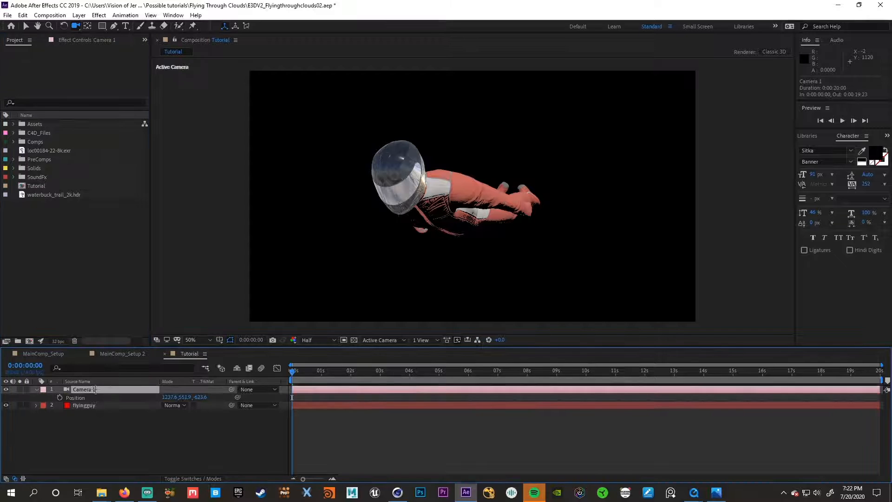
pyautogui.rightClick(92, 397)
pyautogui.click(115, 351)
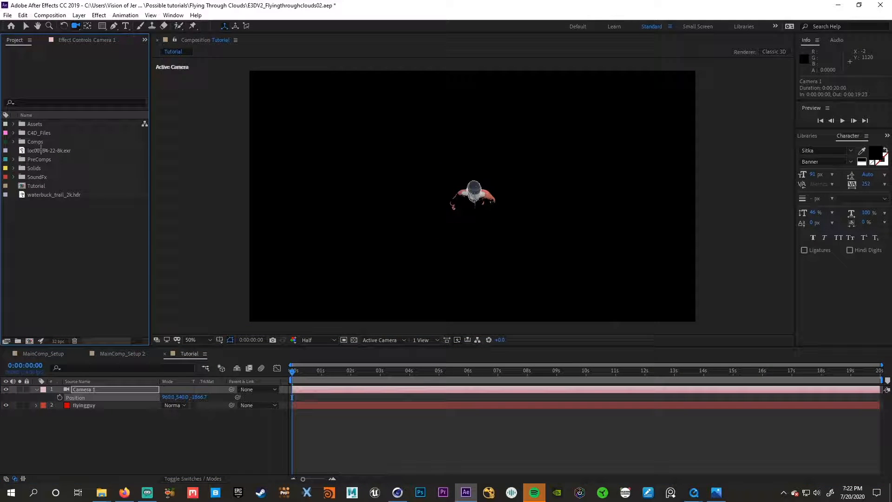
# - Add loc00184-22-8k.exr to the composition beneath the flyingguy layer and hide it
pyautogui.moveTo(41, 150); pyautogui.dragTo(113, 415)
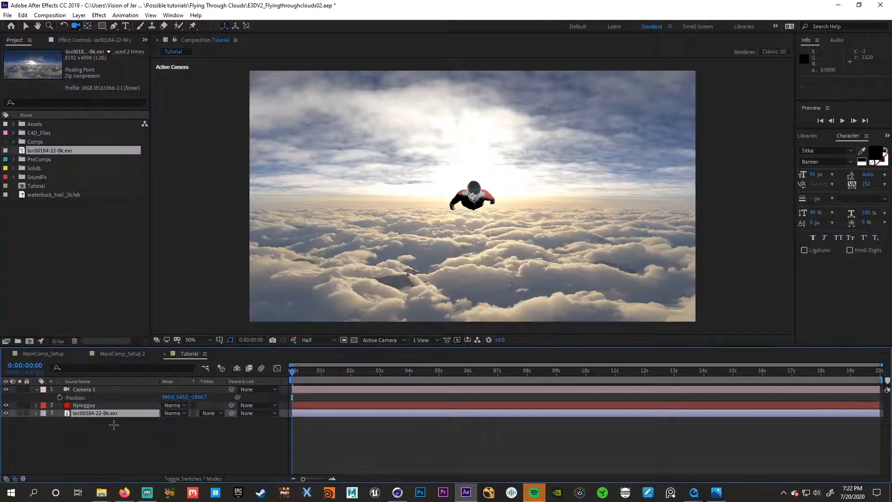
pyautogui.click(6, 413)
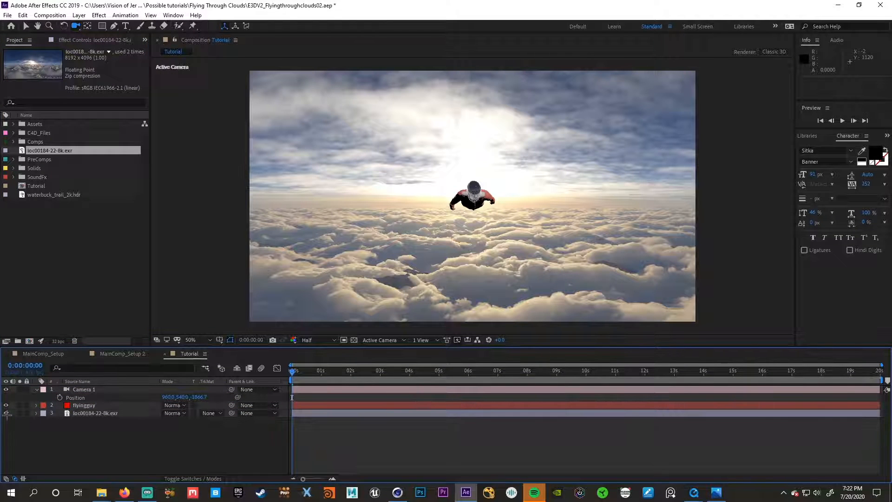
# - Create a red 1920 x 1080 px solid named orb
pyautogui.rightClick(92, 448)
pyautogui.moveTo(110, 345)
pyautogui.click(234, 368)
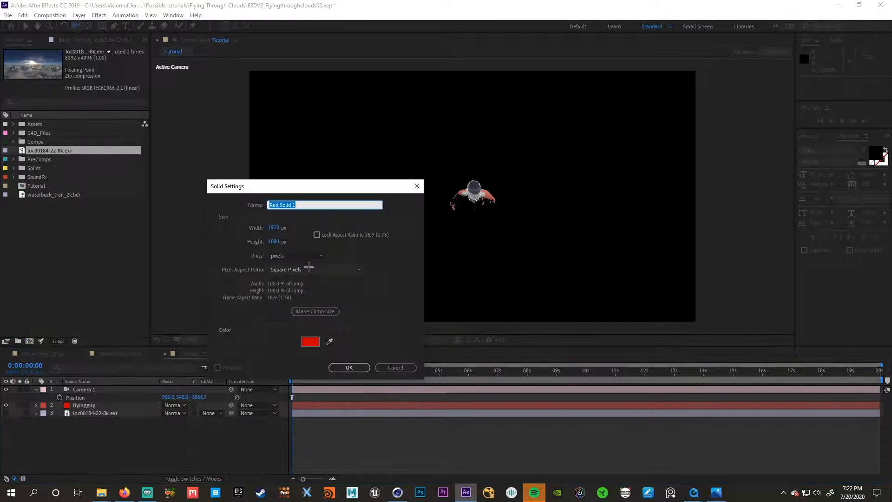
pyautogui.write('orb')
pyautogui.press('Return')
# - Apply the VC Orb effect to the orb layer and place the layer directly beneath flyingguy
pyautogui.hotkey('ctrl', 'space')
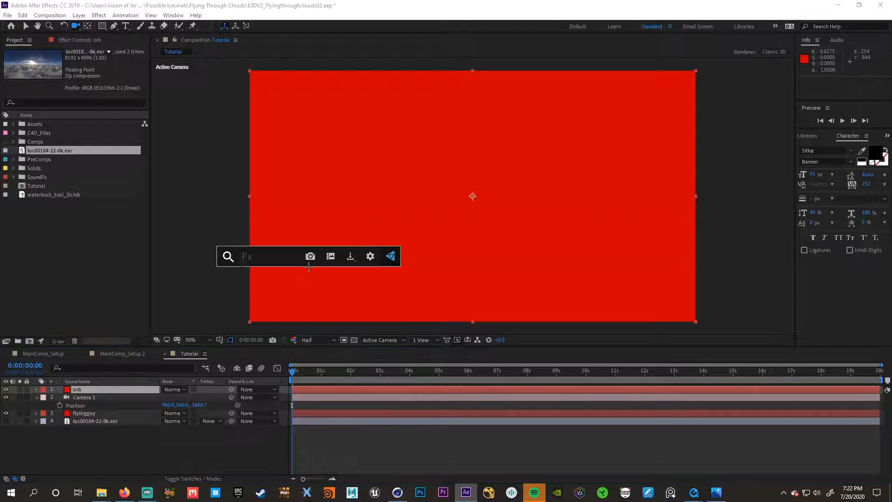
pyautogui.write('vc or')
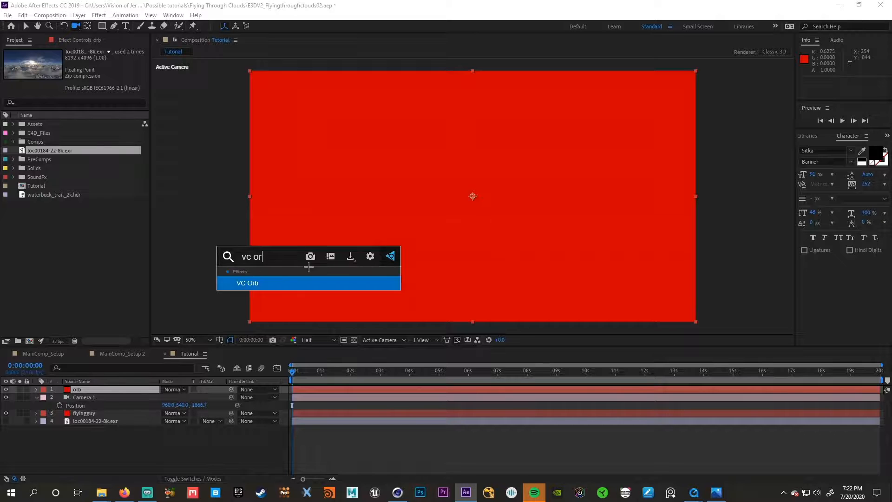
pyautogui.press('Return')
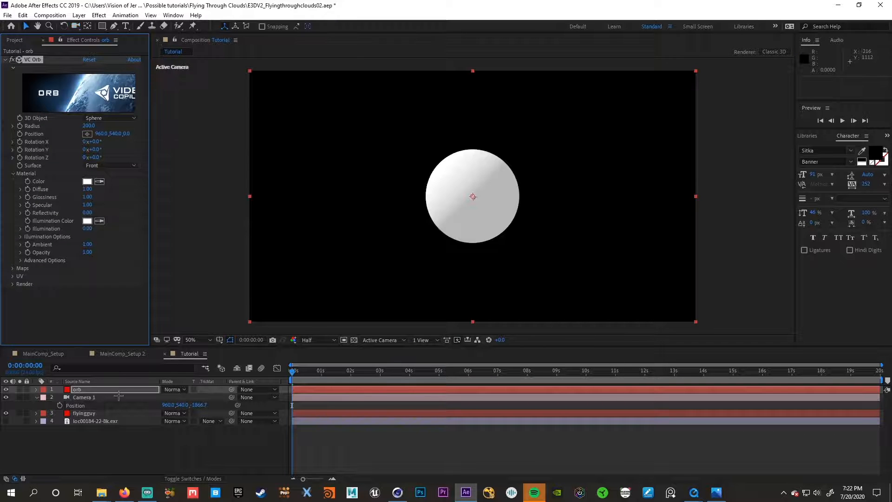
pyautogui.moveTo(102, 390); pyautogui.dragTo(109, 415)
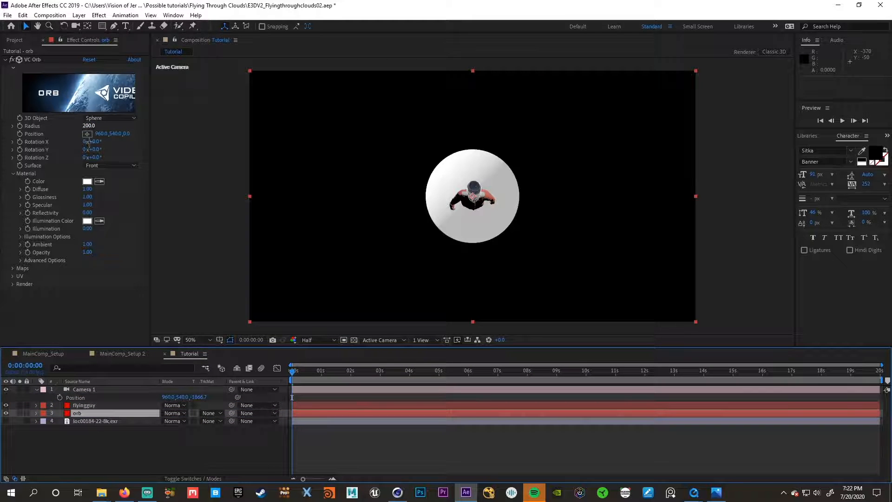
# - Set the orb's Diffuse Layer map to loc00184-22-8k.exr and collapse the orb layer's properties
pyautogui.click(14, 269)
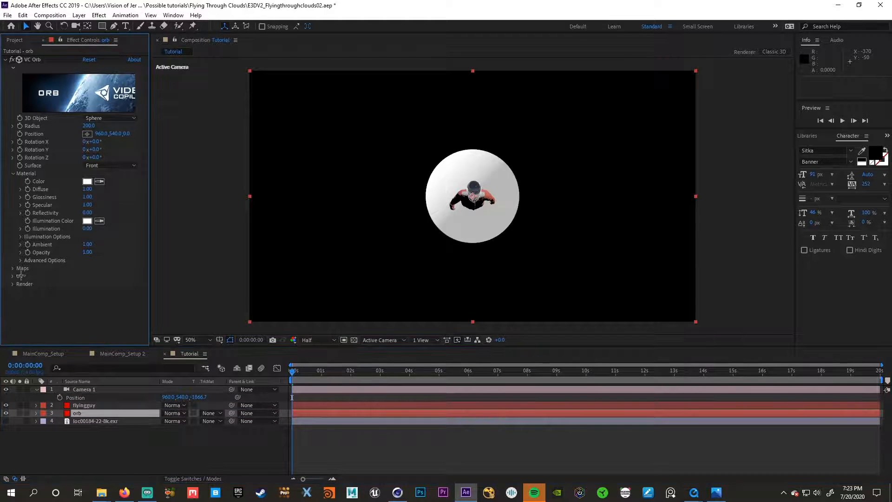
pyautogui.click(12, 269)
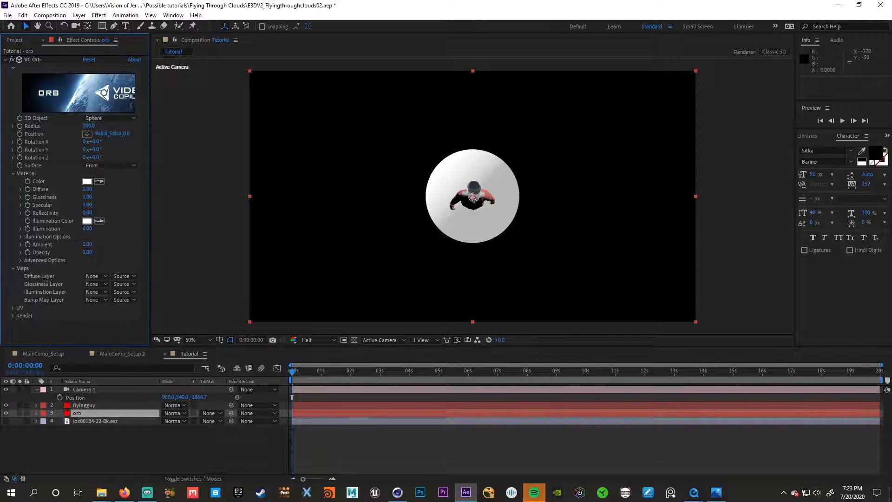
pyautogui.click(101, 277)
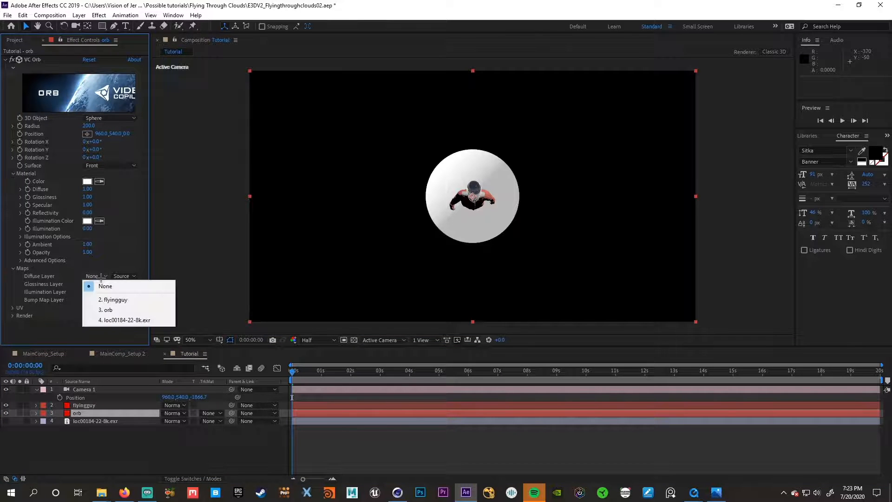
pyautogui.click(127, 320)
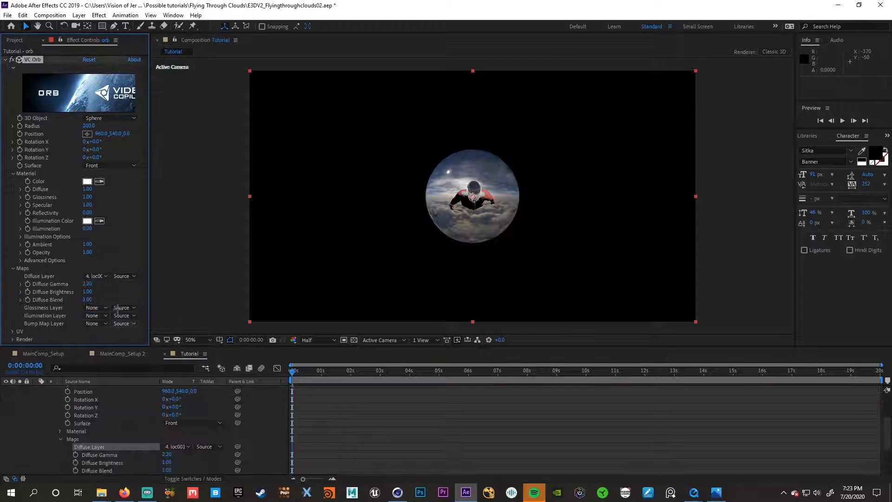
pyautogui.scroll(3, 88, 411)
pyautogui.click(36, 413)
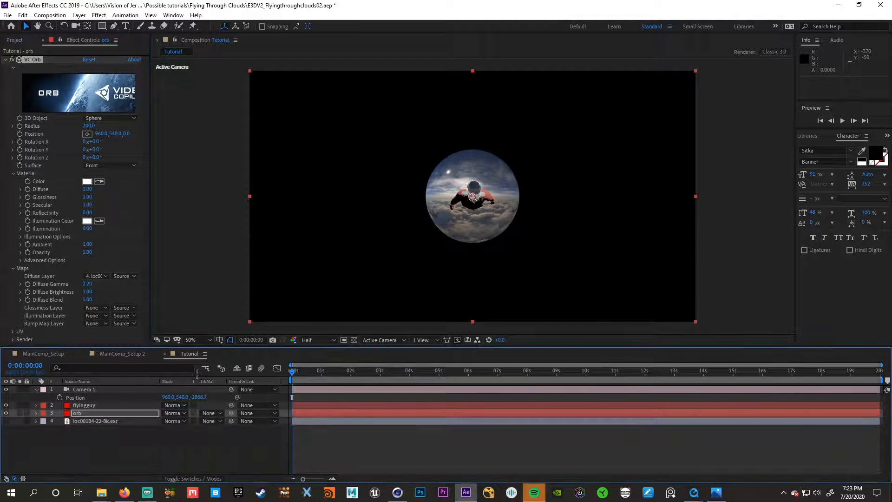
# - Set the orb's Radius to 50000 and its Surface to Back so the cloud map surrounds the flyer
pyautogui.click(87, 126)
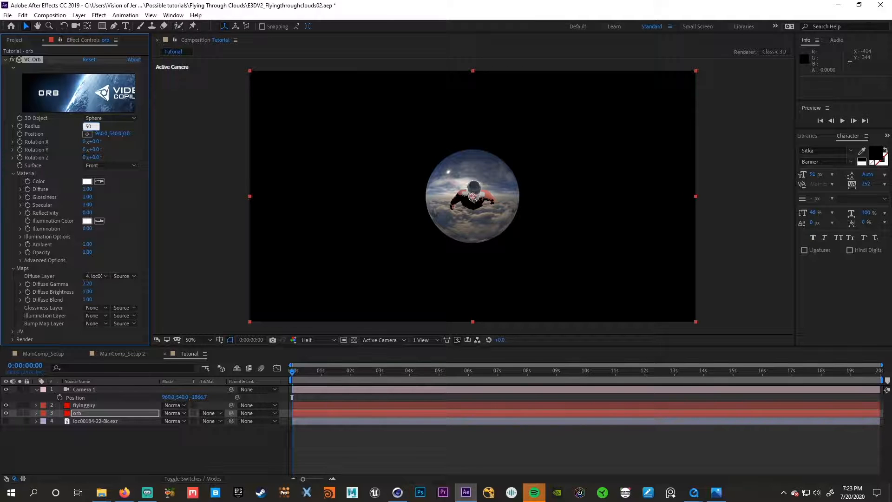
pyautogui.write('50000')
pyautogui.press('Return')
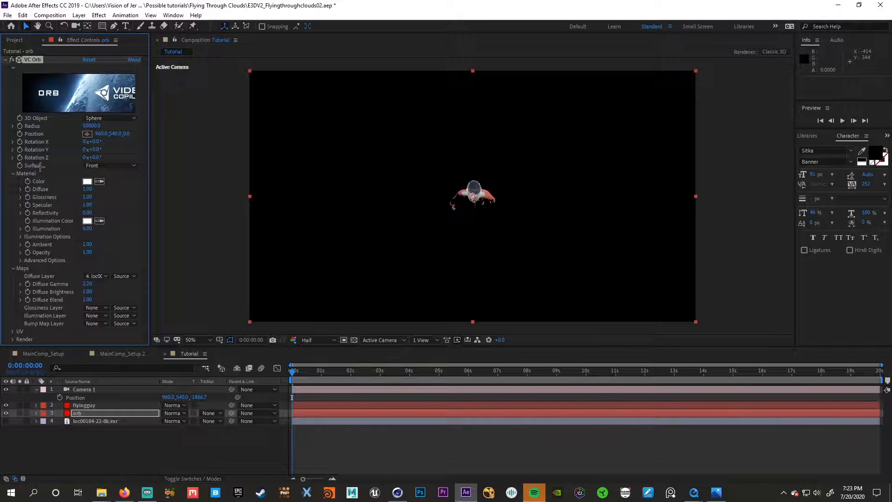
pyautogui.click(88, 166)
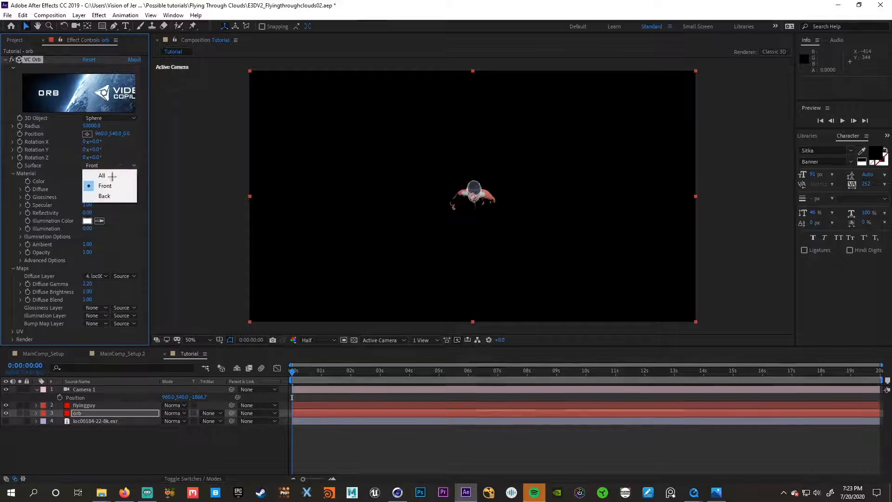
pyautogui.click(105, 199)
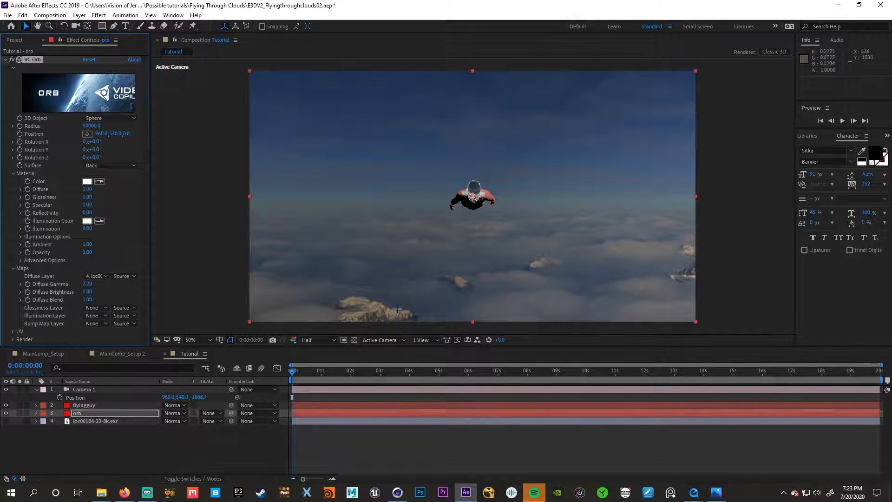
# - Set the orb's Rotation Y to -53° to turn the sun out of the camera's view
pyautogui.press('c')
pyautogui.moveTo(532, 183); pyautogui.dragTo(372, 185)
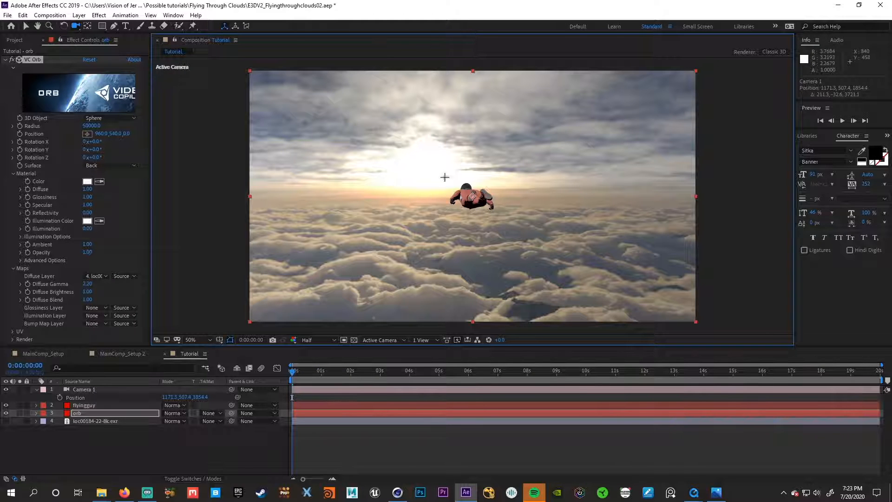
pyautogui.press('v')
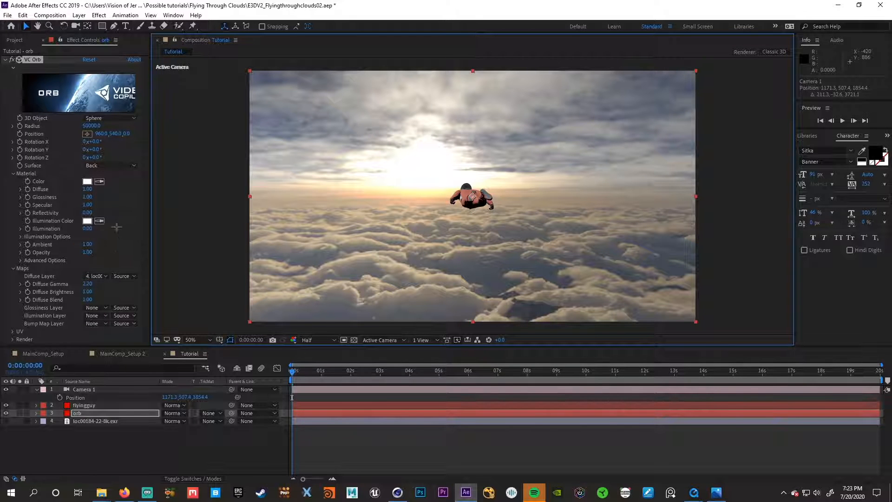
pyautogui.moveTo(96, 153); pyautogui.dragTo(66, 149)
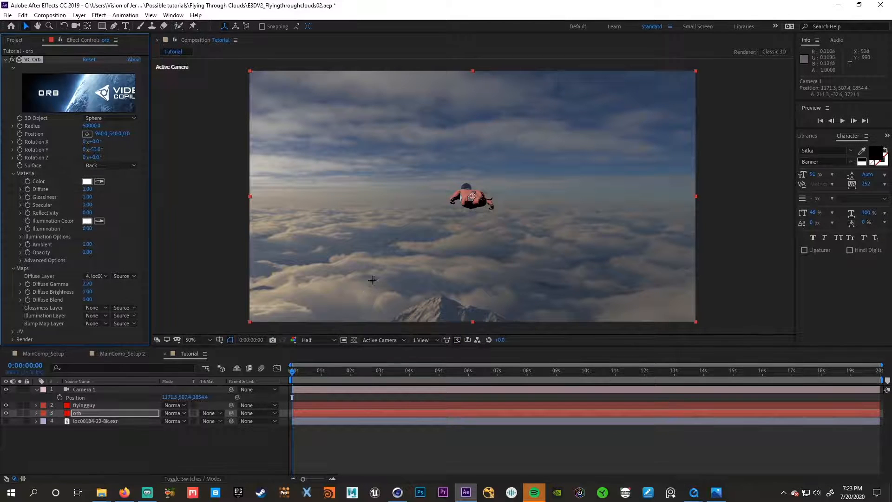
# - Examine the flyer against the sky from several camera angles and compare it with the helmet close-up in the FlyingFinalRender video
pyautogui.press('c')
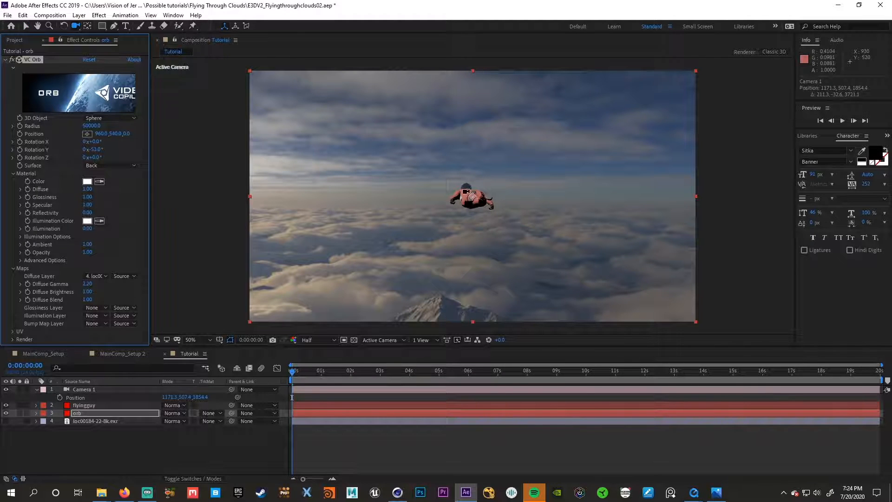
pyautogui.moveTo(470, 195); pyautogui.dragTo(510, 198)
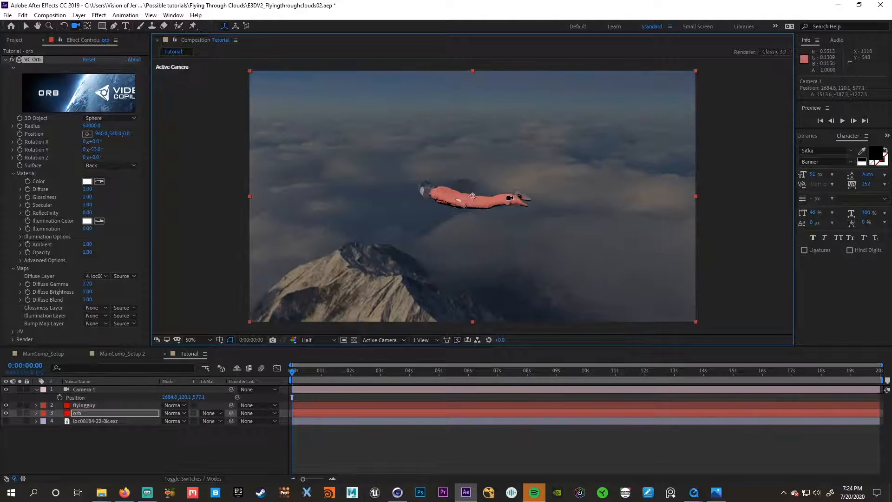
pyautogui.moveTo(421, 194); pyautogui.dragTo(463, 186)
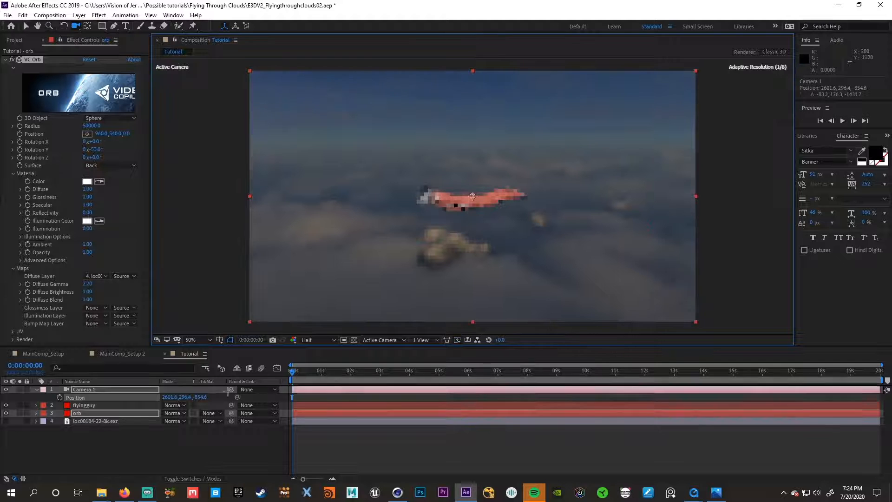
pyautogui.moveTo(438, 219); pyautogui.dragTo(453, 216)
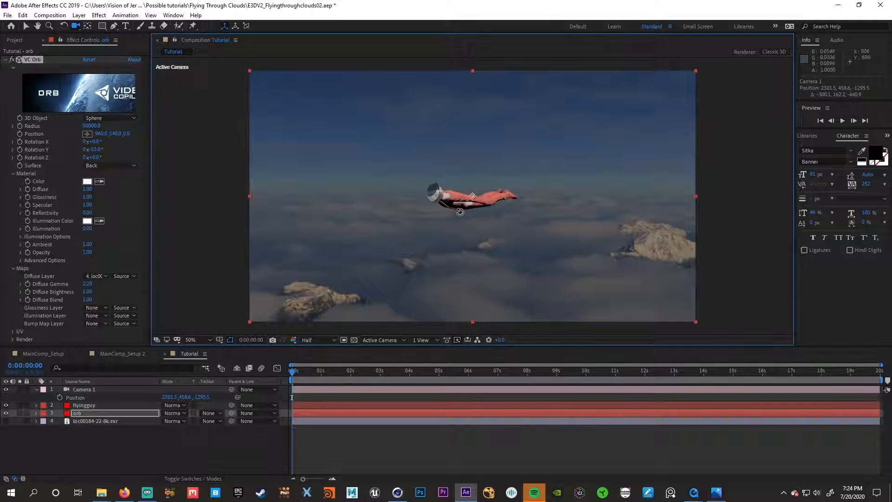
pyautogui.moveTo(457, 210); pyautogui.dragTo(458, 118)
pyautogui.click(694, 492)
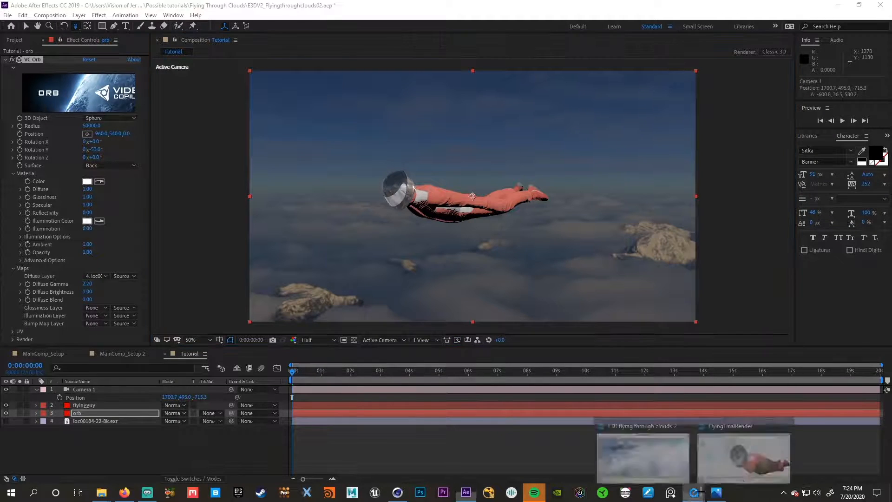
pyautogui.click(742, 459)
pyautogui.moveTo(511, 448); pyautogui.dragTo(592, 449)
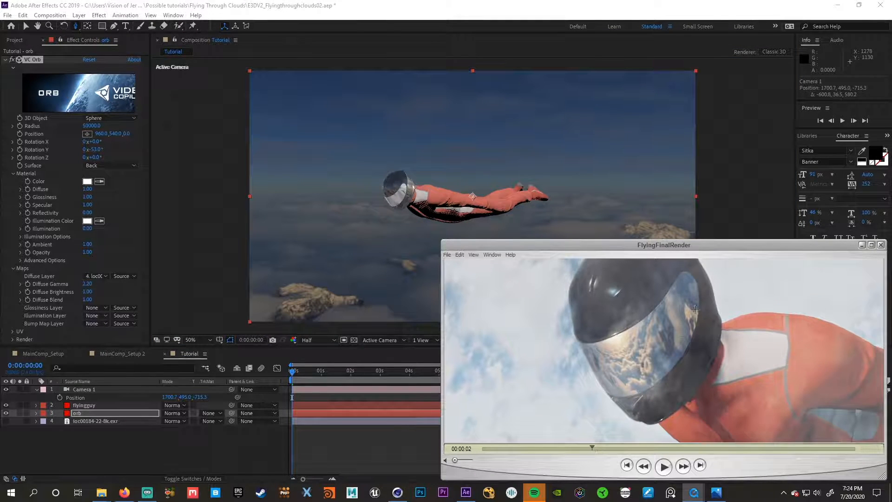
pyautogui.click(863, 244)
# - Rotate the flyingguy layer's Element physical environment to 45° on X and 88° on Y for the helmet reflections
pyautogui.moveTo(410, 197)
pyautogui.mouseDown()
pyautogui.moveTo(428, 120)
pyautogui.moveTo(418, 181)
pyautogui.moveTo(425, 176)
pyautogui.moveTo(427, 143)
pyautogui.moveTo(394, 199)
pyautogui.mouseUp()
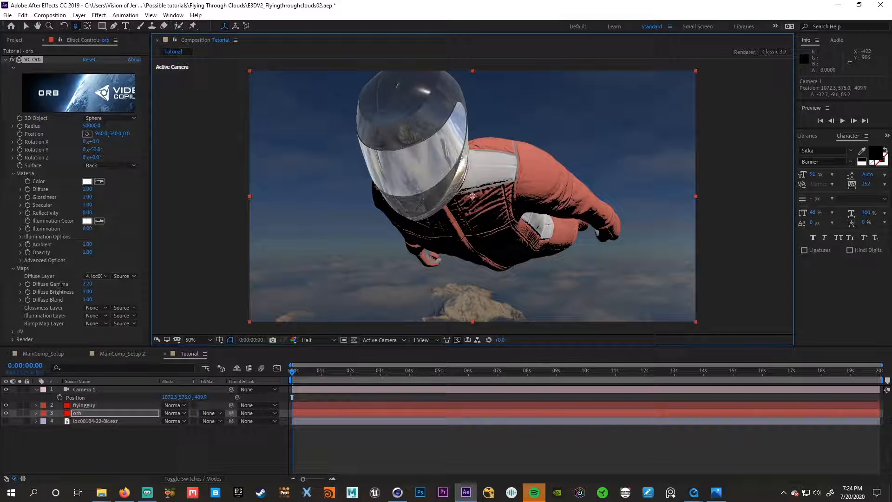
pyautogui.click(93, 405)
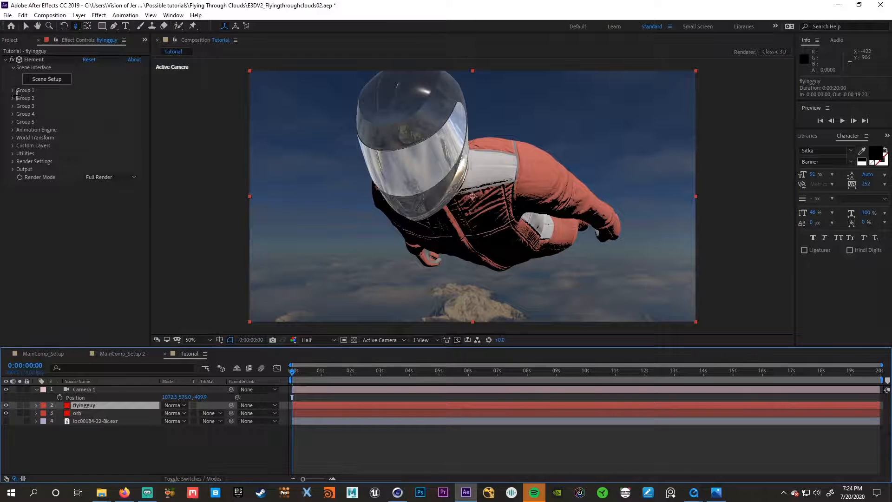
pyautogui.click(35, 162)
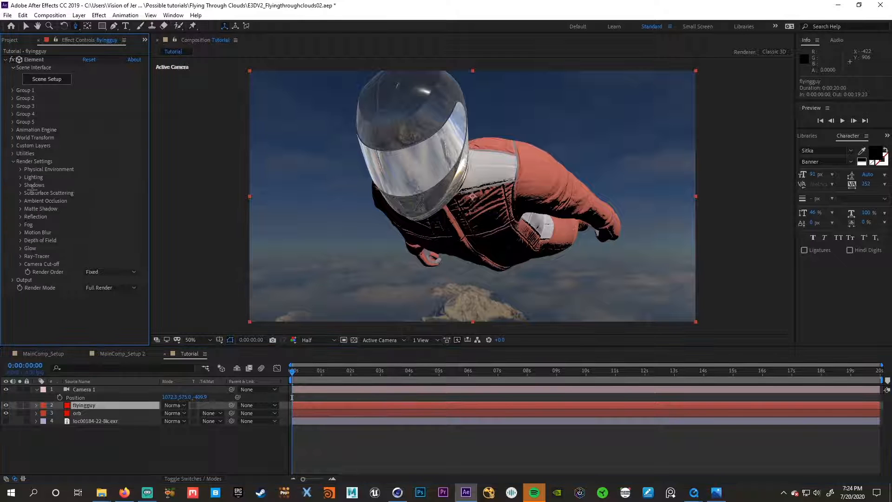
pyautogui.click(20, 170)
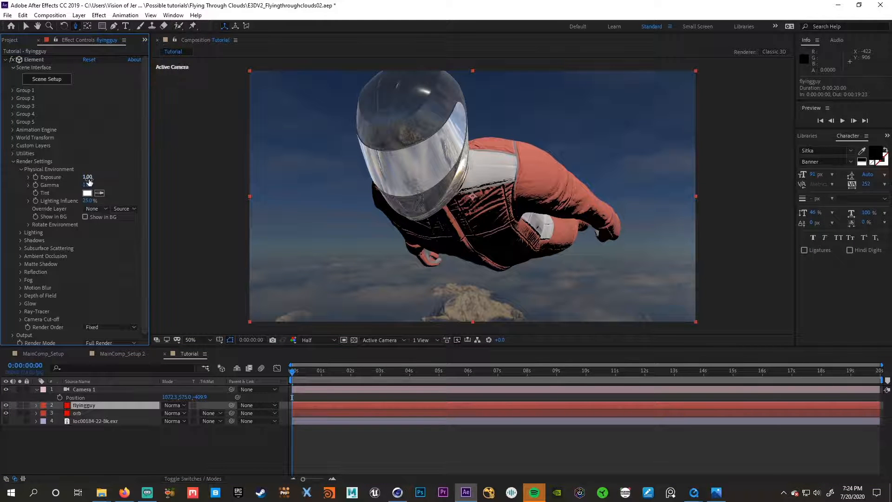
pyautogui.click(28, 225)
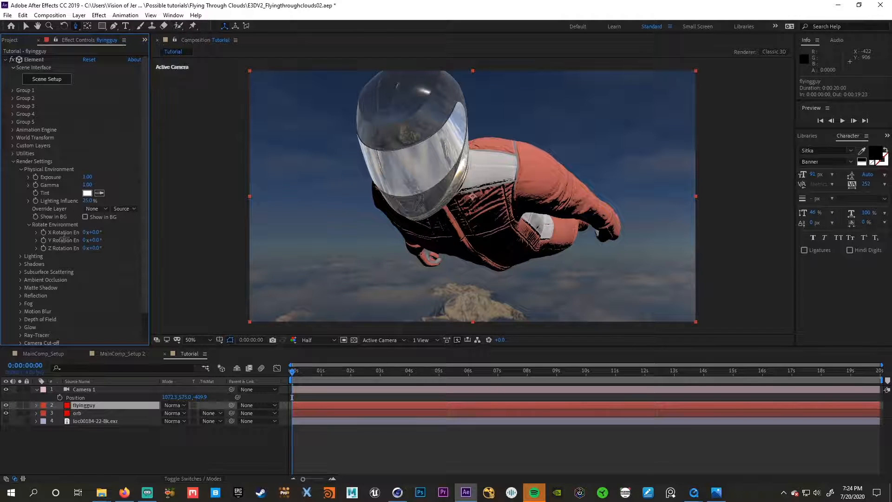
pyautogui.moveTo(97, 232); pyautogui.dragTo(126, 231)
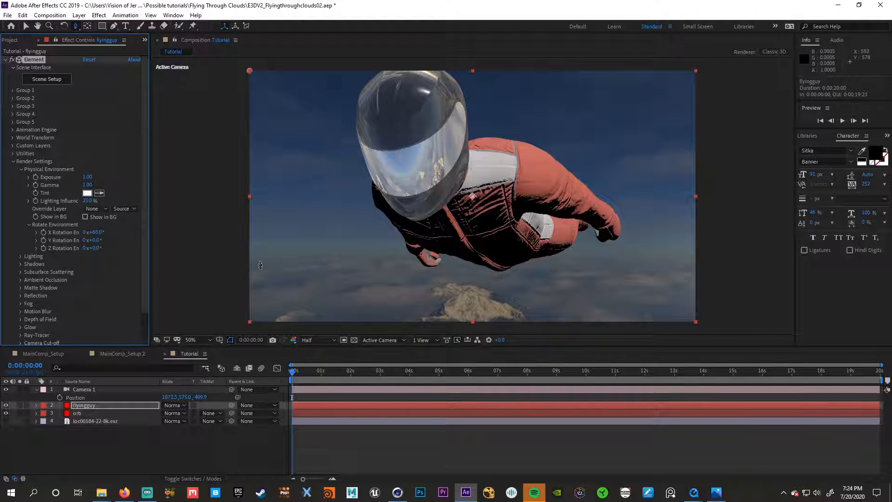
pyautogui.moveTo(94, 235); pyautogui.dragTo(135, 241)
pyautogui.moveTo(313, 249); pyautogui.dragTo(448, 172)
pyautogui.press('c')
pyautogui.moveTo(98, 234); pyautogui.dragTo(97, 233)
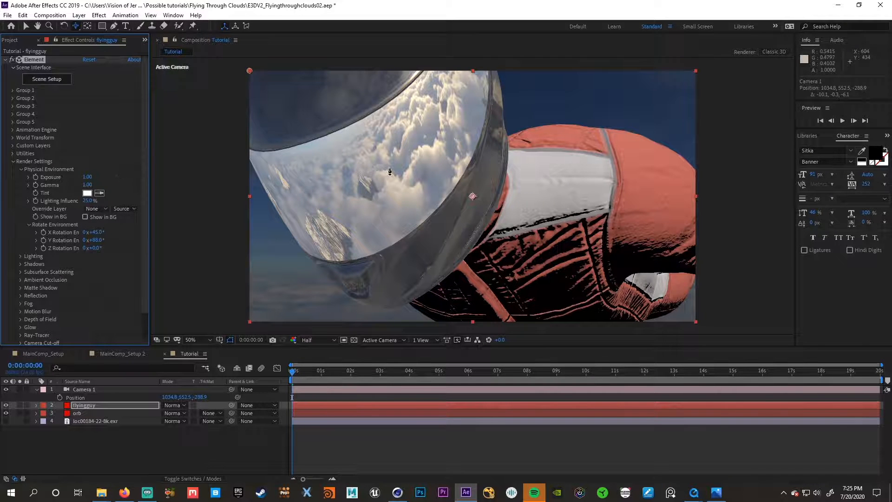
pyautogui.moveTo(390, 172); pyautogui.dragTo(398, 237)
# - Set the flyingguy physical environment's Exposure to 1.5 and Gamma to 2
pyautogui.click(87, 177)
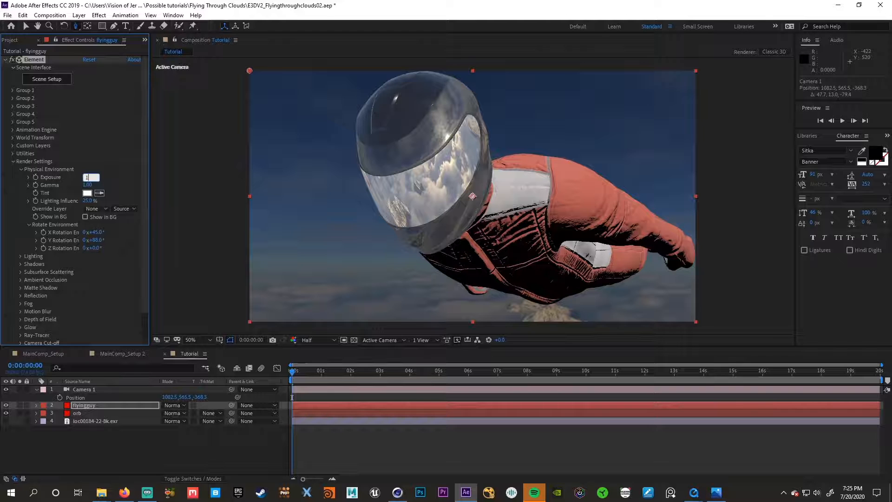
pyautogui.write('1.5')
pyautogui.press('Return')
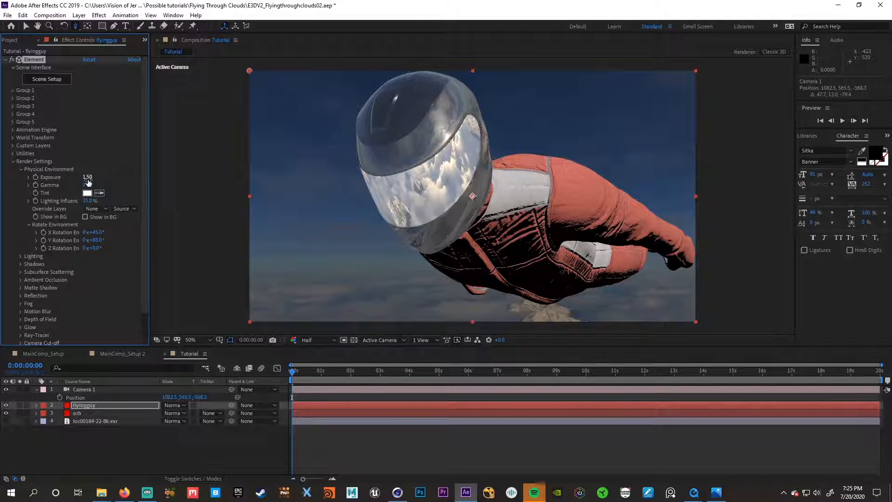
pyautogui.click(87, 185)
pyautogui.press('Return')
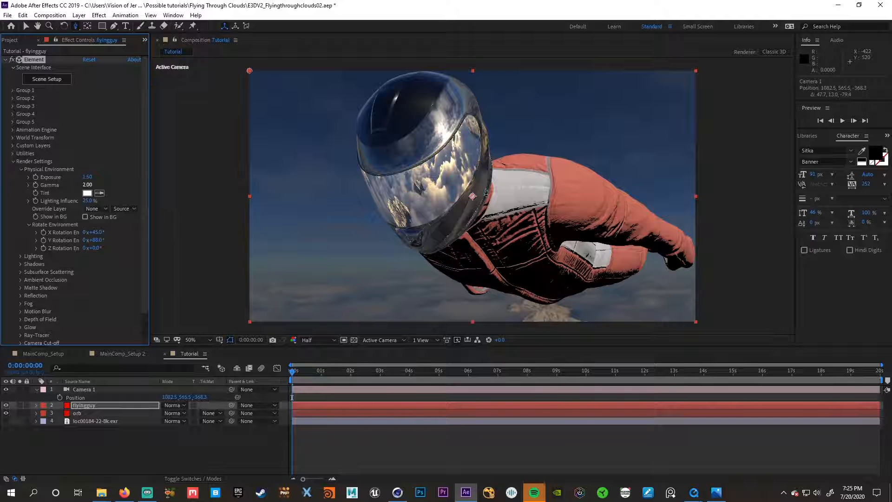
# - Inspect the helmet reflections from another camera angle and review the FlyingFinalRender video as a reference for the shot
pyautogui.moveTo(472, 181); pyautogui.dragTo(469, 174)
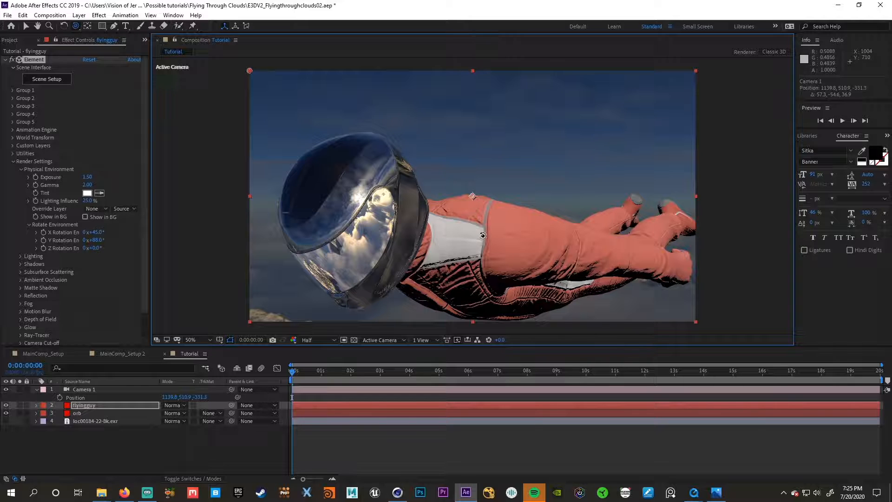
pyautogui.moveTo(484, 222); pyautogui.dragTo(481, 253)
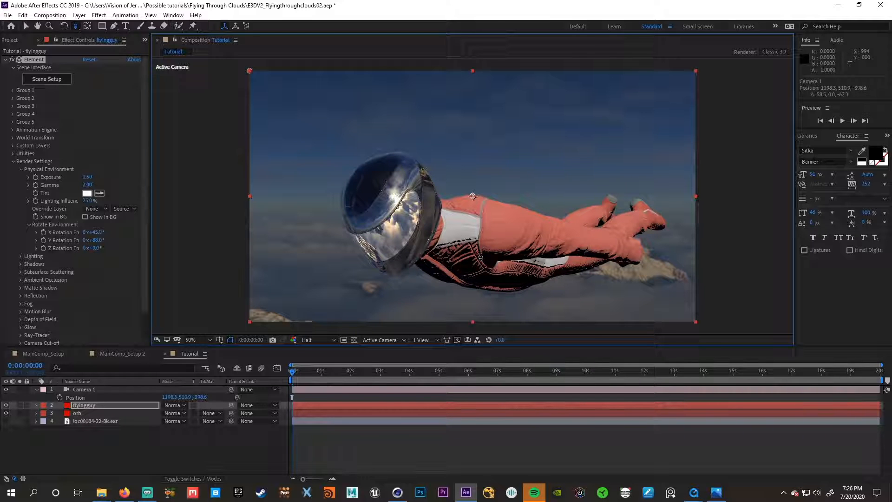
pyautogui.click(694, 492)
pyautogui.click(725, 457)
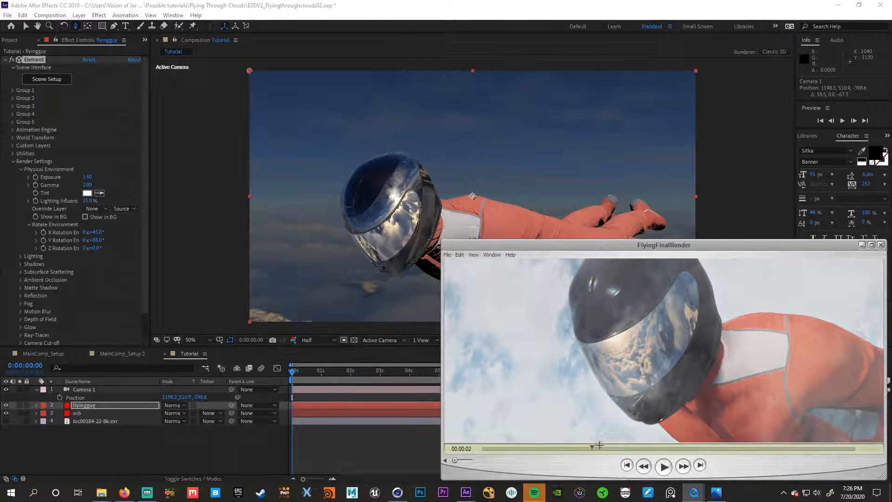
pyautogui.moveTo(592, 446); pyautogui.dragTo(485, 448)
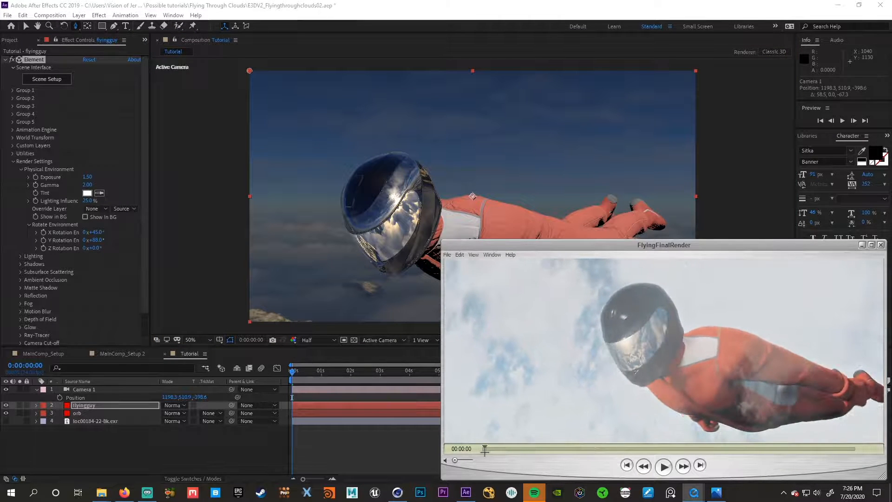
pyautogui.moveTo(484, 445); pyautogui.dragTo(491, 445)
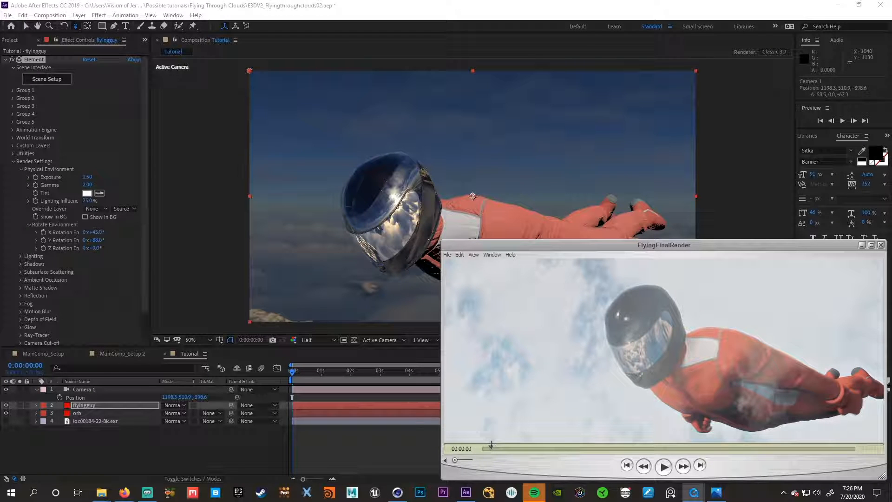
pyautogui.moveTo(490, 447); pyautogui.dragTo(641, 448)
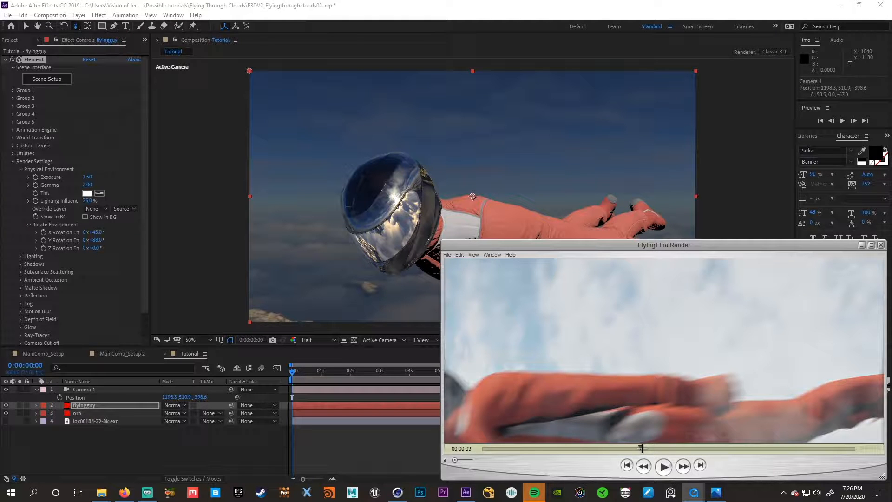
pyautogui.moveTo(641, 448); pyautogui.dragTo(696, 459)
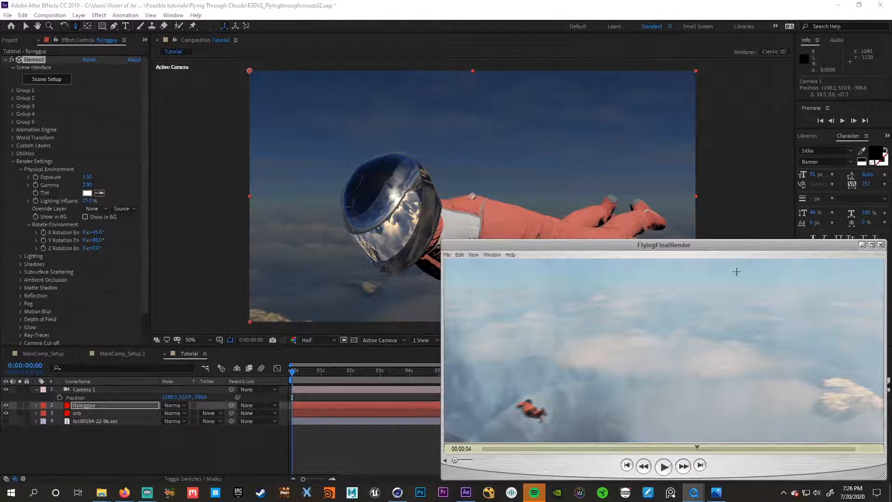
pyautogui.moveTo(697, 448); pyautogui.dragTo(820, 445)
pyautogui.click(880, 245)
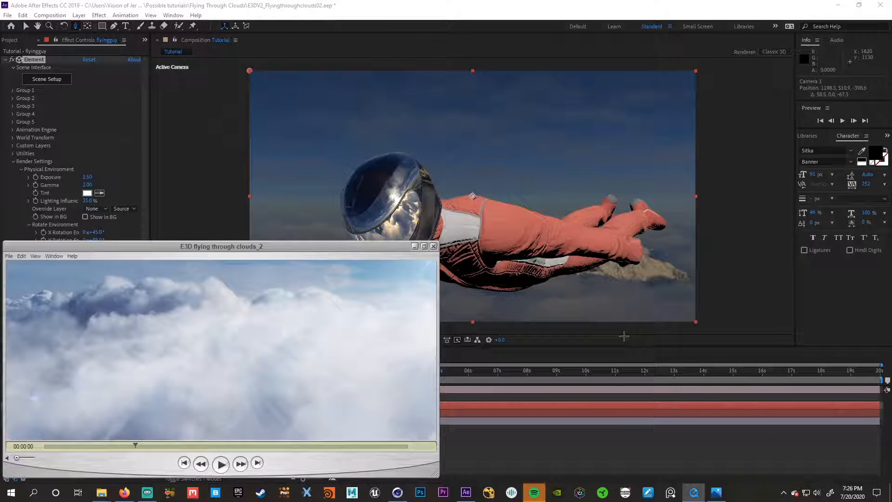
pyautogui.click(414, 246)
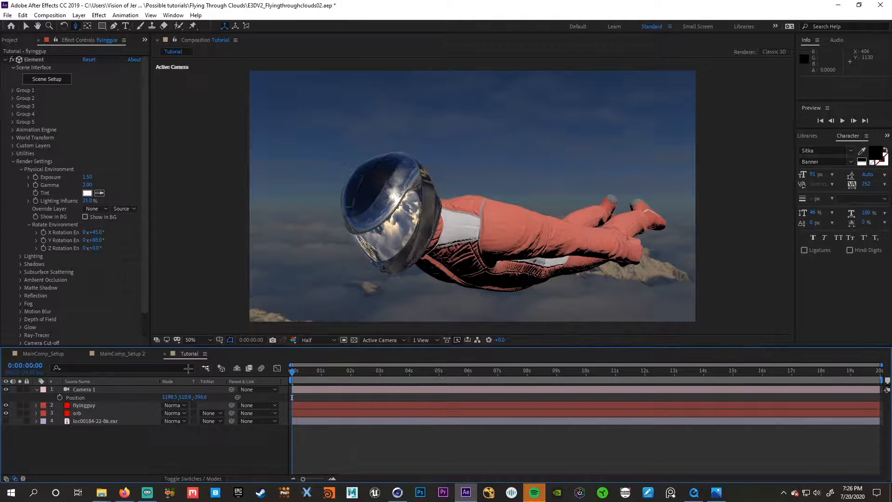
# - Reset Camera 1's Position to its default value
pyautogui.rightClick(114, 398)
pyautogui.click(135, 349)
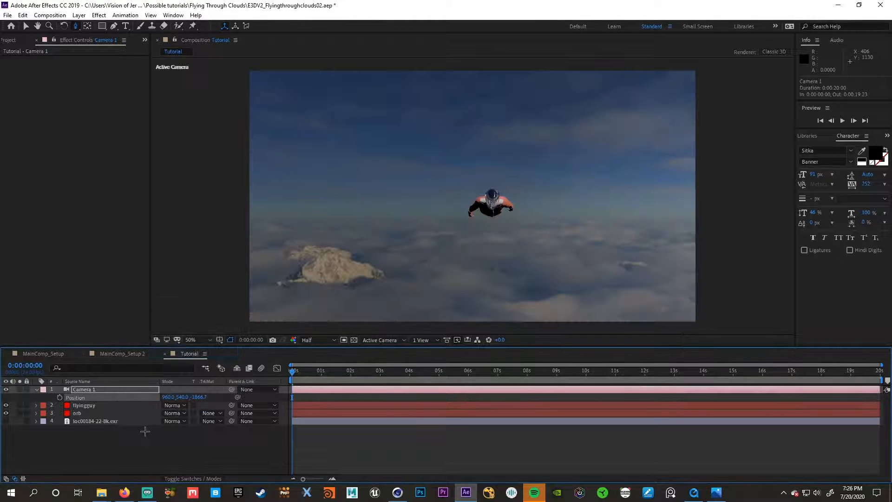
# - Add a new comp-sized solid named cloud01 to the Tutorial composition
pyautogui.rightClick(103, 453)
pyautogui.moveTo(119, 350)
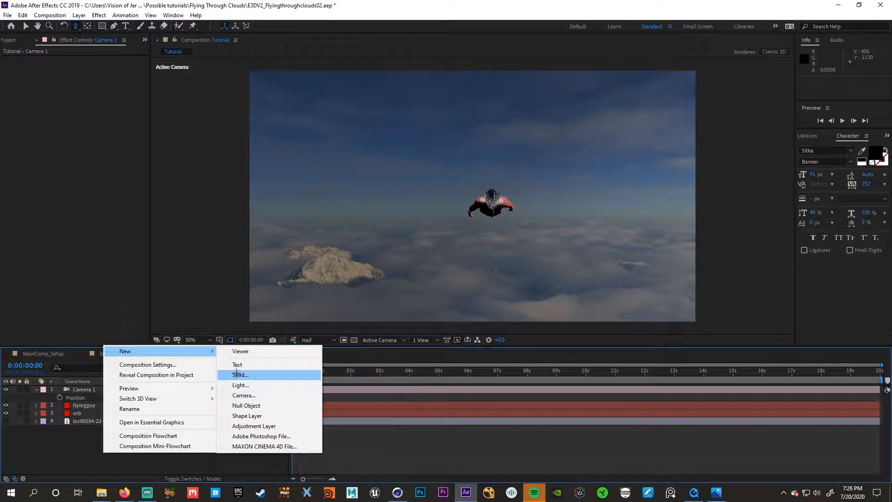
pyautogui.click(236, 375)
pyautogui.write('ele')
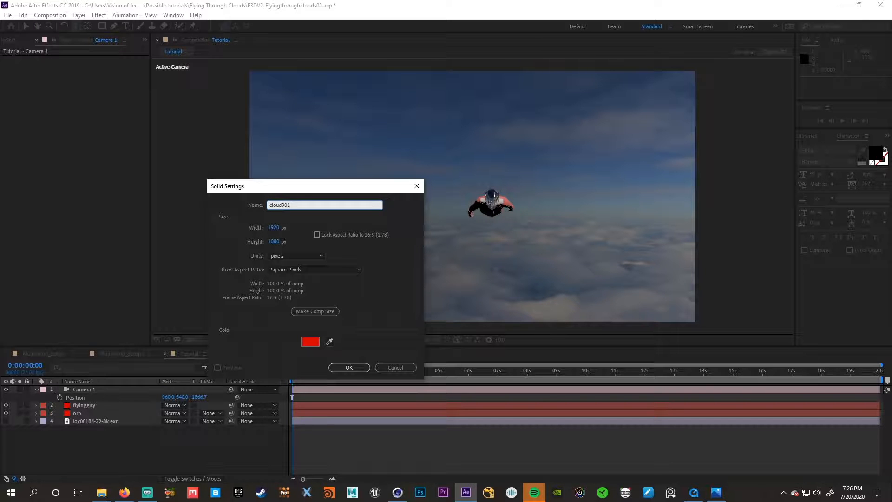
pyautogui.press('Return')
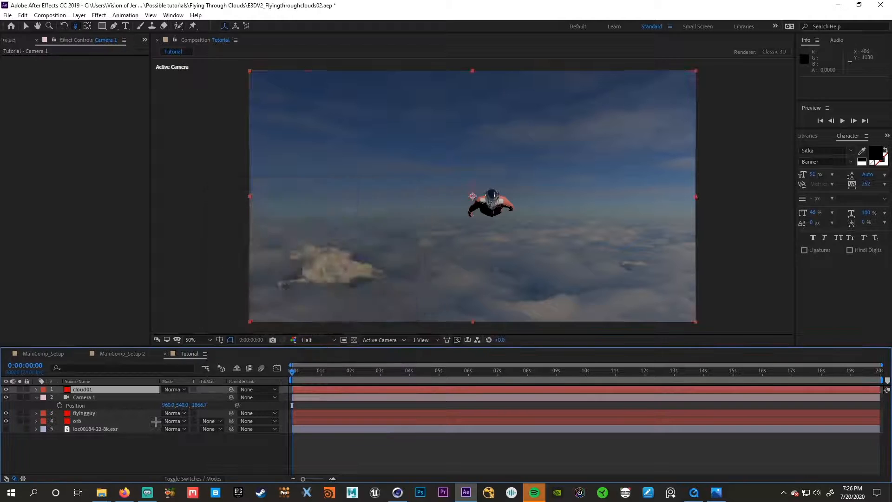
# - Apply the Element effect to the cloud01 layer
pyautogui.hotkey('ctrl', 'space')
pyautogui.write('elme')
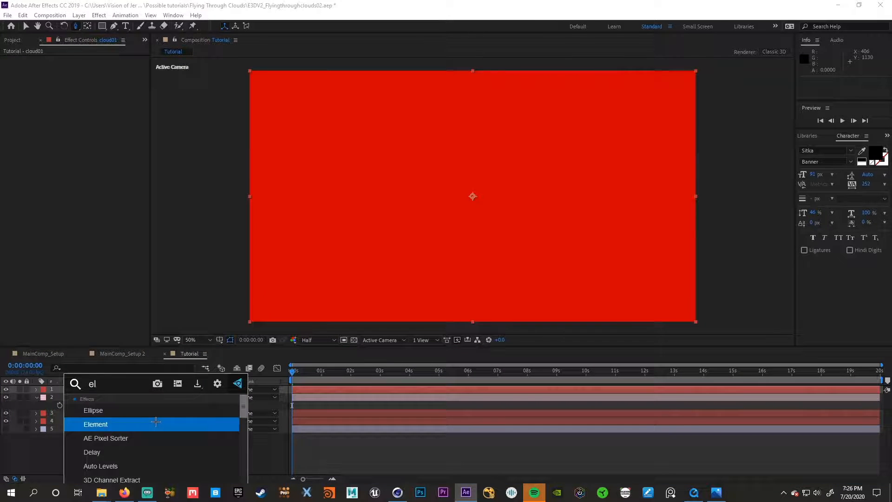
pyautogui.press('BackSpace')
pyautogui.write('em')
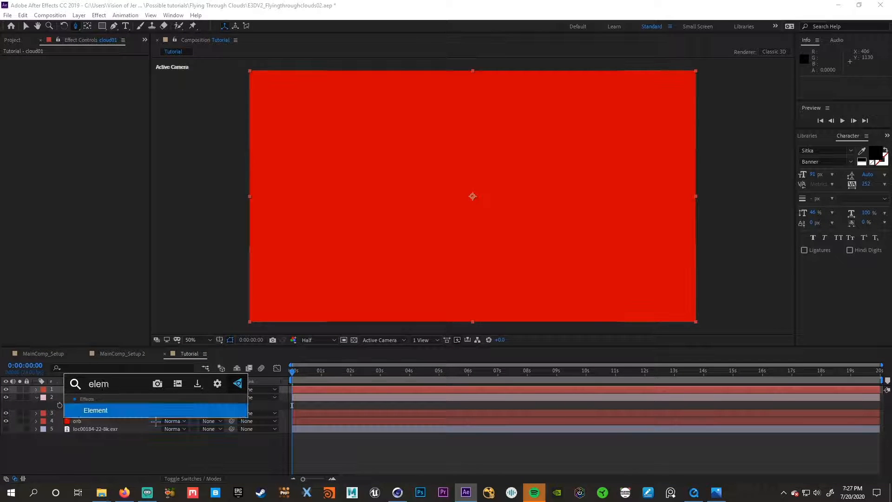
pyautogui.press('Return')
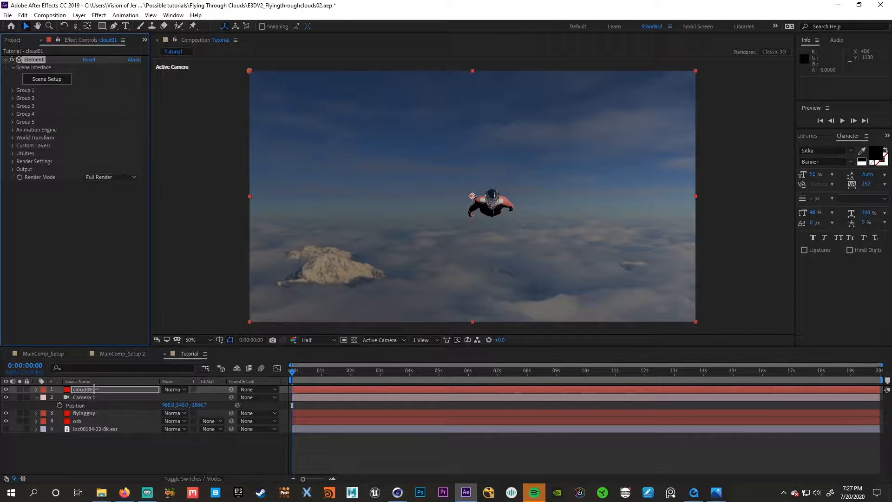
pyautogui.click(87, 389)
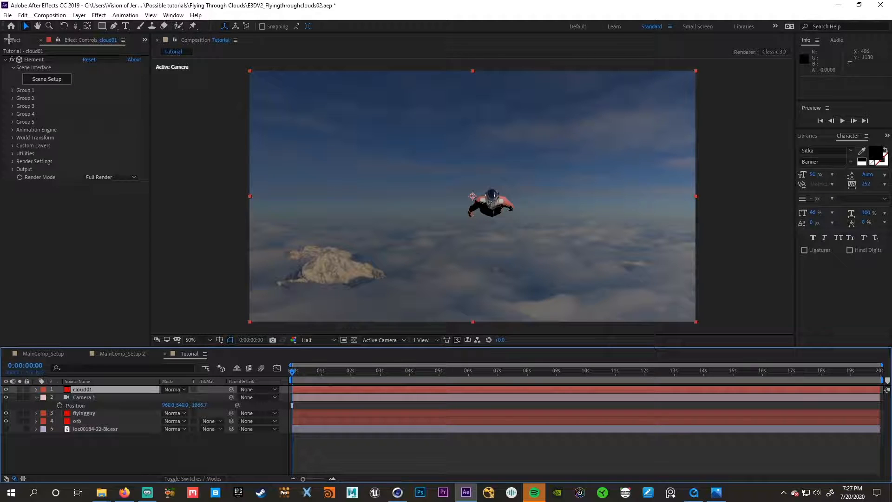
# - Open cloud01's Element Scene Setup and create a Plane model
pyautogui.click(47, 83)
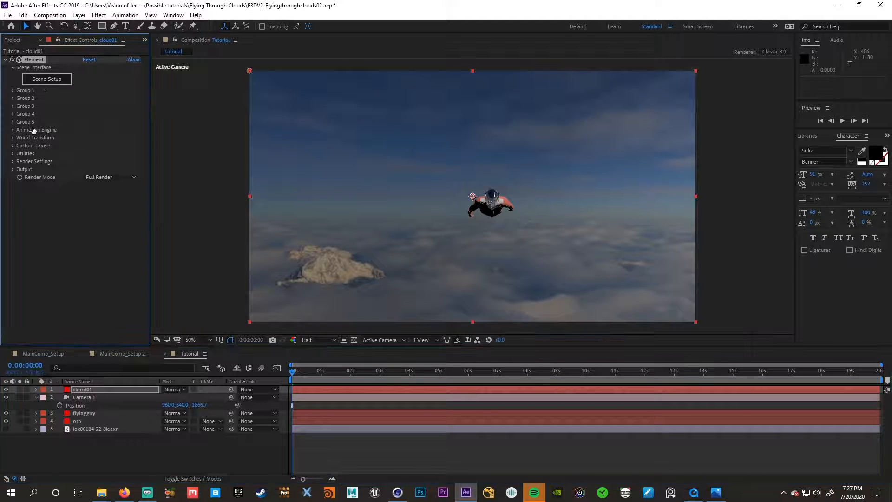
pyautogui.click(47, 79)
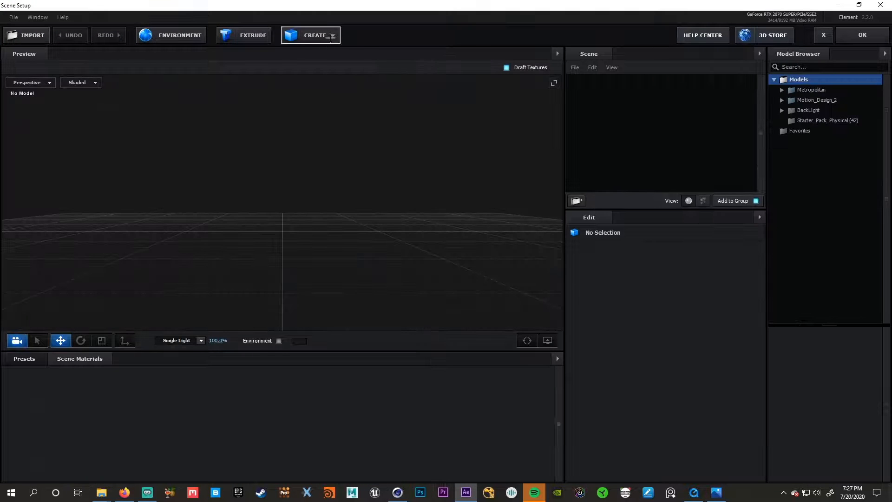
pyautogui.click(331, 37)
pyautogui.click(433, 58)
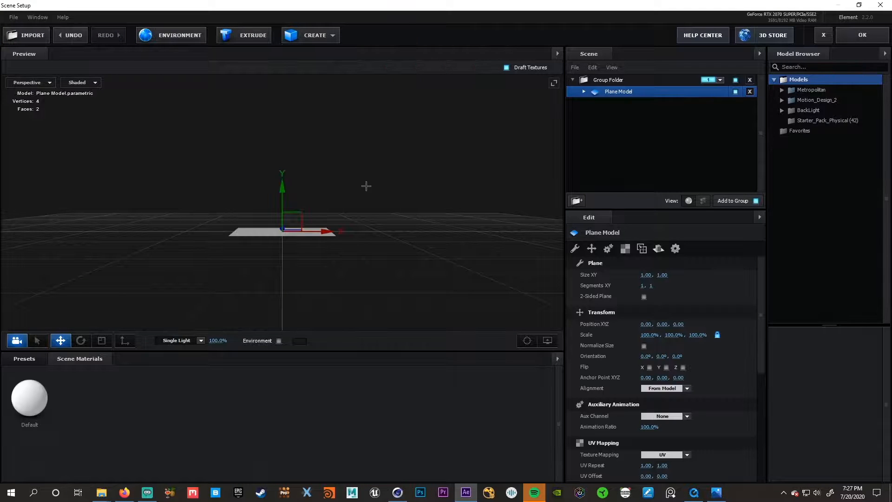
# - Load usecloud2.jpg from the Flying Through Clouds folder as the Diffuse texture of the plane's Default material
pyautogui.moveTo(101, 493)
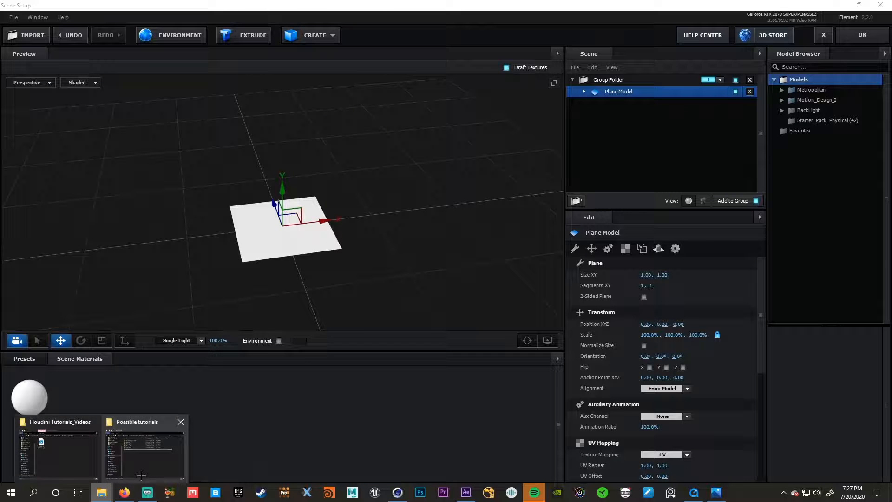
pyautogui.click(145, 448)
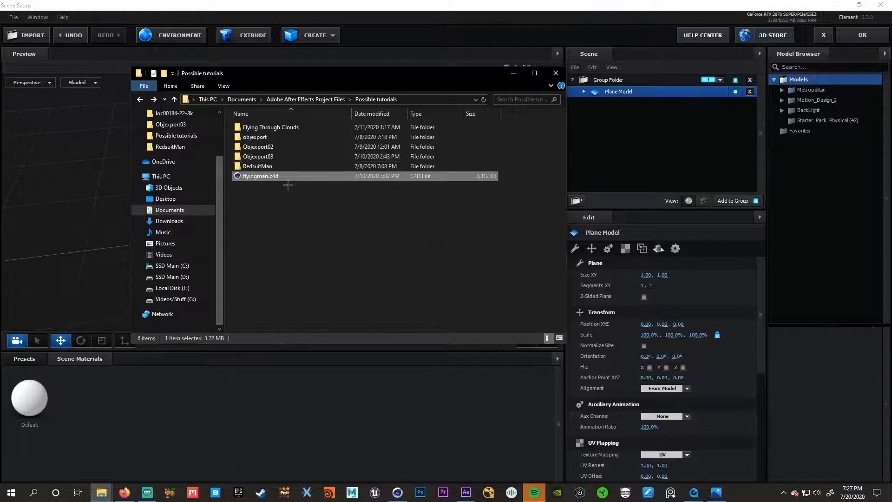
pyautogui.doubleClick(274, 128)
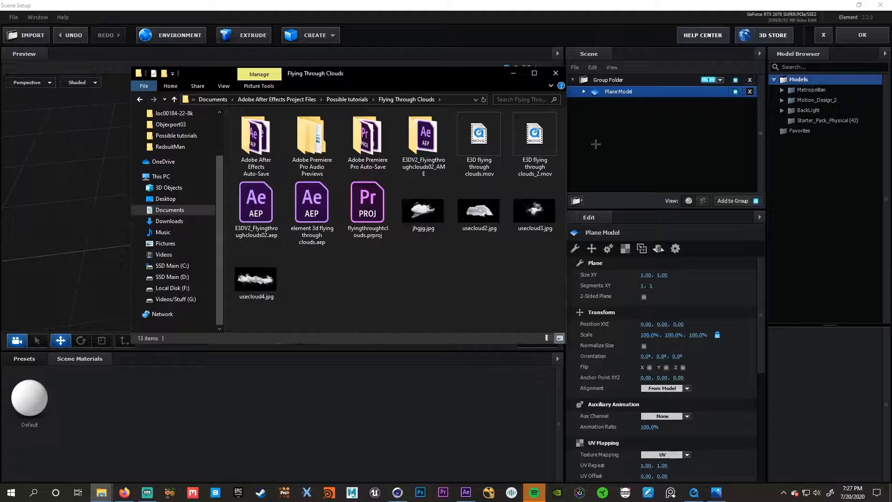
pyautogui.click(582, 92)
pyautogui.click(625, 103)
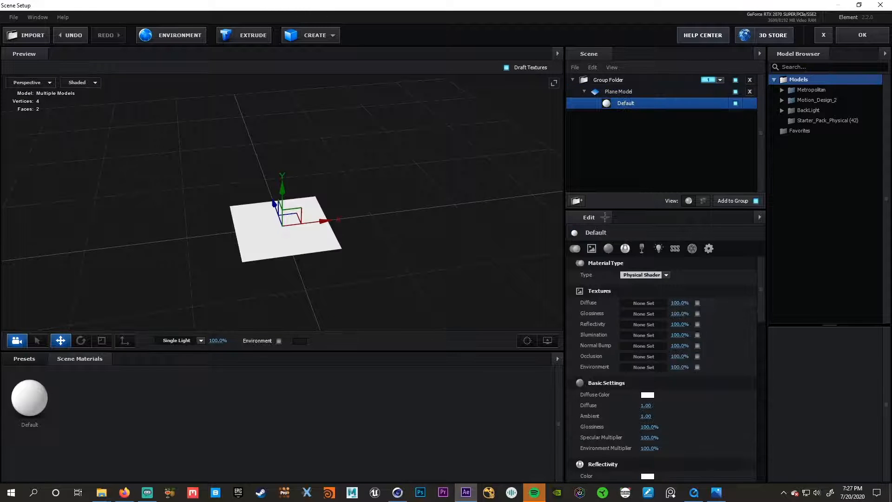
pyautogui.click(101, 492)
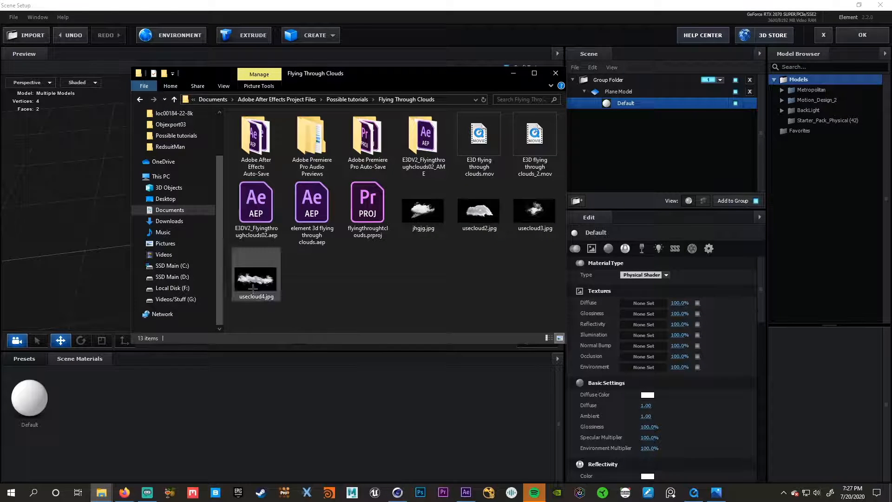
pyautogui.moveTo(480, 210); pyautogui.dragTo(648, 303)
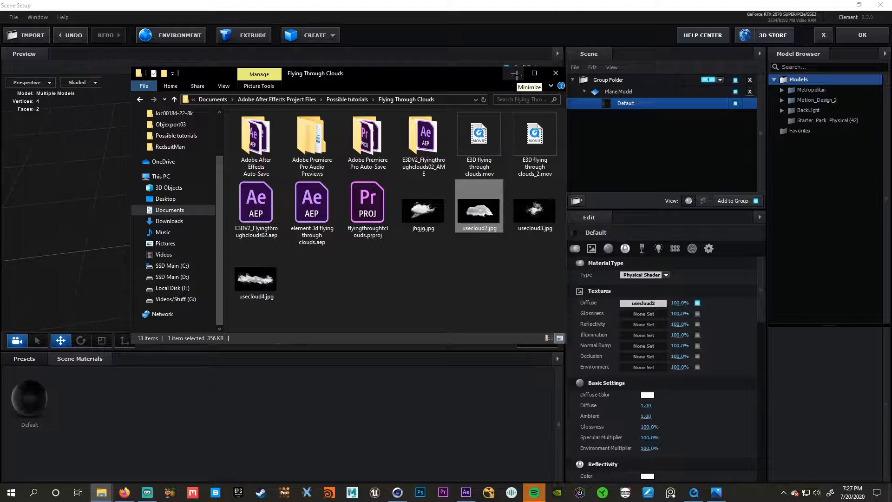
pyautogui.click(516, 75)
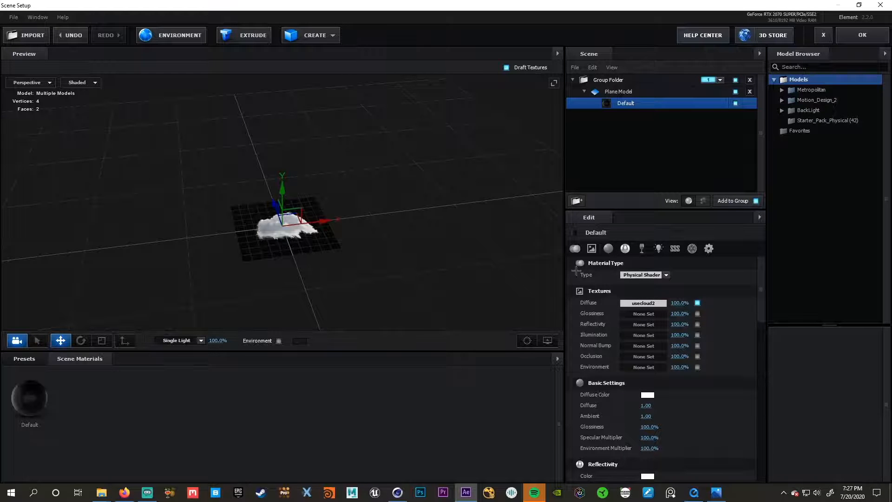
# - Stand the Plane Model upright by setting its X Orientation to -90°
pyautogui.click(616, 92)
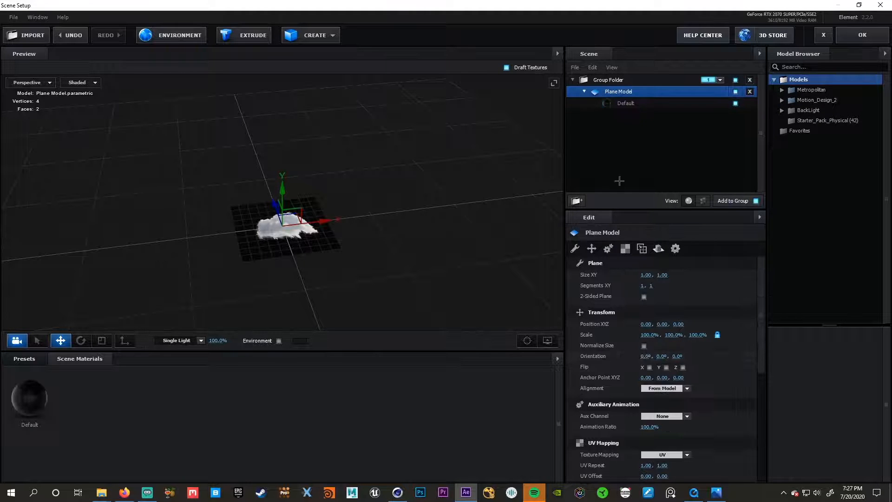
pyautogui.click(646, 356)
pyautogui.write('90')
pyautogui.press('Return')
pyautogui.scroll(5, 279, 266)
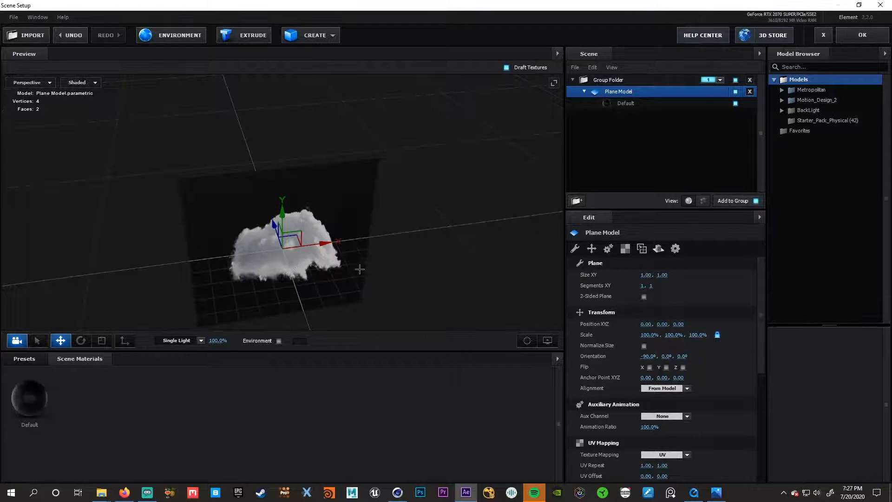
pyautogui.moveTo(368, 264); pyautogui.dragTo(373, 227)
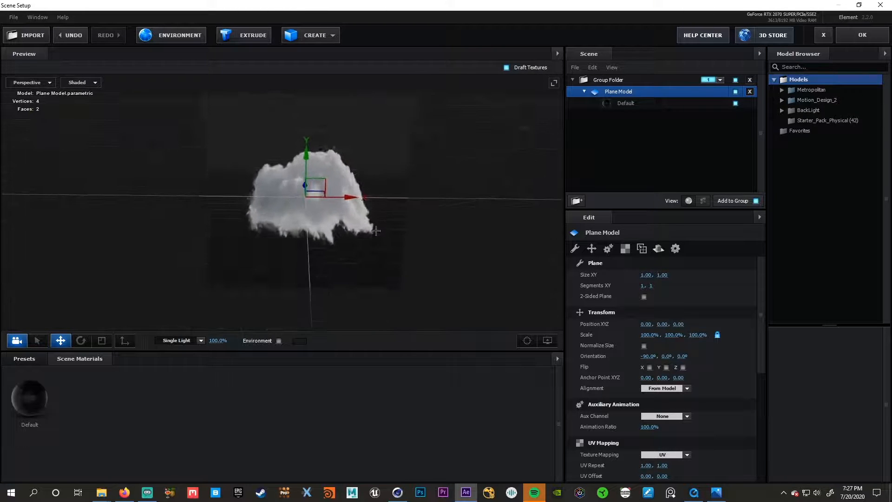
pyautogui.scroll(3, 373, 227)
pyautogui.scroll(1, 373, 227)
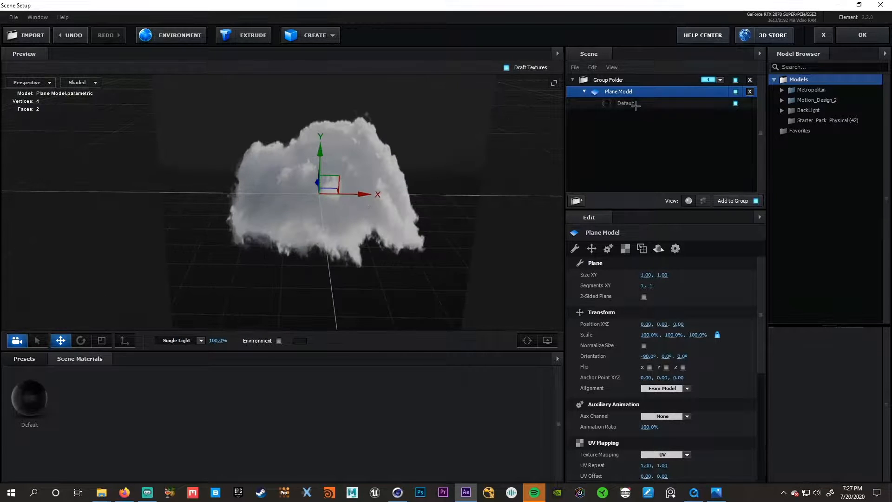
# - Set the Blend Mode of the plane's Default material to Screen
pyautogui.scroll(-5, 705, 307)
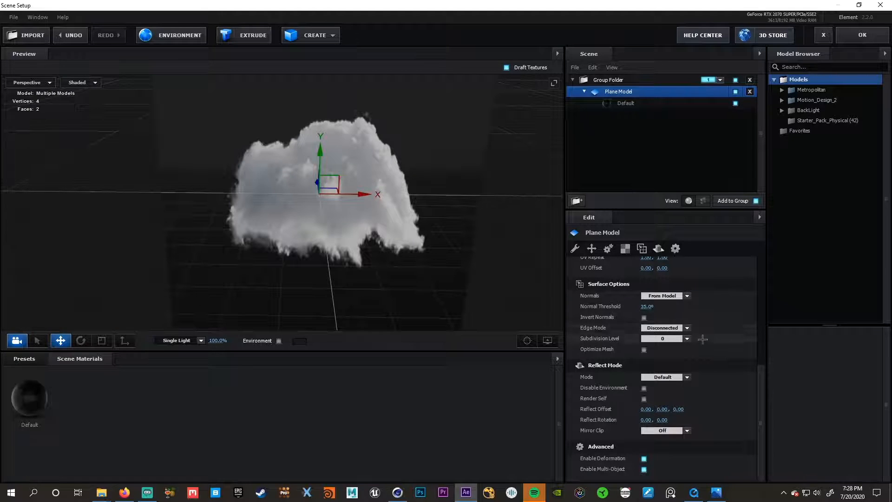
pyautogui.scroll(5, 717, 377)
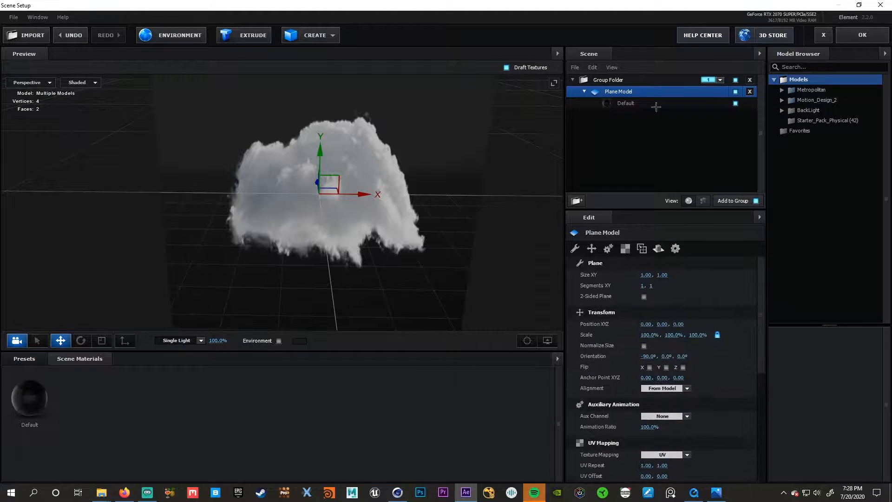
pyautogui.click(637, 104)
pyautogui.scroll(-5, 689, 370)
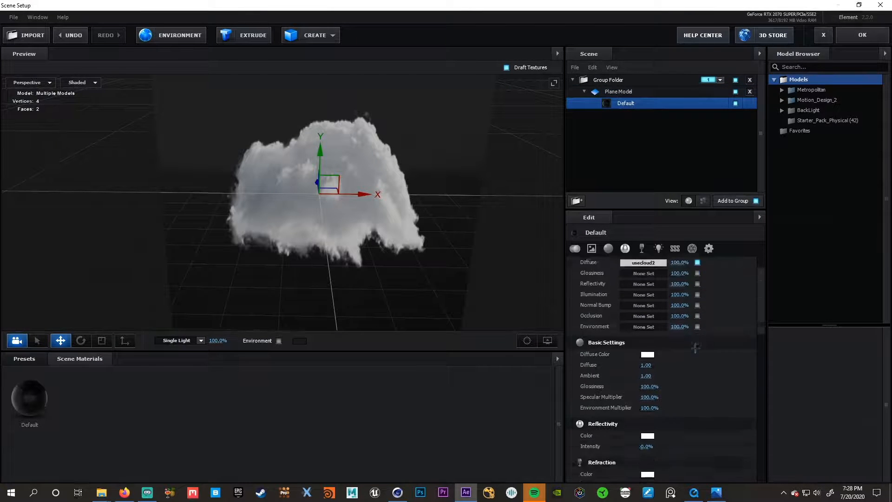
pyautogui.scroll(-5, 688, 370)
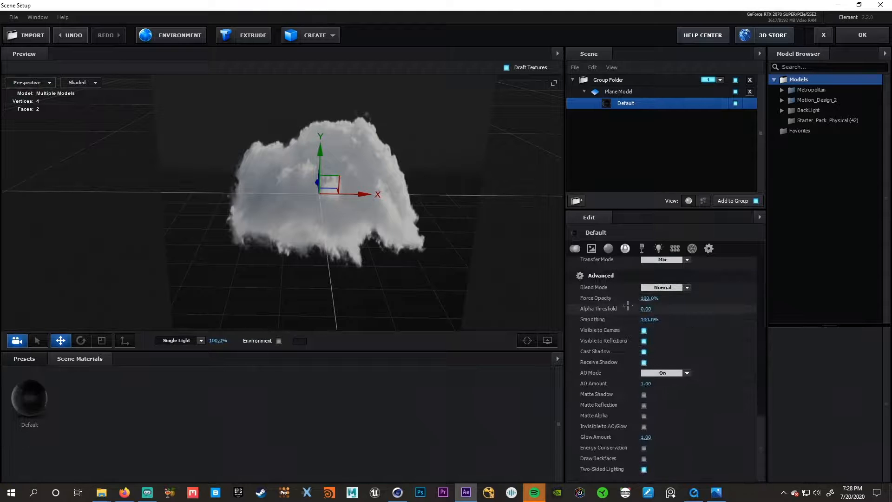
pyautogui.click(674, 288)
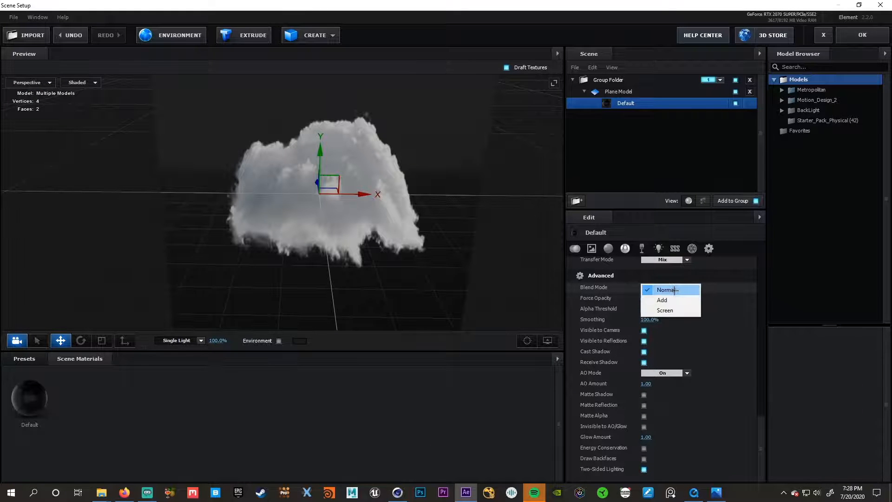
pyautogui.click(674, 310)
# - Set the Default material's Environment Multiplier and Specular Multiplier to 0%
pyautogui.scroll(10, 679, 331)
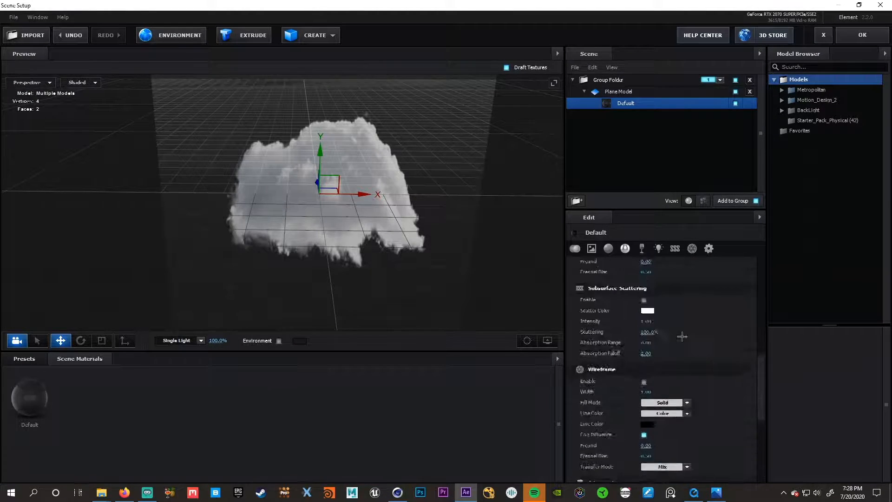
pyautogui.scroll(2, 679, 331)
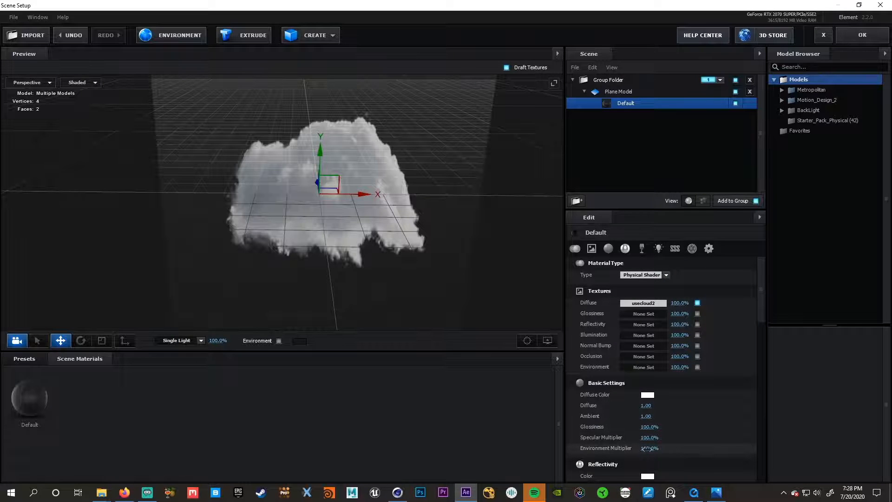
pyautogui.moveTo(644, 448); pyautogui.dragTo(534, 448)
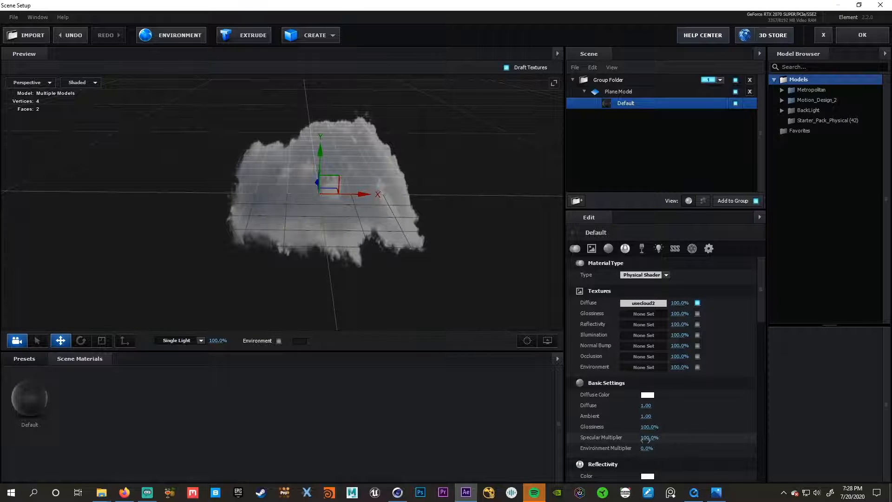
pyautogui.moveTo(648, 438); pyautogui.dragTo(643, 439)
pyautogui.moveTo(400, 258); pyautogui.dragTo(389, 232)
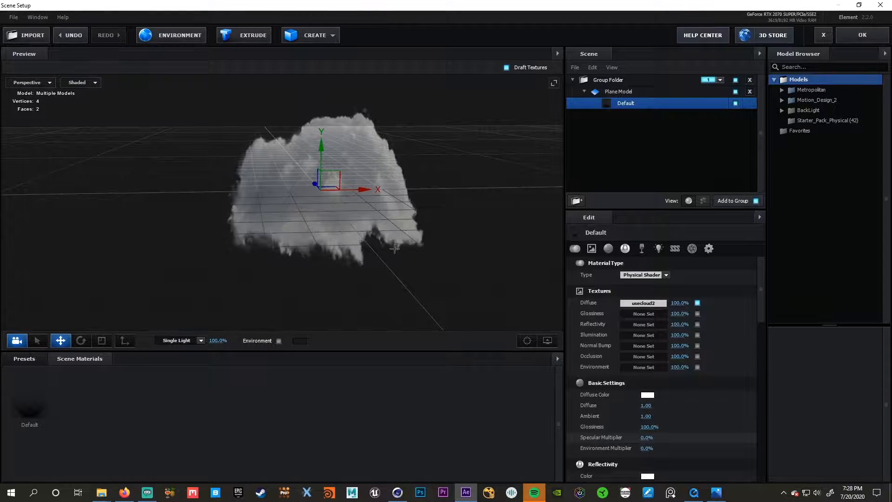
# - Try illuminating the cloud material with Use Diffuse Color enabled and an Illumination Intensity of 3%
pyautogui.scroll(-2, 701, 414)
pyautogui.scroll(-5, 701, 414)
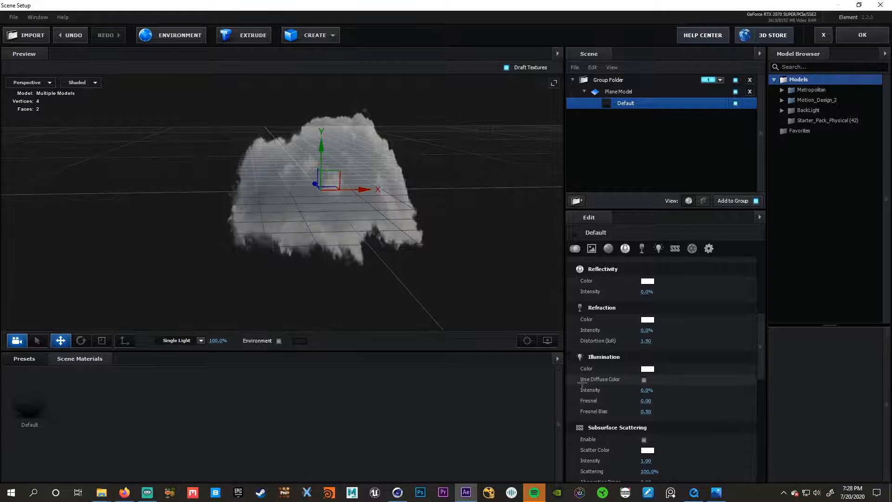
pyautogui.click(643, 379)
pyautogui.moveTo(647, 391); pyautogui.dragTo(658, 409)
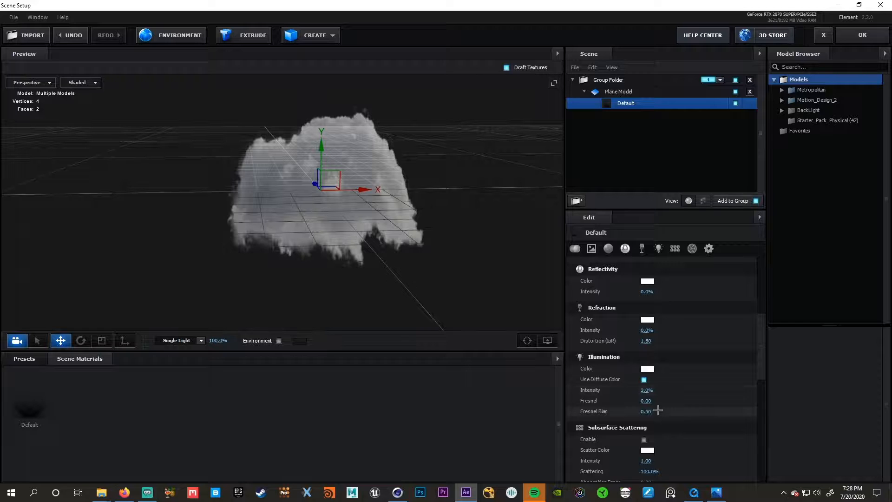
pyautogui.click(645, 380)
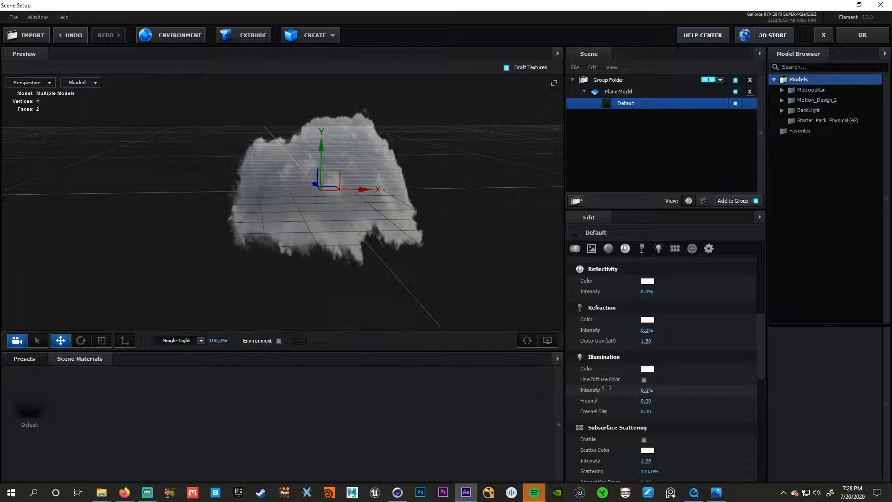
# - Accept the cloud plane scene into the composition and collapse Camera 1's properties
pyautogui.click(867, 34)
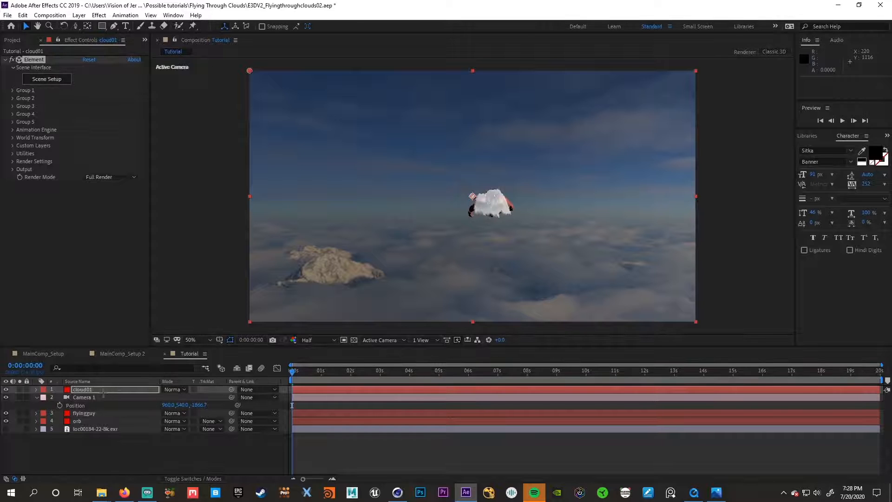
pyautogui.click(37, 399)
pyautogui.click(37, 398)
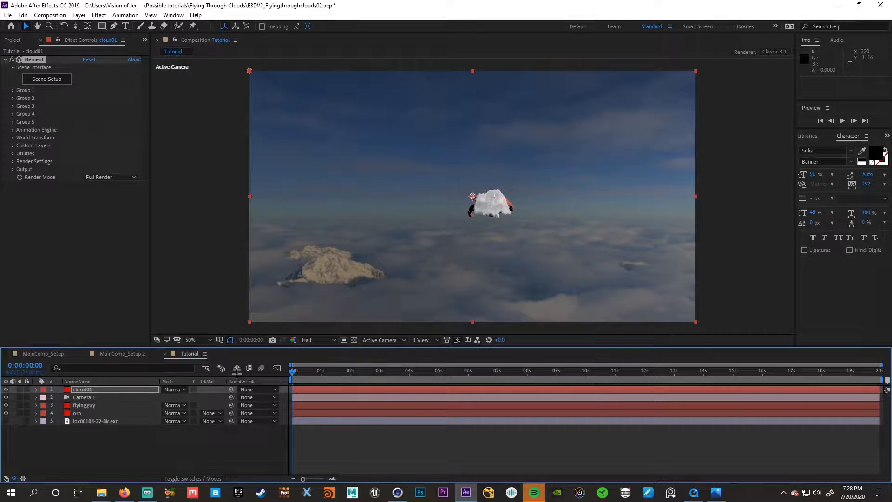
# - Place the cloud01 layer directly beneath flyingguy and set its Group 1 Replicator Shape to 3D Grid
pyautogui.moveTo(98, 390); pyautogui.dragTo(98, 407)
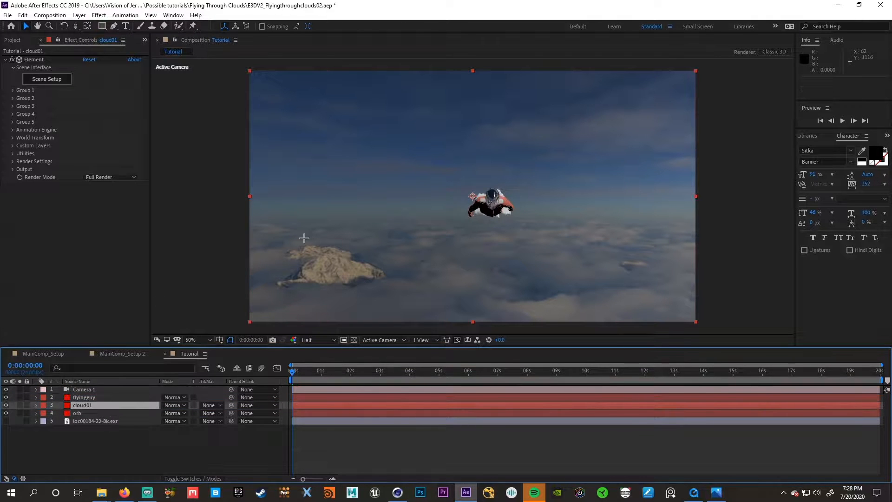
pyautogui.click(13, 91)
pyautogui.click(20, 105)
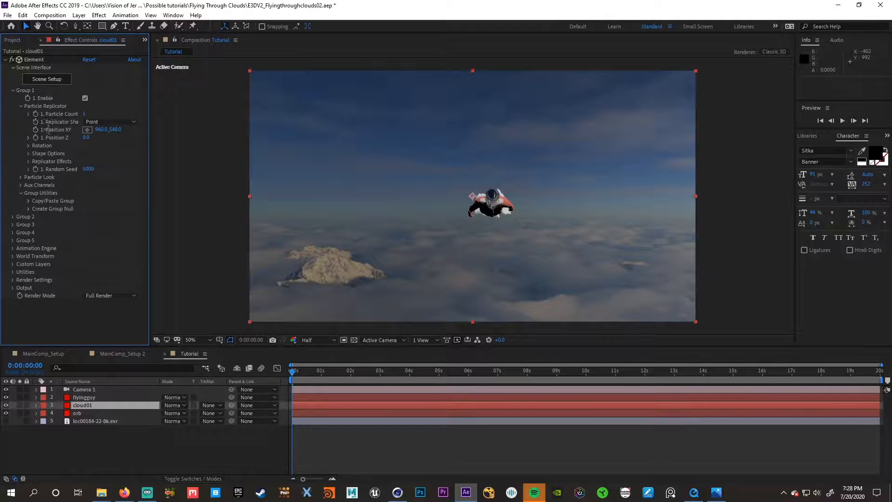
pyautogui.click(117, 122)
pyautogui.click(122, 141)
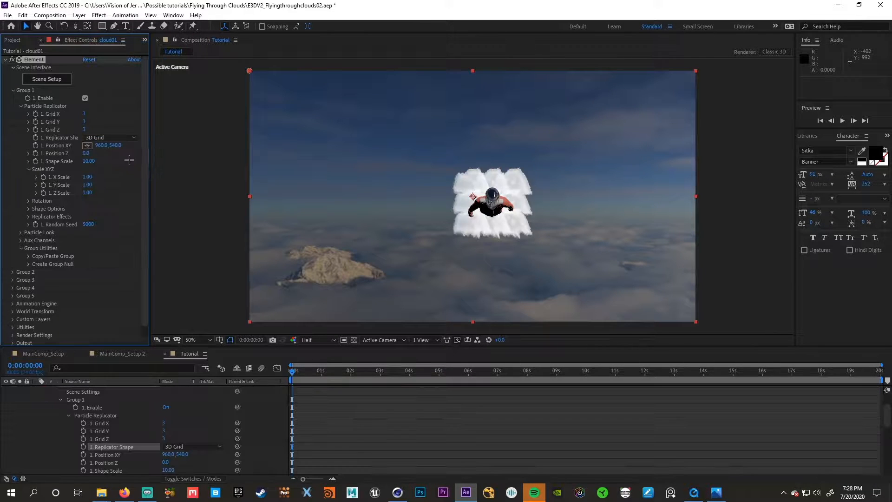
# - Set the cloud replicator's Grid X, Y and Z to 2 and its X, Y and Z Scale to 6.30, 2.90 and 11.50
pyautogui.click(84, 114)
pyautogui.click(86, 123)
pyautogui.write('2')
pyautogui.click(85, 130)
pyautogui.write('2')
pyautogui.press('Return')
pyautogui.moveTo(88, 177); pyautogui.dragTo(134, 193)
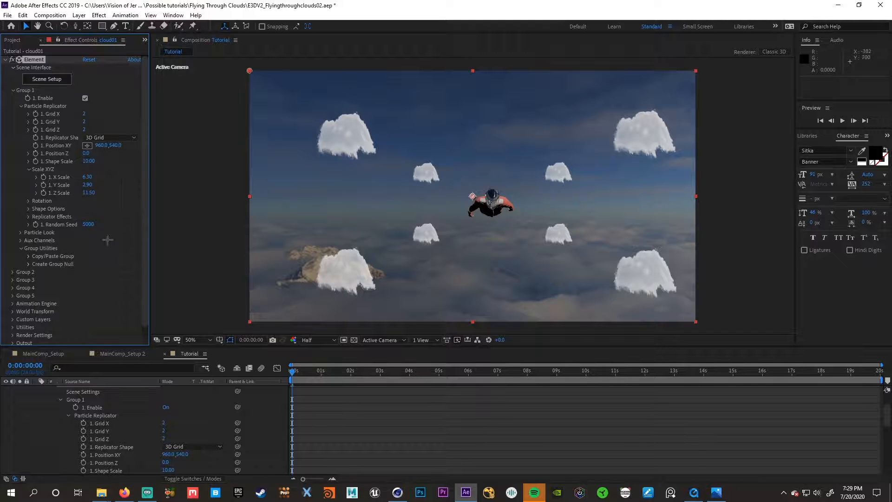
# - Set the Group 1 Particle Look to a Particle Size of 107.60 with 100% size randomness
pyautogui.click(20, 232)
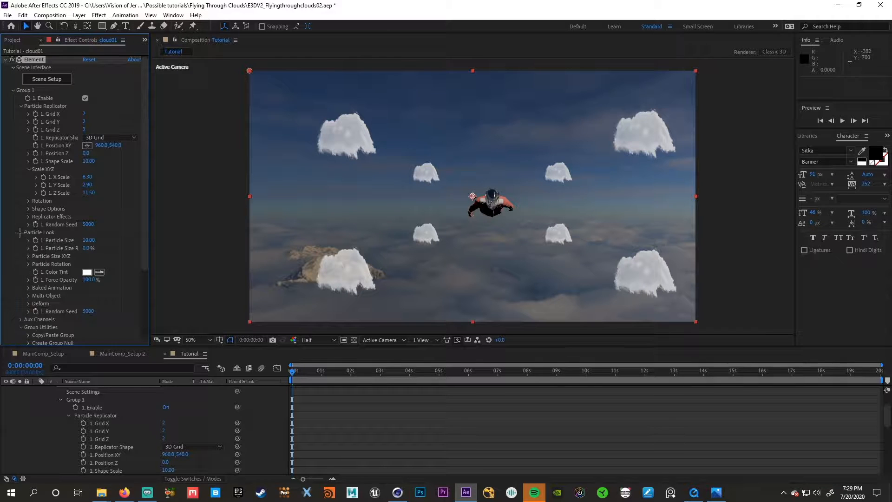
pyautogui.moveTo(101, 241); pyautogui.dragTo(384, 224)
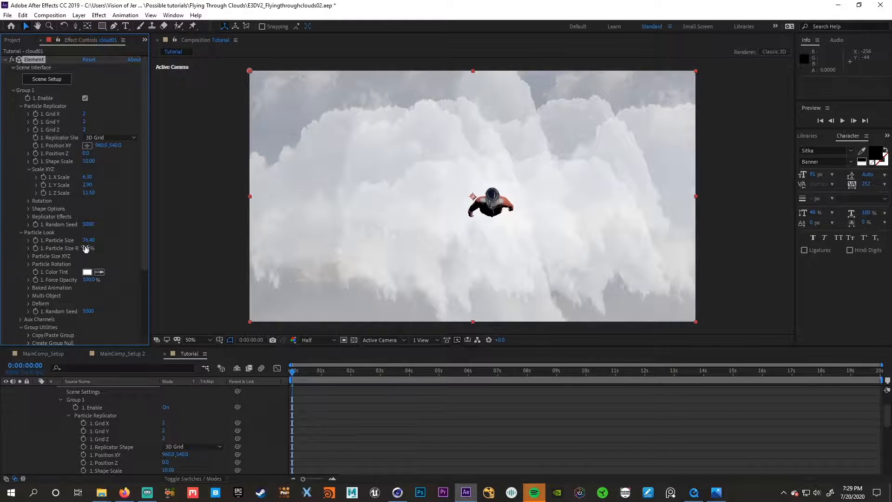
pyautogui.moveTo(97, 251); pyautogui.dragTo(169, 243)
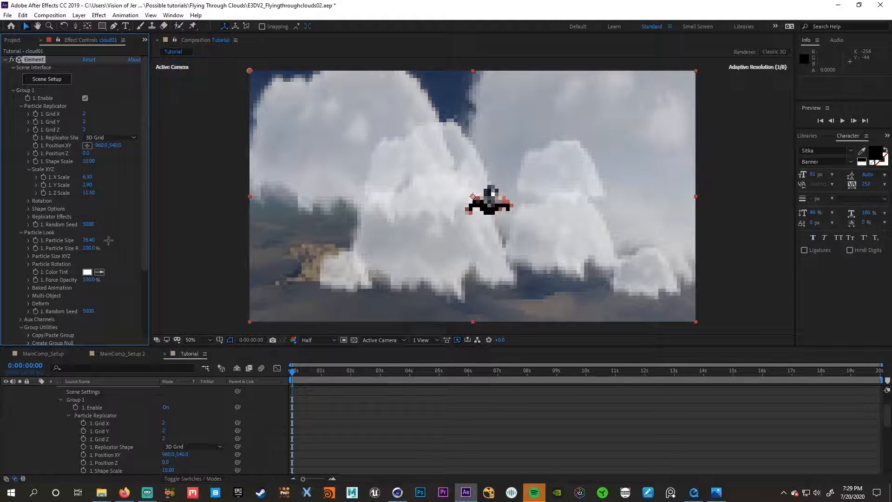
pyautogui.moveTo(102, 240); pyautogui.dragTo(290, 297)
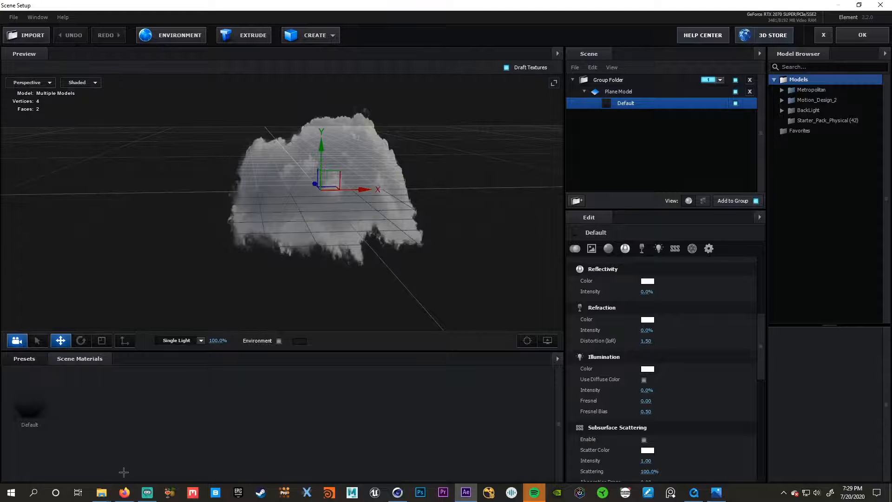
# - Replace the Default cloud material's Diffuse texture with usecloud4.jpg from the Flying Through Clouds folder and accept the scene
pyautogui.click(608, 248)
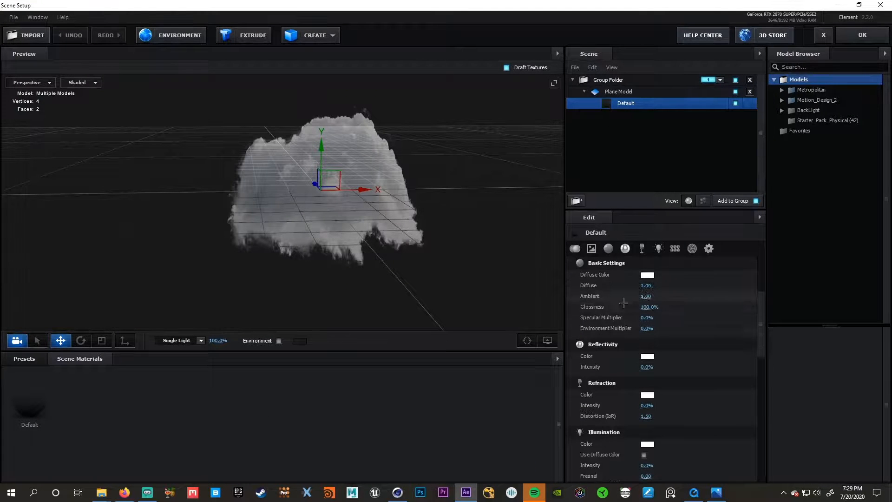
pyautogui.scroll(2, 635, 295)
pyautogui.scroll(3, 635, 295)
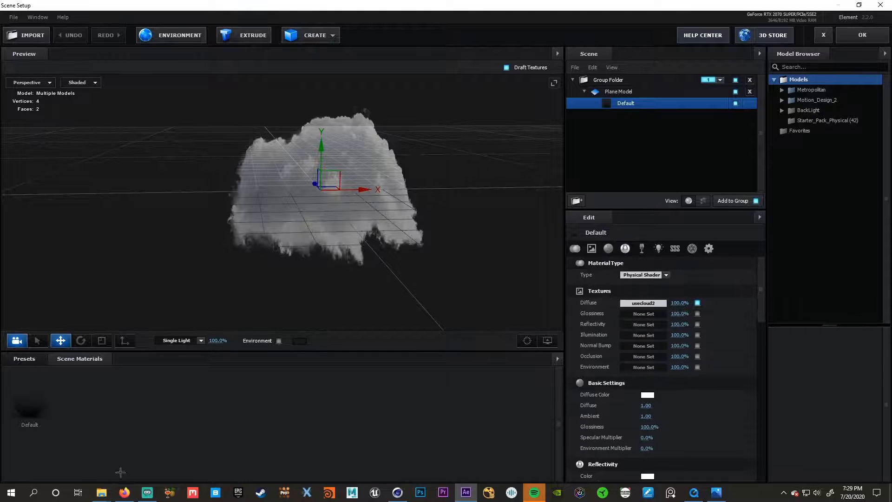
pyautogui.moveTo(101, 492)
pyautogui.click(149, 444)
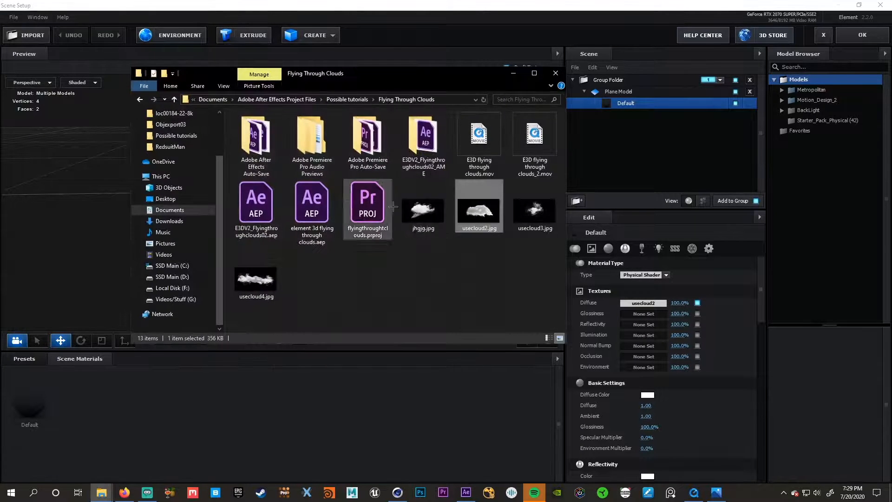
pyautogui.moveTo(256, 279); pyautogui.dragTo(643, 303)
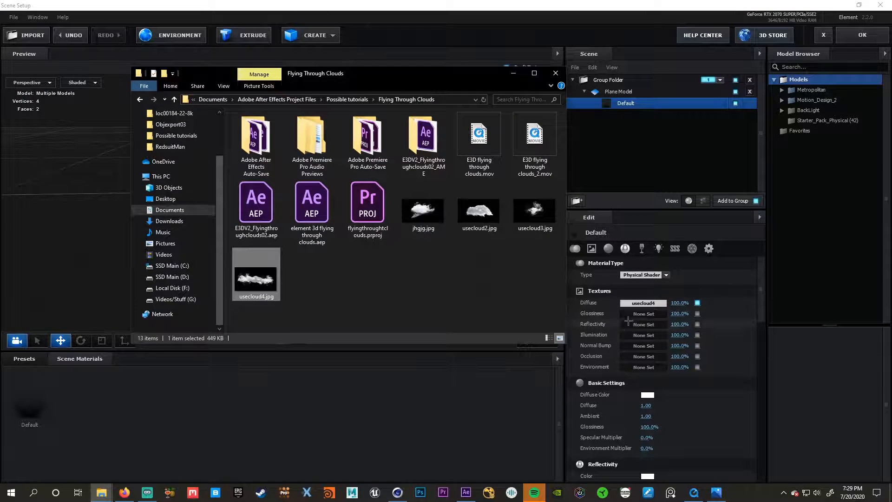
pyautogui.click(513, 73)
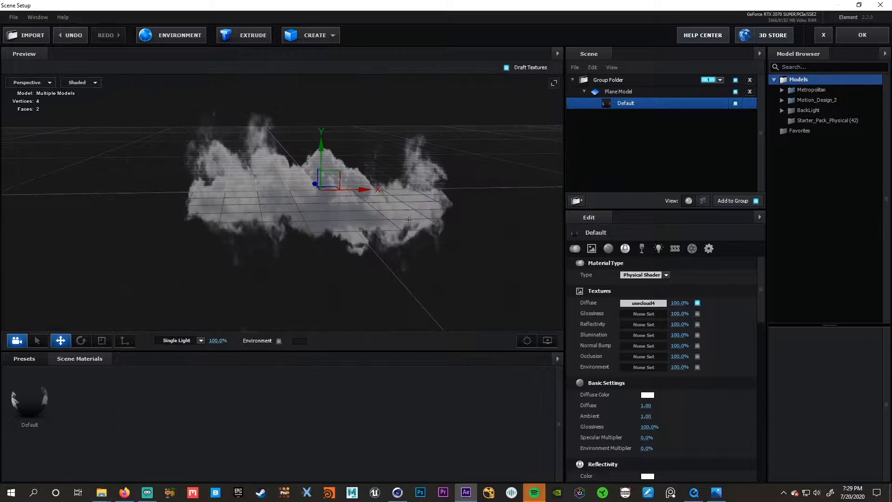
pyautogui.click(862, 35)
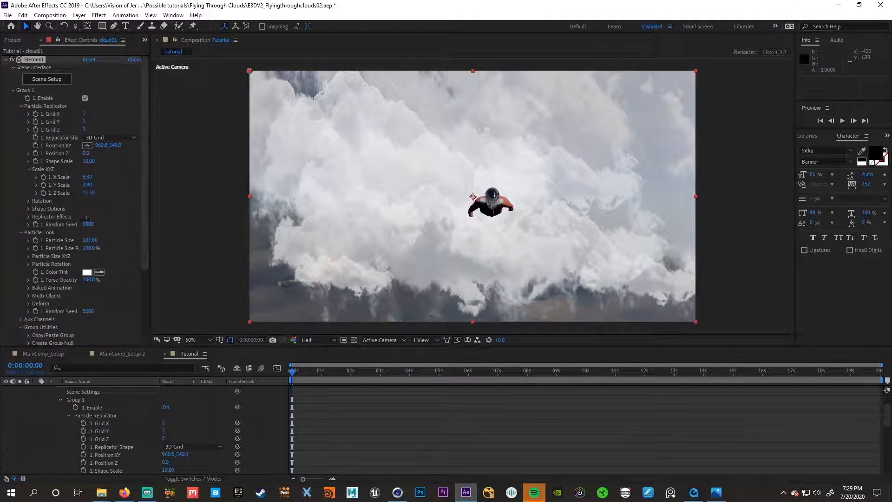
# - Enlarge the cloud Particle Size to 147.30 and collapse the cloud01 layer's properties
pyautogui.moveTo(87, 242); pyautogui.dragTo(273, 244)
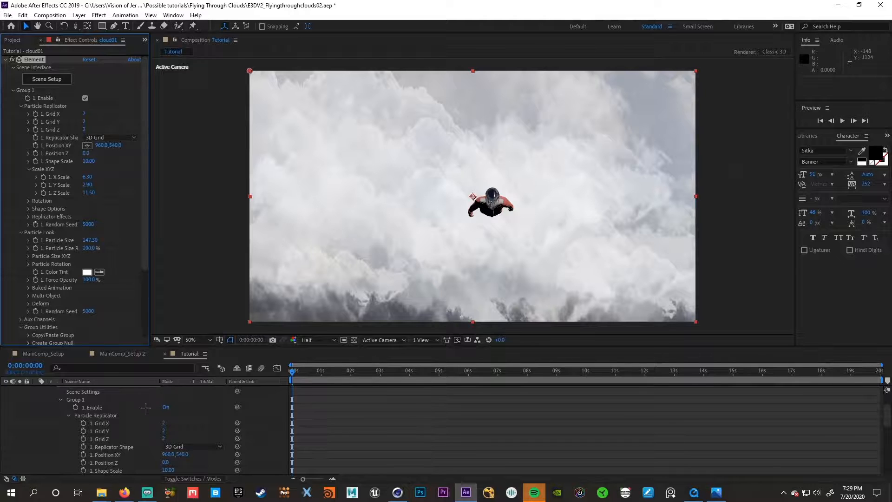
pyautogui.scroll(2, 54, 417)
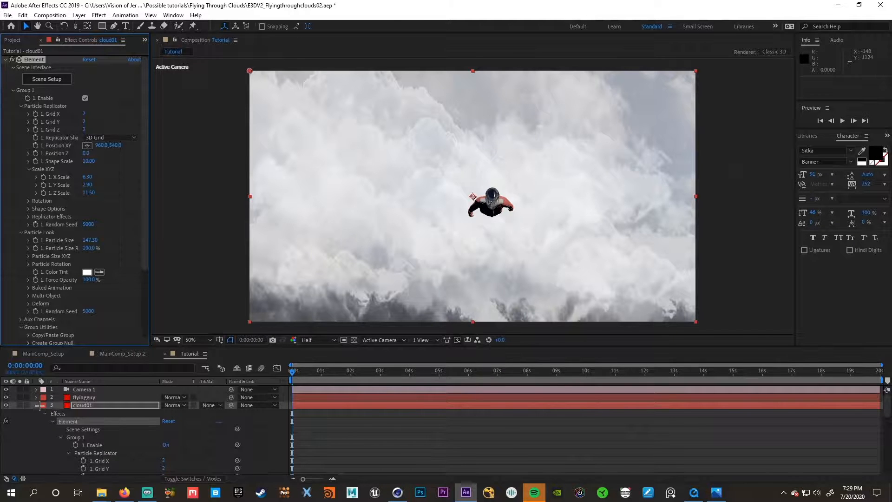
pyautogui.click(114, 409)
pyautogui.click(96, 407)
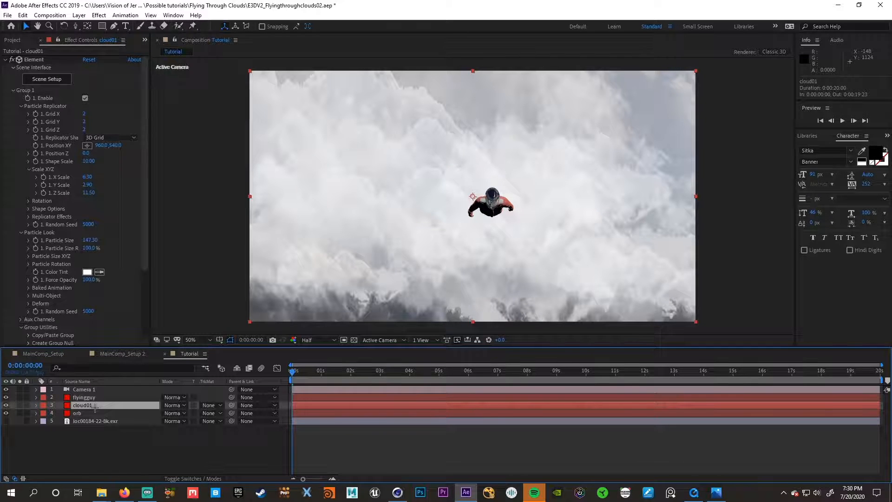
# - Copy the Cam 2 and CorrectFlying_Element layers from the MainComp_Setup composition into the Tutorial composition
pyautogui.click(44, 353)
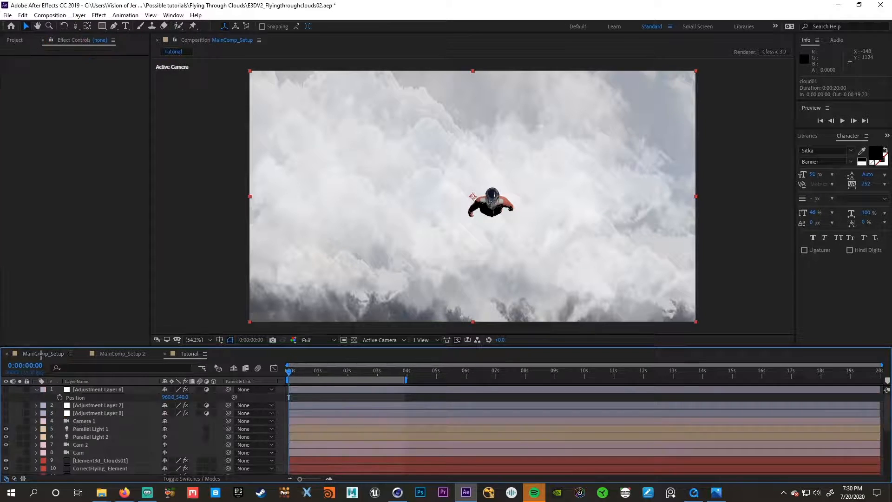
pyautogui.scroll(-2, 101, 445)
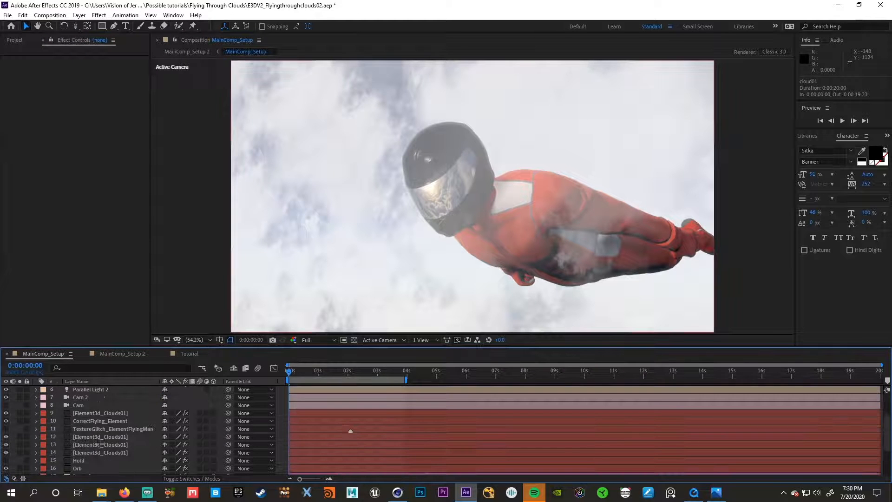
pyautogui.click(81, 398)
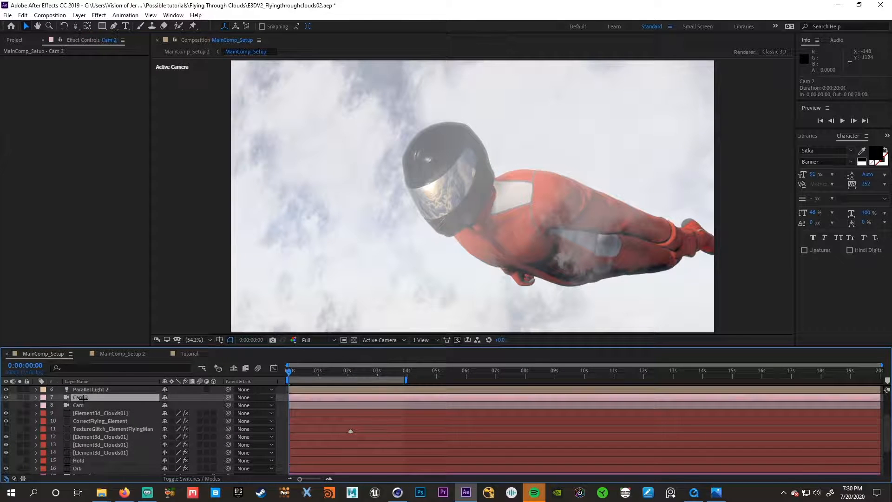
pyautogui.keyDown('ctrl'); pyautogui.click(97, 420); pyautogui.keyUp('ctrl')
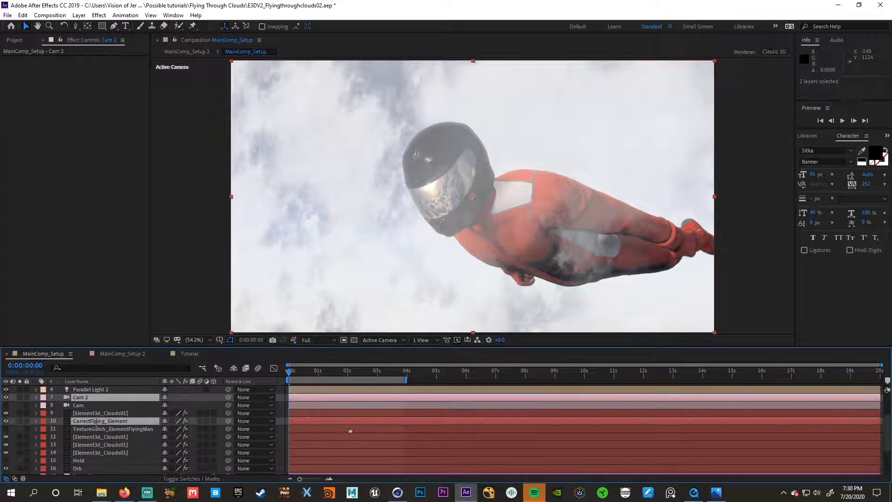
pyautogui.click(186, 355)
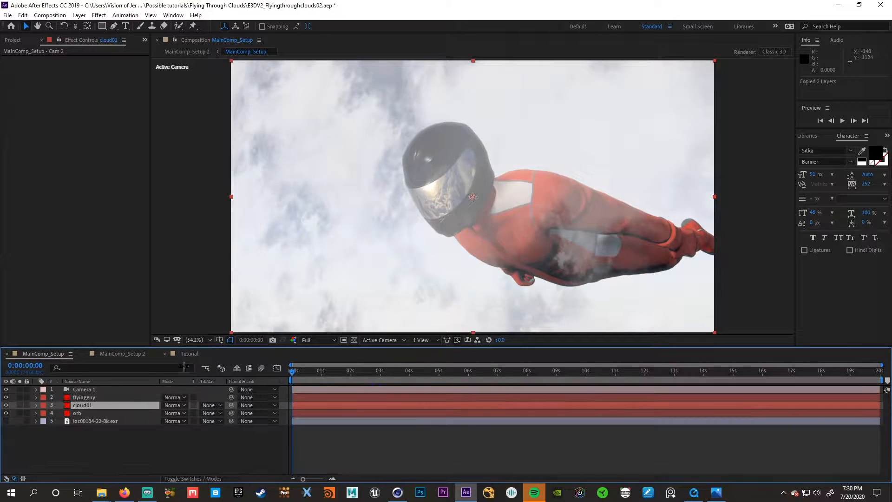
pyautogui.hotkey('ctrl', 'v')
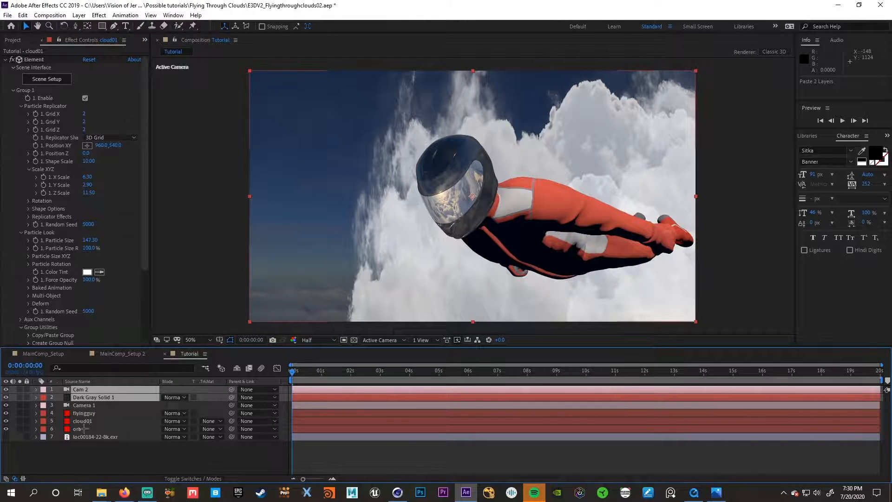
# - Hide the flyingguy layer and scrub through nearly the first four seconds to check Cam 2's animation, returning to the start
pyautogui.click(81, 413)
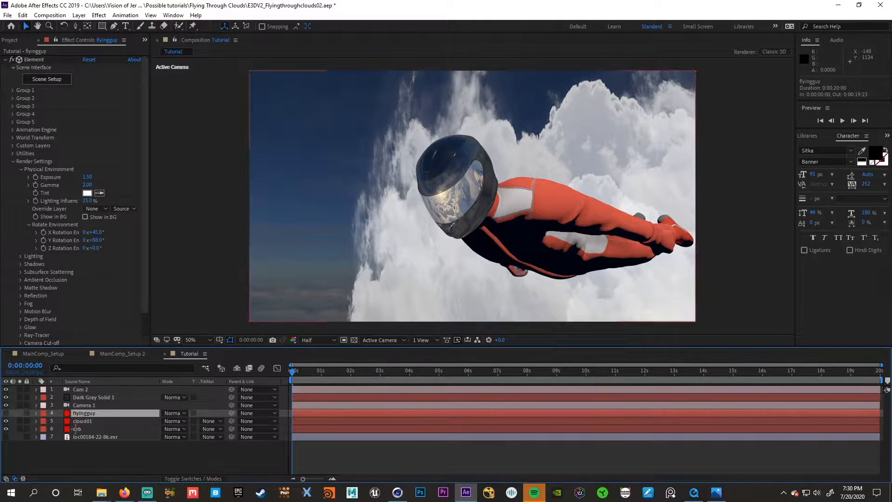
pyautogui.click(45, 406)
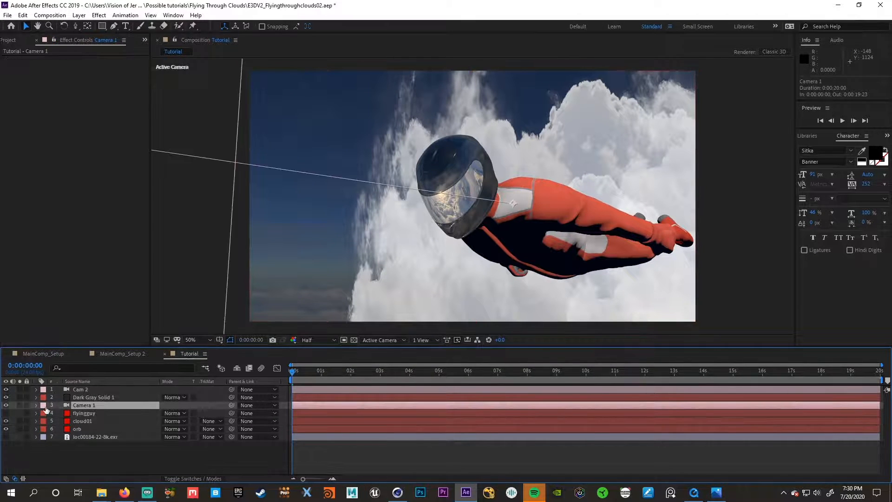
pyautogui.click(91, 389)
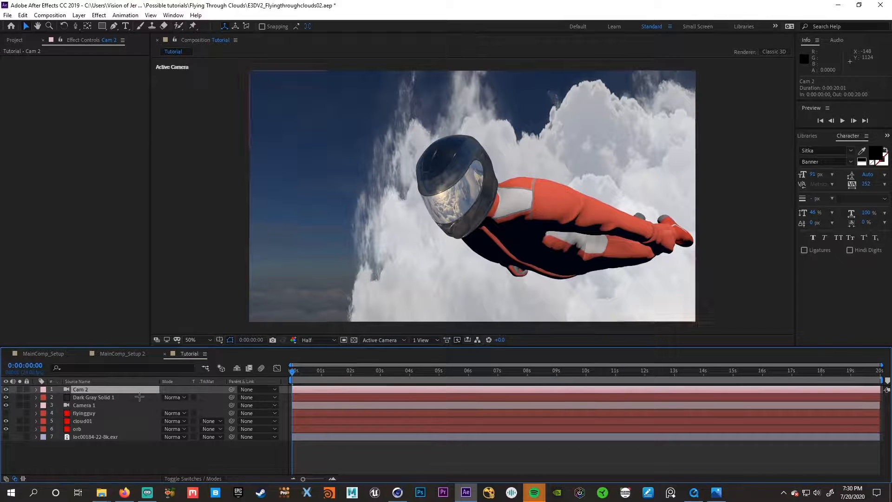
pyautogui.moveTo(294, 371); pyautogui.dragTo(404, 382)
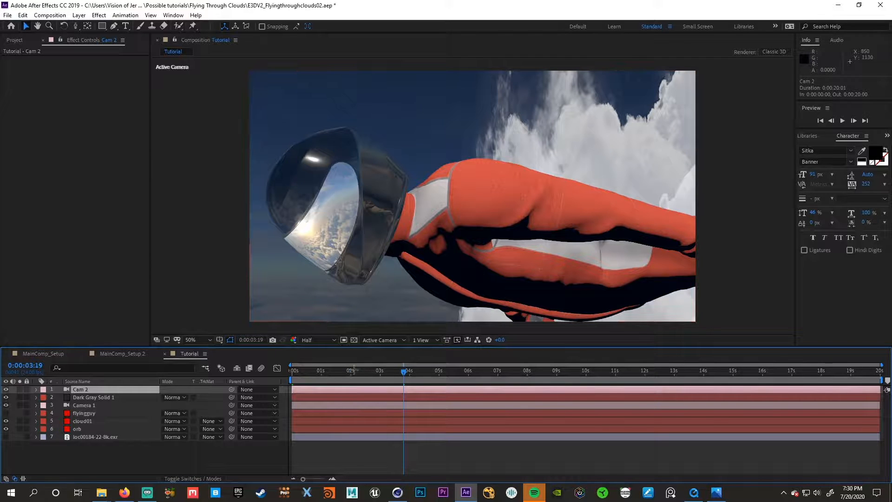
pyautogui.press('Home')
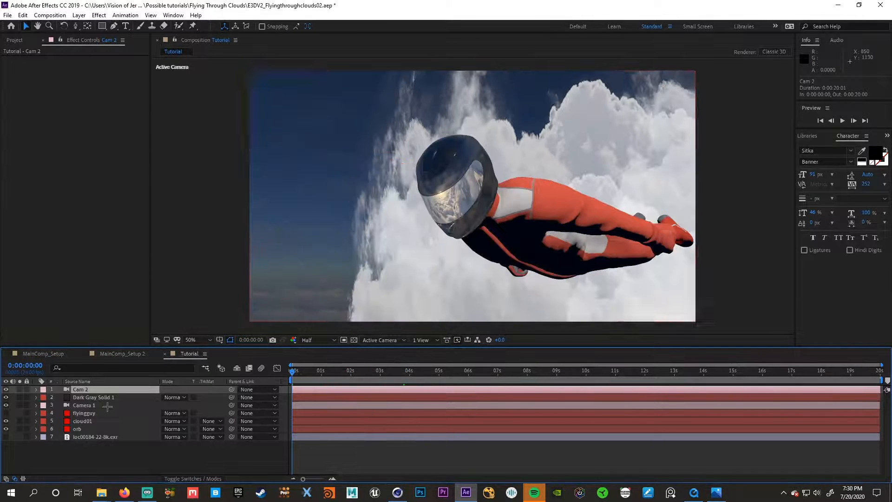
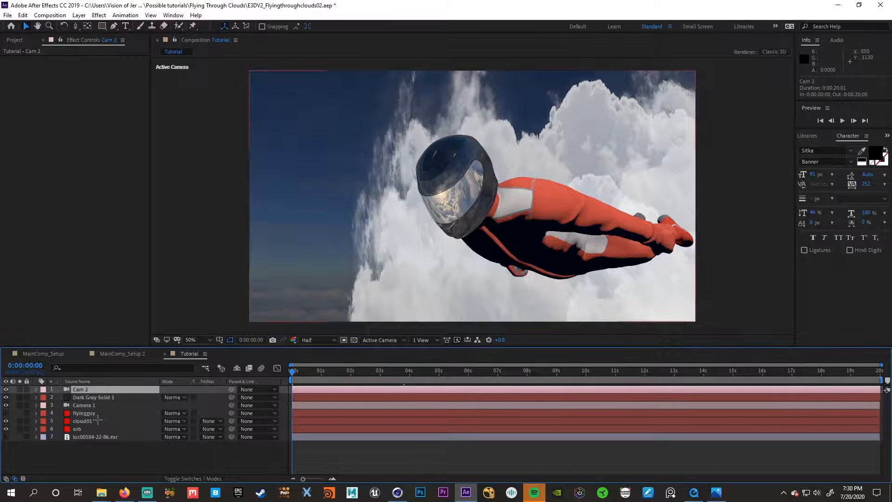
# - Move the cloud01 layer's Position XY to 960.0, 330.0, set its Y Rotation to -21°, and go to about four seconds
pyautogui.click(95, 414)
pyautogui.click(86, 421)
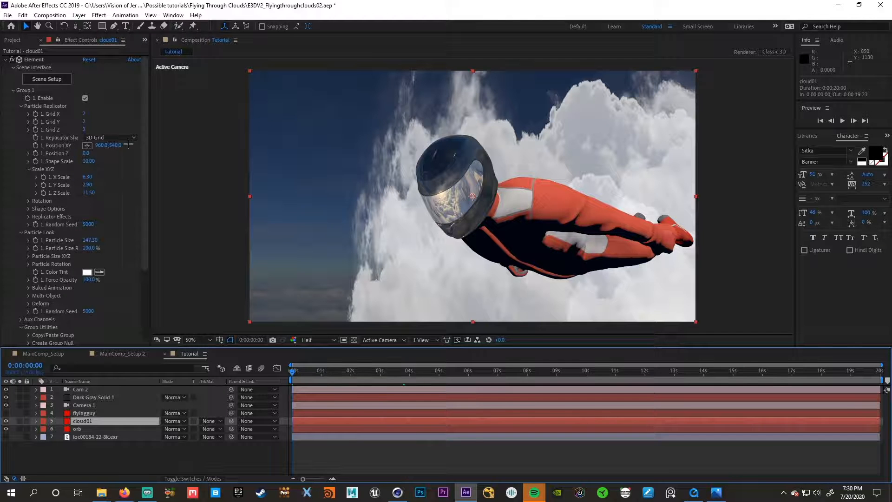
pyautogui.moveTo(114, 146); pyautogui.dragTo(15, 151)
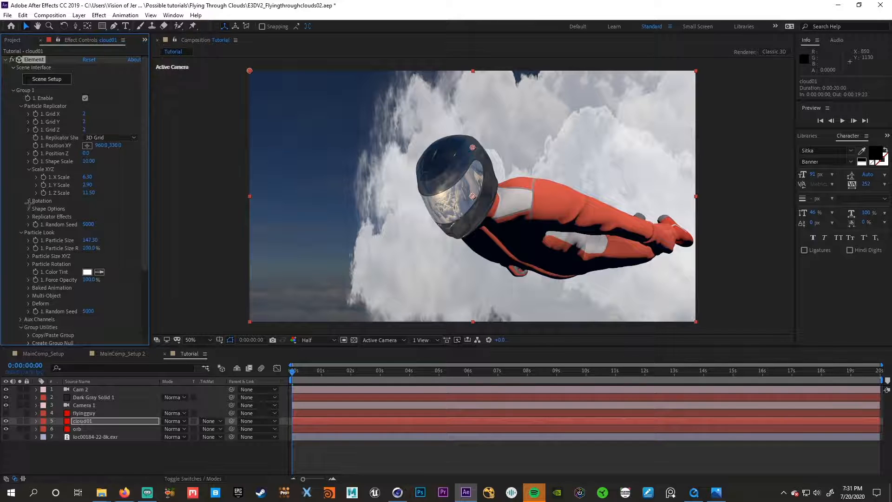
pyautogui.moveTo(103, 216); pyautogui.dragTo(86, 217)
pyautogui.moveTo(404, 375); pyautogui.dragTo(413, 375)
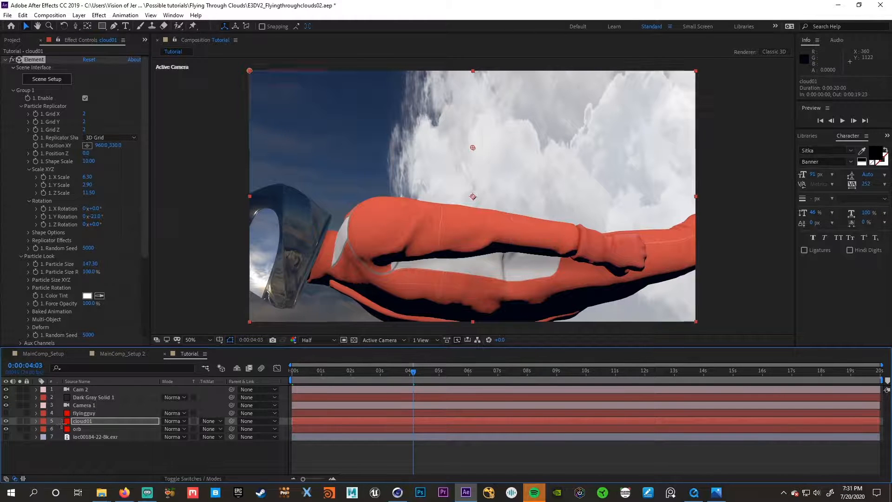
# - Duplicate cloud01 and set the copy's Position XY to -1814.0, 330.0 and its Y Rotation to -95°
pyautogui.click(80, 421)
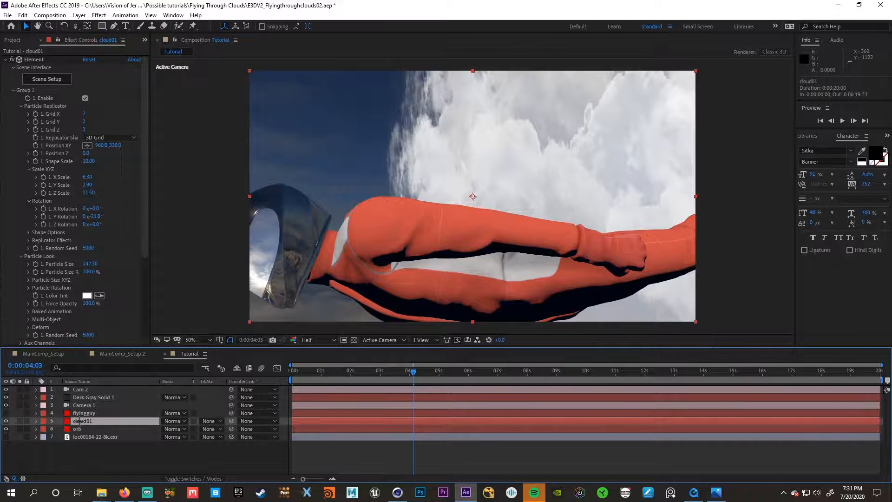
pyautogui.hotkey('ctrl', 'd')
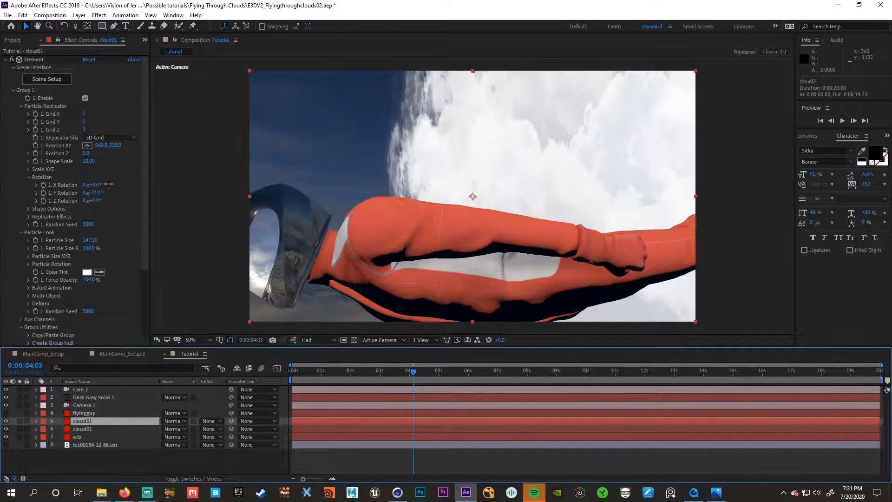
pyautogui.moveTo(95, 148)
pyautogui.mouseDown()
pyautogui.moveTo(37, 161)
pyautogui.moveTo(116, 153)
pyautogui.moveTo(70, 152)
pyautogui.moveTo(97, 151)
pyautogui.mouseUp()
pyautogui.moveTo(110, 190); pyautogui.dragTo(58, 191)
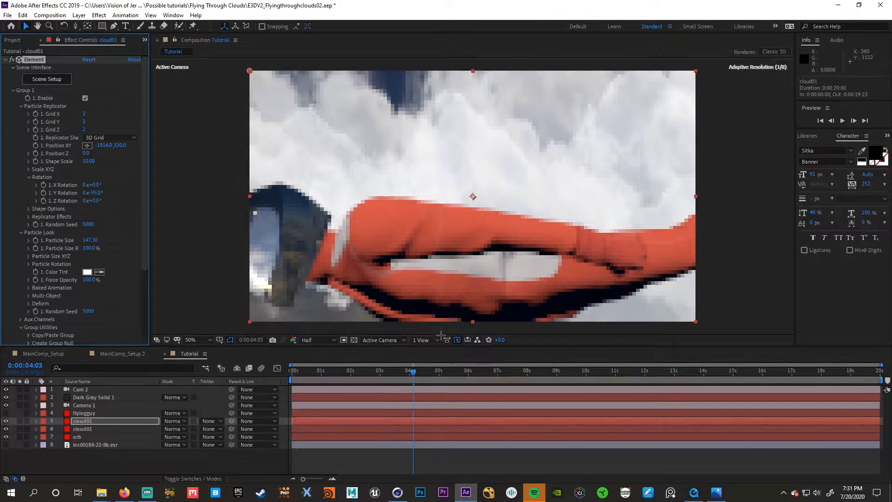
# - Reposition the duplicated clouds to Position XY -20.0, 330.0 and Position Z -1310.0, and check them up to 0:00:06:18
pyautogui.press('space')
pyautogui.press('space')
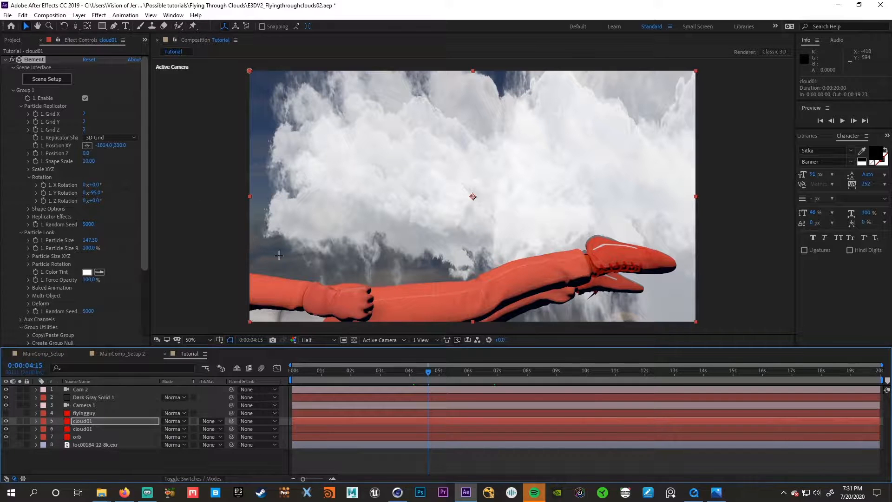
pyautogui.moveTo(87, 155); pyautogui.dragTo(149, 159)
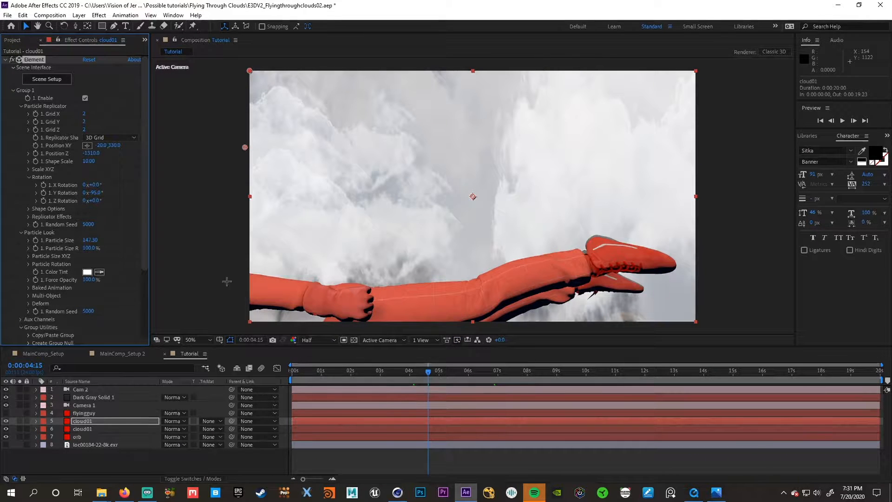
pyautogui.click(473, 371)
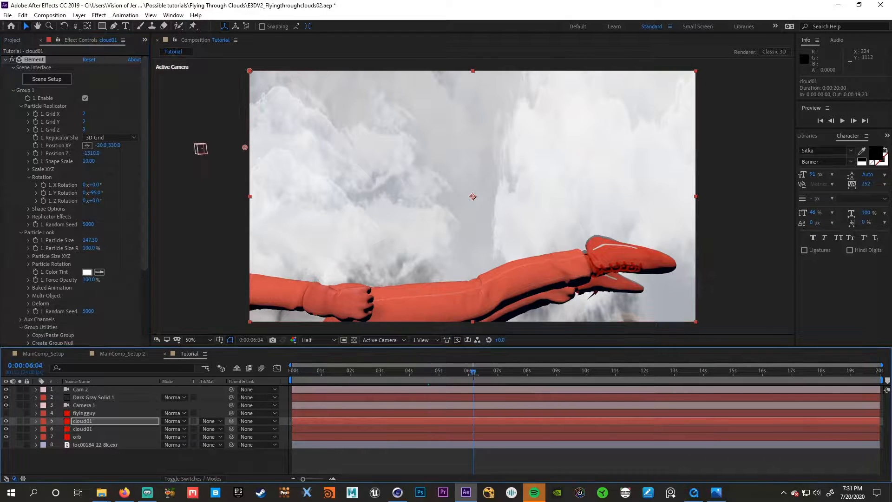
pyautogui.moveTo(473, 372); pyautogui.dragTo(490, 377)
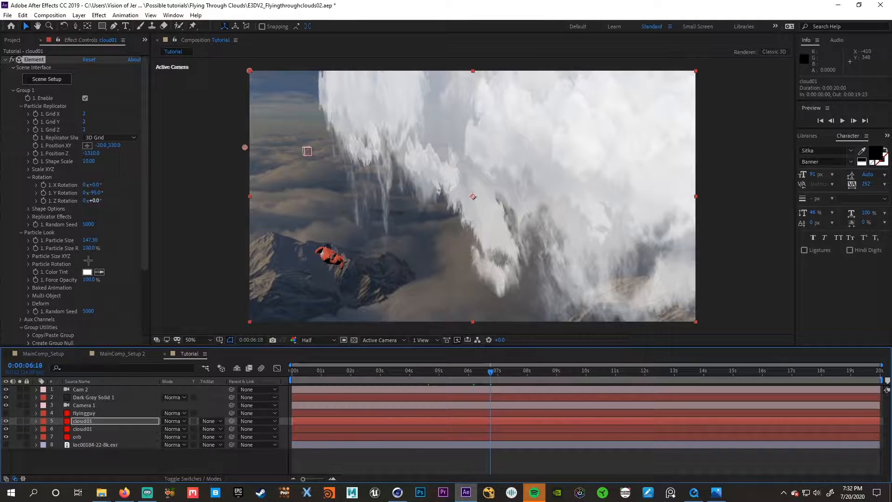
# - Set the duplicated clouds' Grid Y to 3, Y Scale to 4.00 and Z Scale to 7.10, keeping Grid Z at 2
pyautogui.click(28, 170)
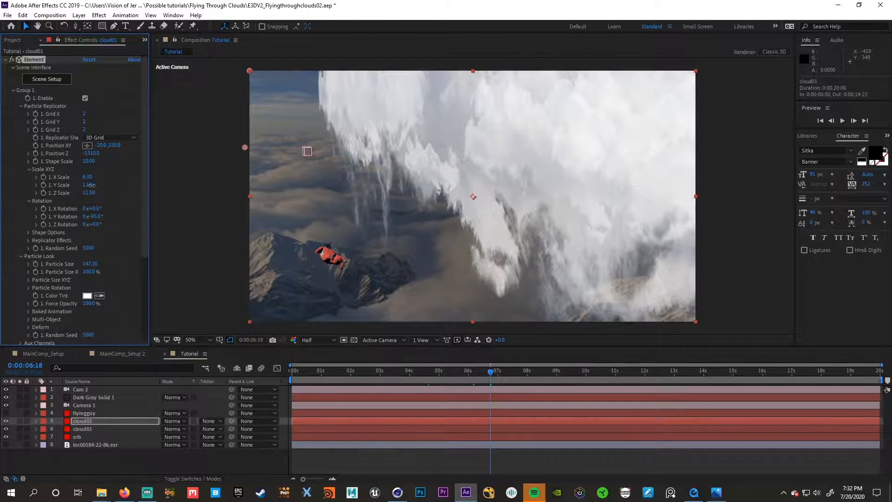
pyautogui.moveTo(141, 192); pyautogui.dragTo(127, 192)
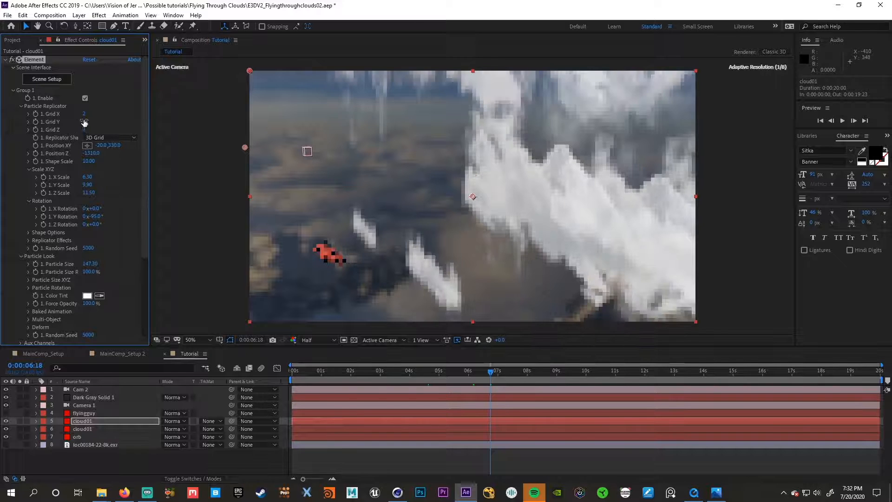
pyautogui.moveTo(84, 130); pyautogui.dragTo(93, 130)
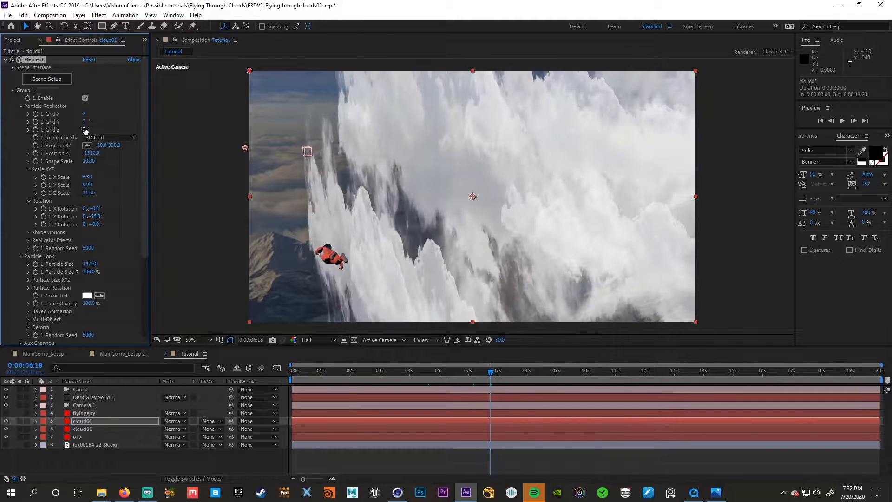
pyautogui.moveTo(88, 129); pyautogui.dragTo(90, 129)
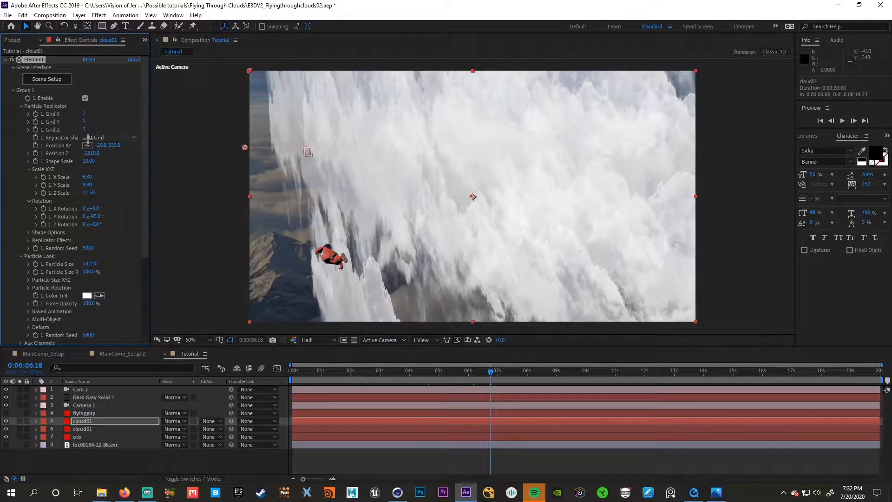
pyautogui.hotkey('ctrl', 'z')
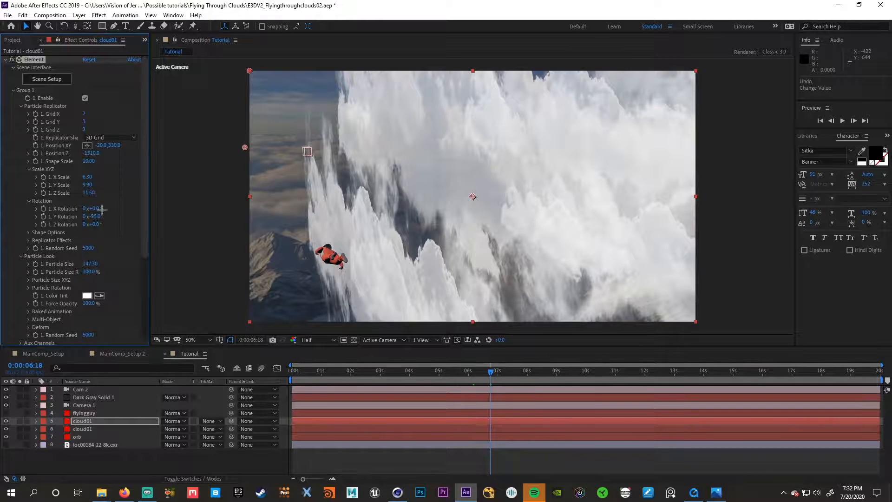
pyautogui.moveTo(76, 195)
pyautogui.mouseDown()
pyautogui.moveTo(105, 197)
pyautogui.moveTo(66, 185)
pyautogui.mouseUp()
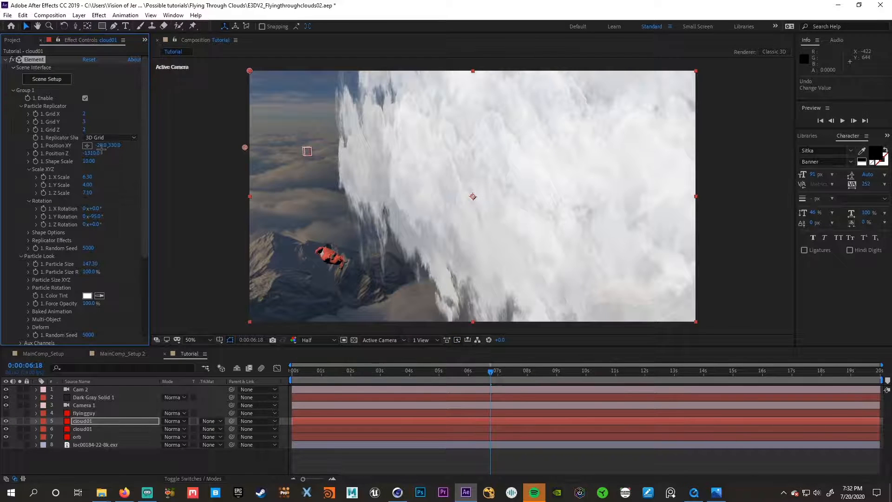
# - Check the clouds over the first four seconds, then lower the upper cloud01 layer's Opacity to 0% at the start
pyautogui.click(371, 370)
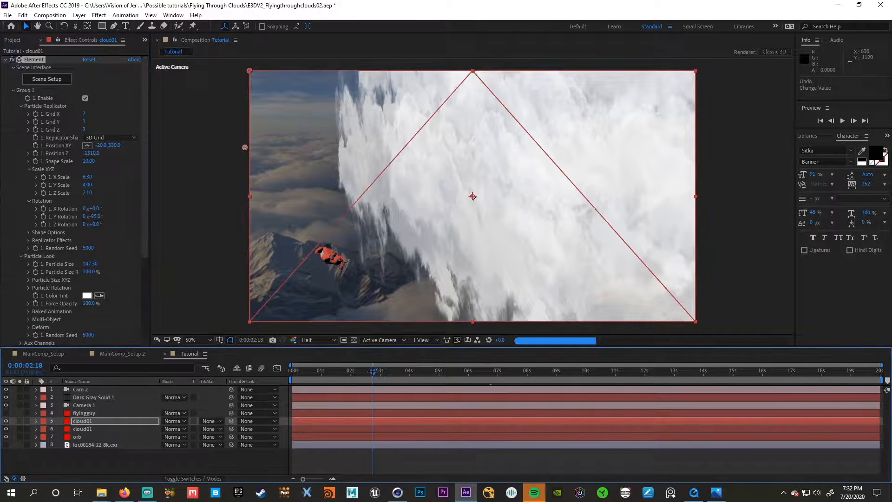
pyautogui.moveTo(372, 370); pyautogui.dragTo(411, 371)
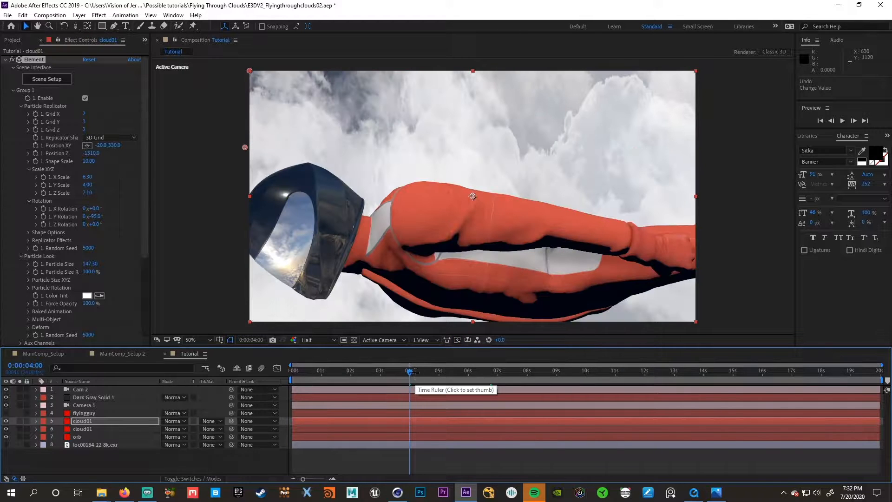
pyautogui.moveTo(404, 370); pyautogui.dragTo(345, 370)
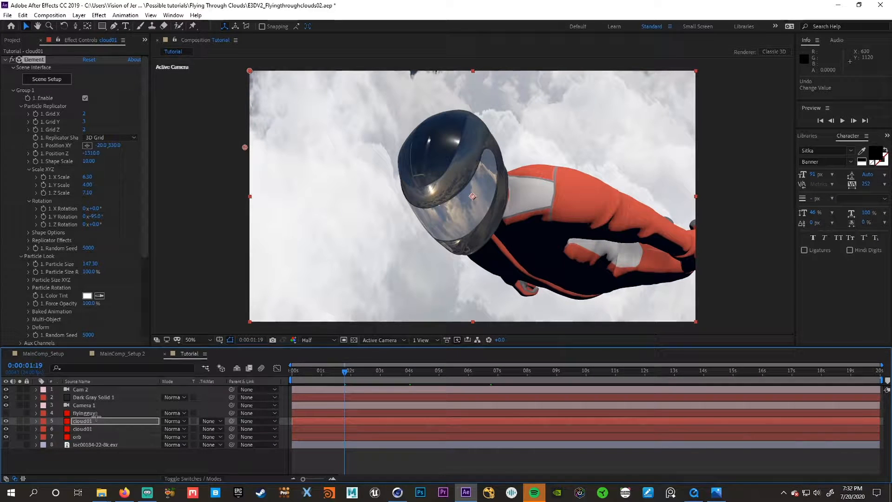
pyautogui.moveTo(311, 367); pyautogui.dragTo(292, 370)
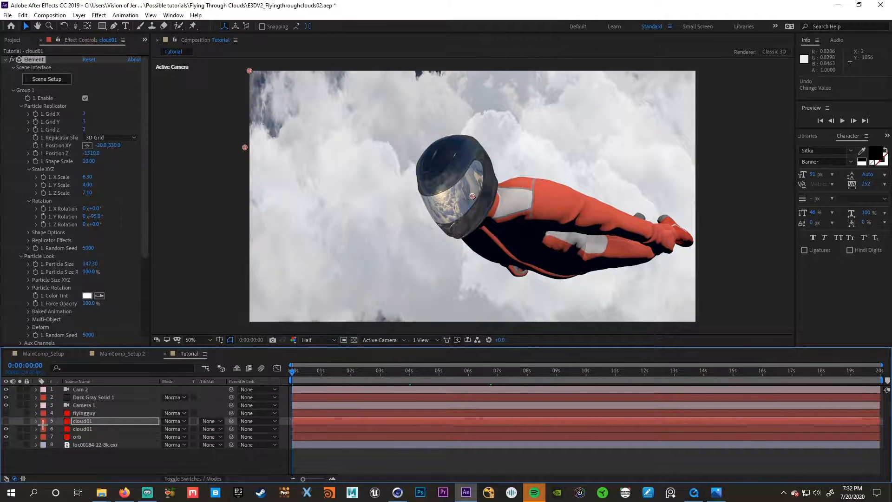
pyautogui.click(6, 420)
pyautogui.press('t')
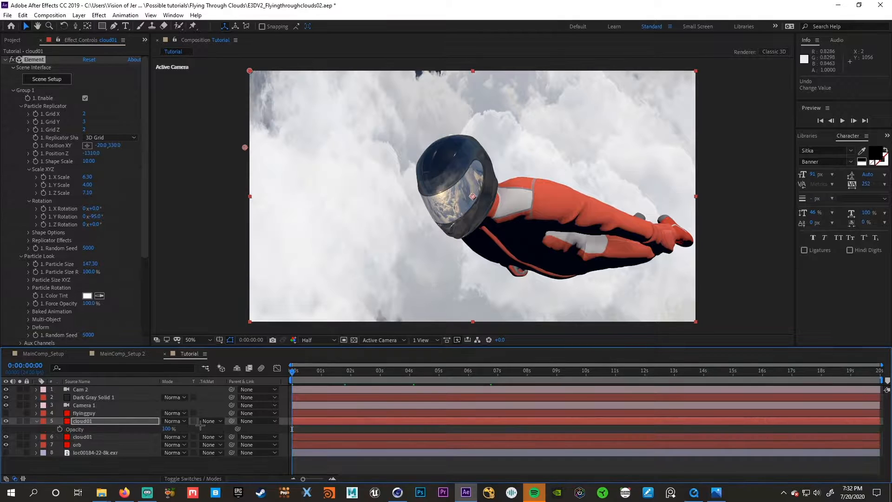
pyautogui.moveTo(169, 432); pyautogui.dragTo(56, 435)
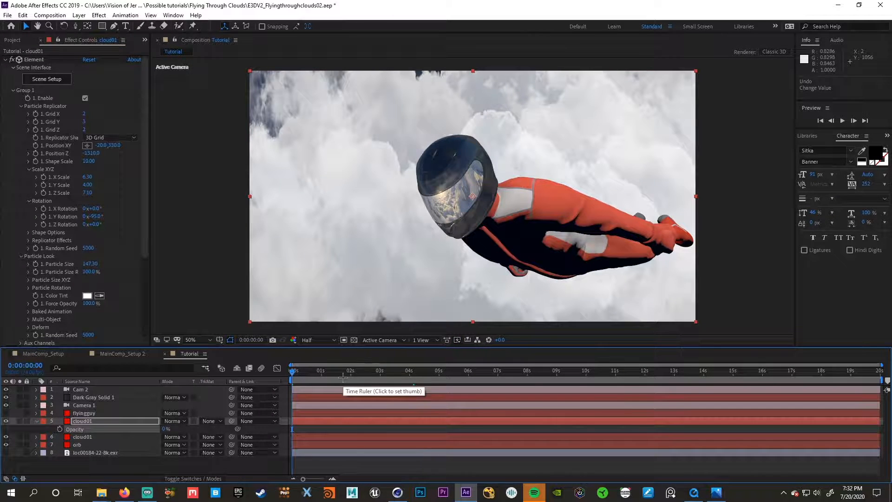
# - Set the lower cloud01 layer's Opacity to 91%
pyautogui.click(96, 437)
pyautogui.press('t')
pyautogui.moveTo(167, 445)
pyautogui.mouseDown()
pyautogui.moveTo(130, 444)
pyautogui.moveTo(166, 447)
pyautogui.mouseUp()
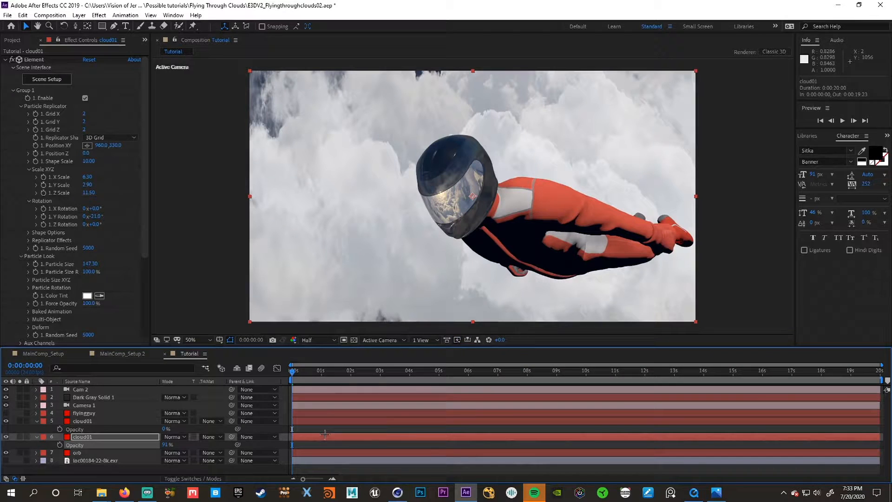
# - At 0:00:09:18, set the upper cloud01 layer's Opacity to 100% and its Position Z to -590.0, collapsing both layers' properties
pyautogui.click(523, 371)
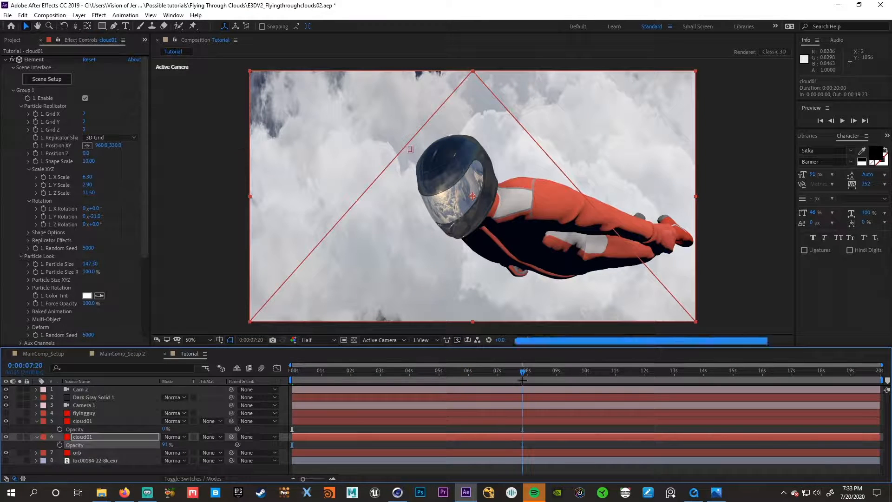
pyautogui.click(579, 371)
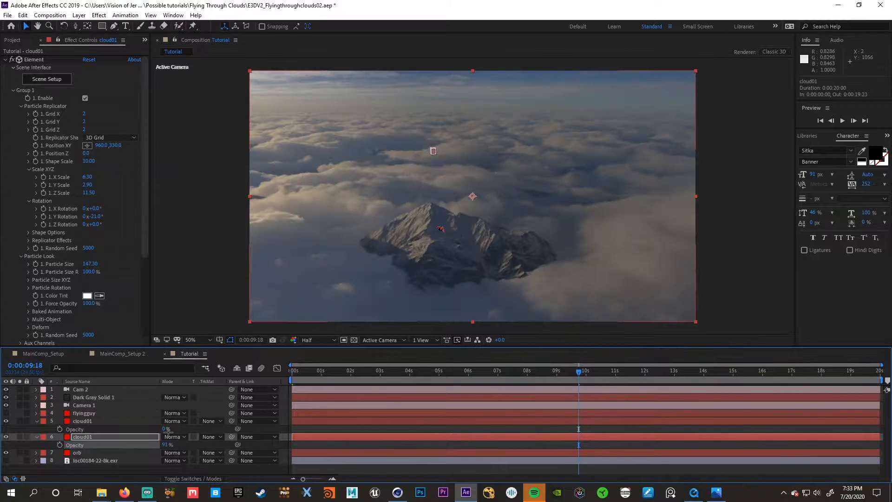
pyautogui.moveTo(165, 429); pyautogui.dragTo(247, 425)
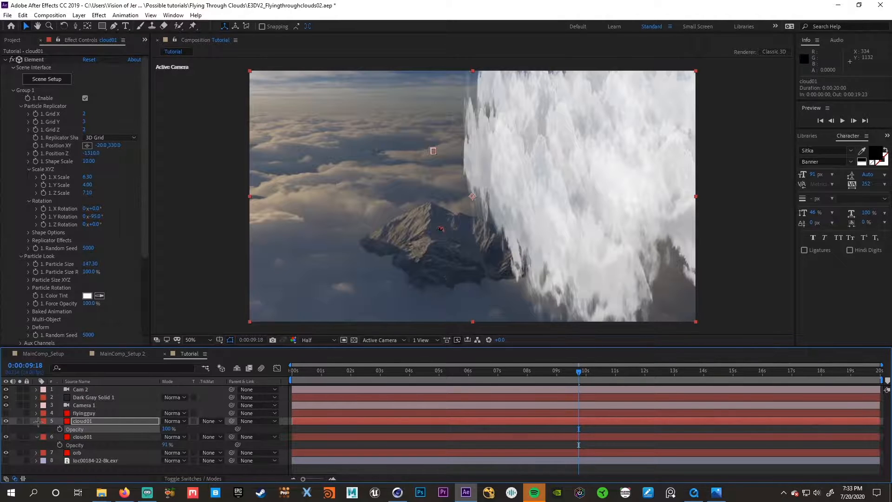
pyautogui.click(36, 421)
pyautogui.click(36, 429)
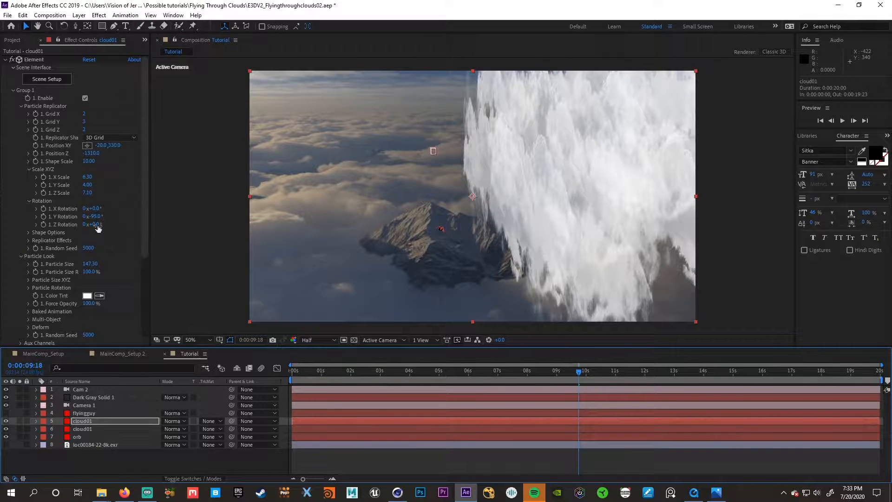
pyautogui.moveTo(90, 158); pyautogui.dragTo(121, 155)
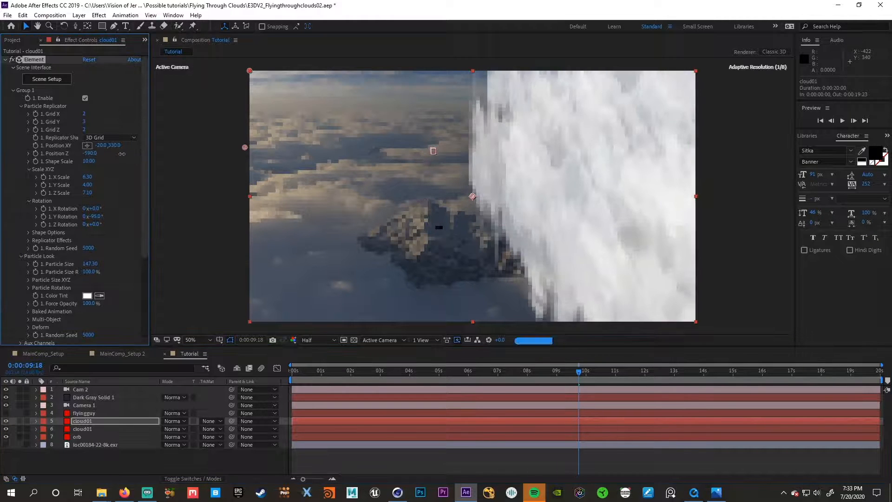
# - Duplicate the upper cloud01 layer, hide the original, move the copy to -20.0, 1381.0 with Position Z -4000.0, and adjust its Y Rotation
pyautogui.click(103, 420)
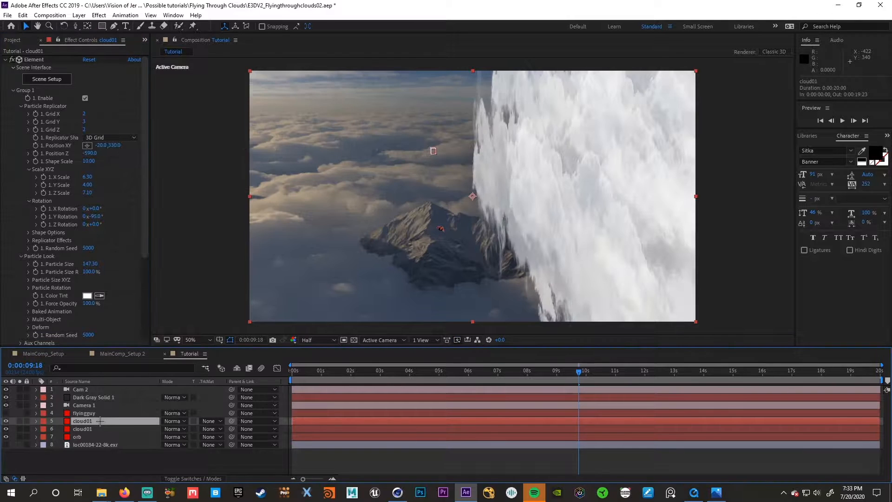
pyautogui.hotkey('ctrl', 'd')
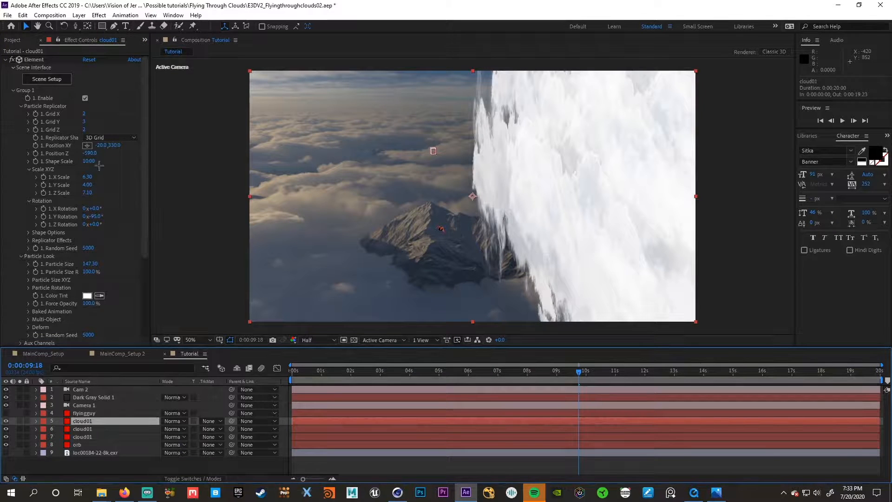
pyautogui.moveTo(90, 153); pyautogui.dragTo(2, 169)
pyautogui.click(6, 428)
pyautogui.moveTo(91, 154); pyautogui.dragTo(139, 151)
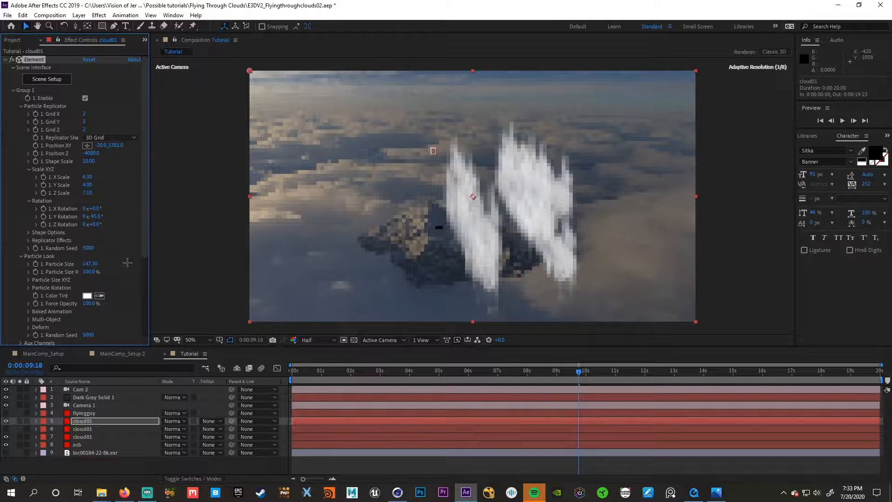
pyautogui.moveTo(105, 218); pyautogui.dragTo(70, 218)
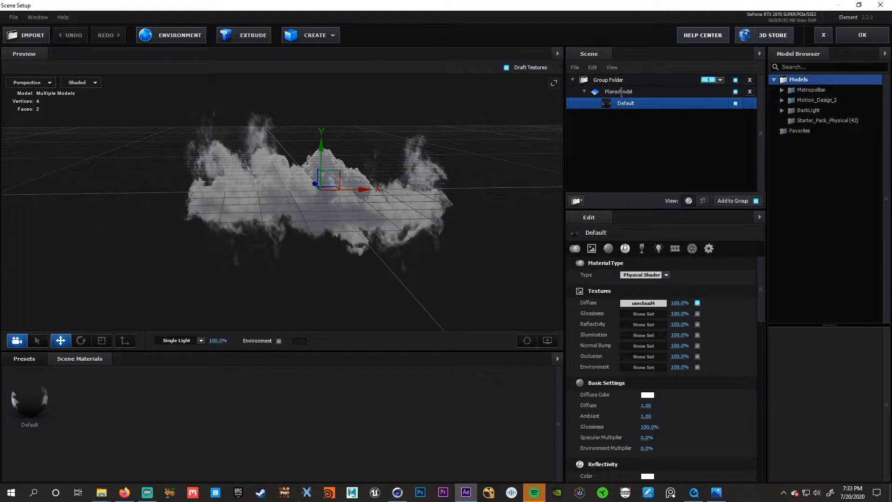
# - Make the Plane Model a 2-Sided Plane in the scene setup and inspect it from another angle
pyautogui.click(621, 91)
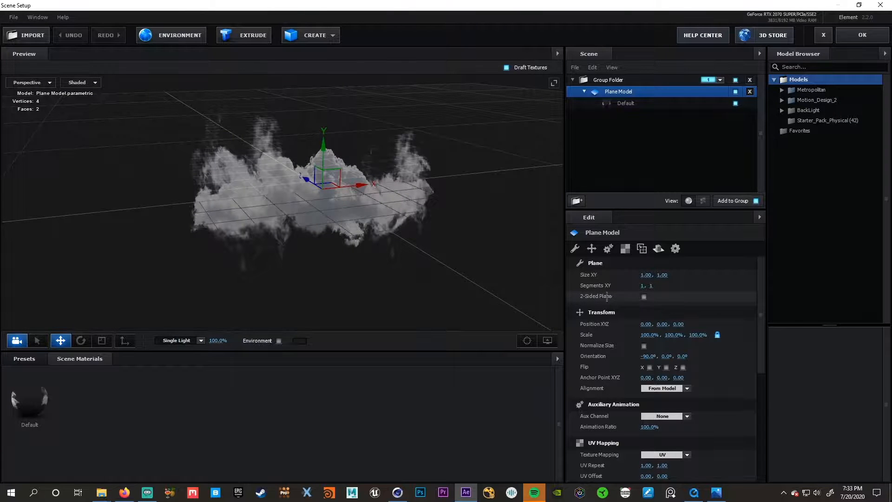
pyautogui.click(644, 296)
pyautogui.moveTo(291, 227); pyautogui.dragTo(327, 215)
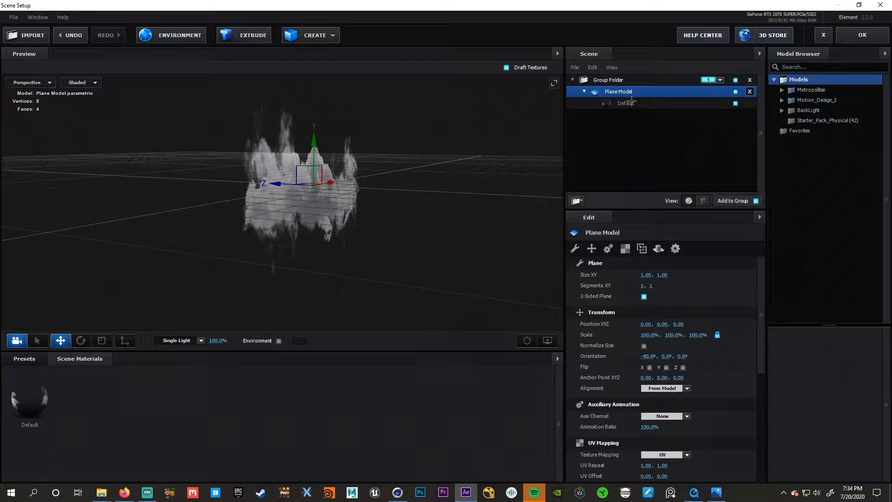
# - Toggle Use Diffuse Color and raise the Illumination intensity of the plane's Default material, inspect the model, and accept the scene setup
pyautogui.click(627, 102)
pyautogui.scroll(-10, 625, 416)
pyautogui.scroll(-1, 641, 415)
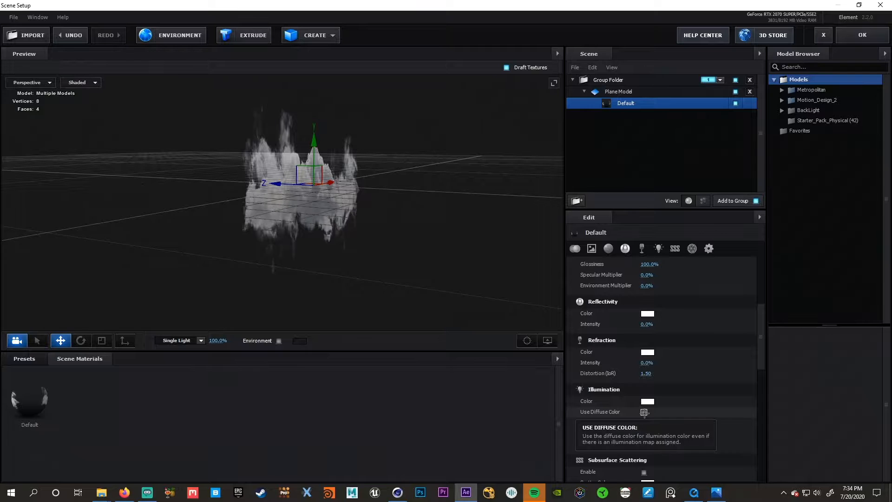
pyautogui.click(644, 412)
pyautogui.moveTo(646, 424); pyautogui.dragTo(666, 427)
pyautogui.moveTo(371, 242); pyautogui.dragTo(395, 251)
pyautogui.click(862, 34)
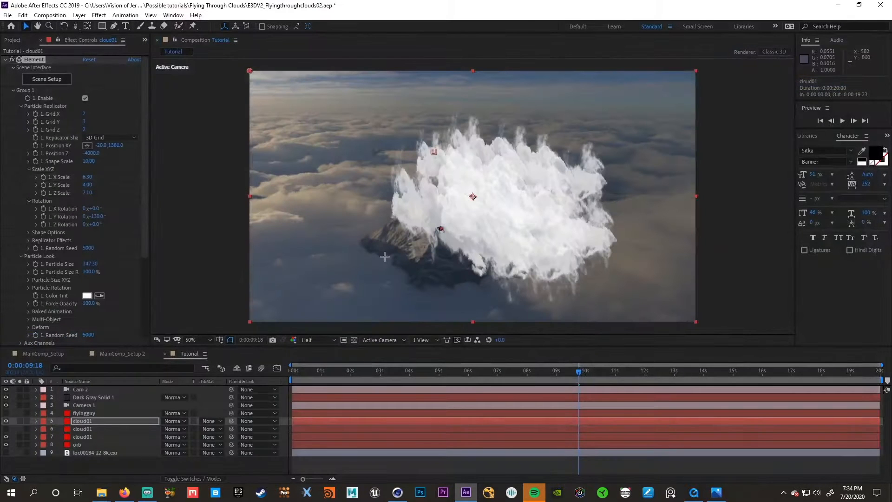
# - Set the duplicated cloud01 layer's replicator Y Rotation to 20° and its Position XY to 387.0, 1368.0
pyautogui.moveTo(99, 219); pyautogui.dragTo(188, 237)
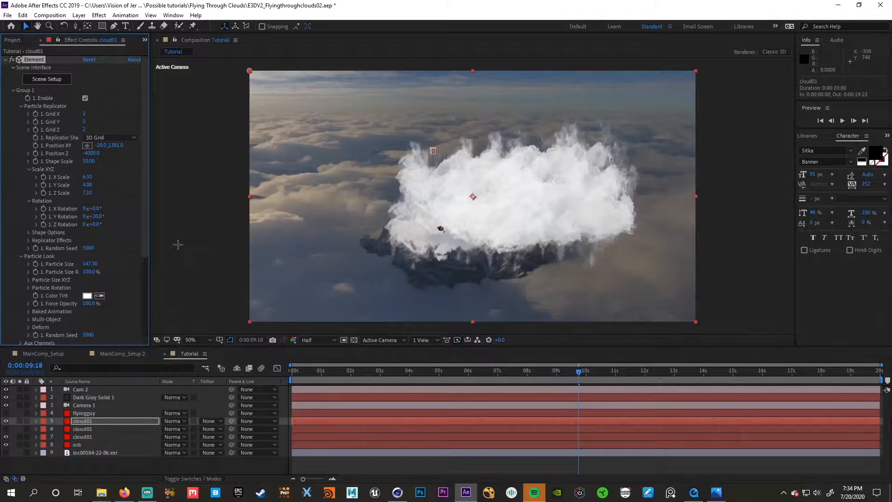
pyautogui.moveTo(101, 146); pyautogui.dragTo(204, 150)
pyautogui.moveTo(121, 146); pyautogui.dragTo(102, 145)
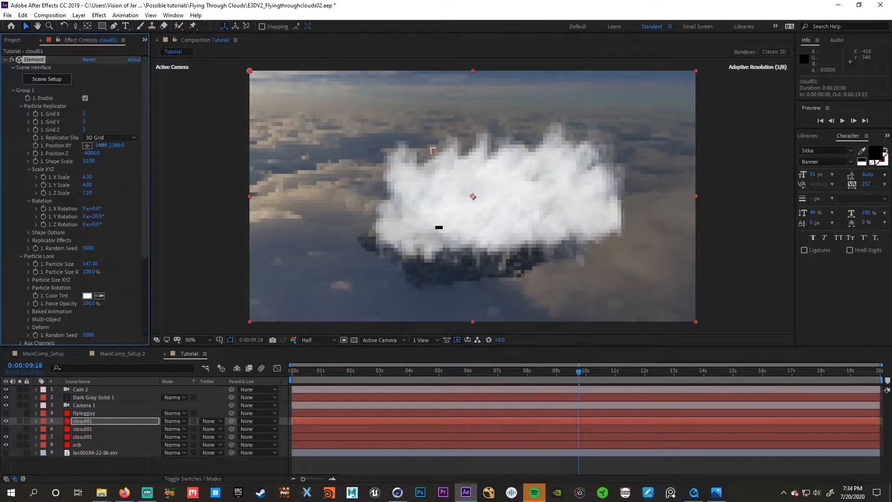
pyautogui.moveTo(156, 148); pyautogui.dragTo(190, 149)
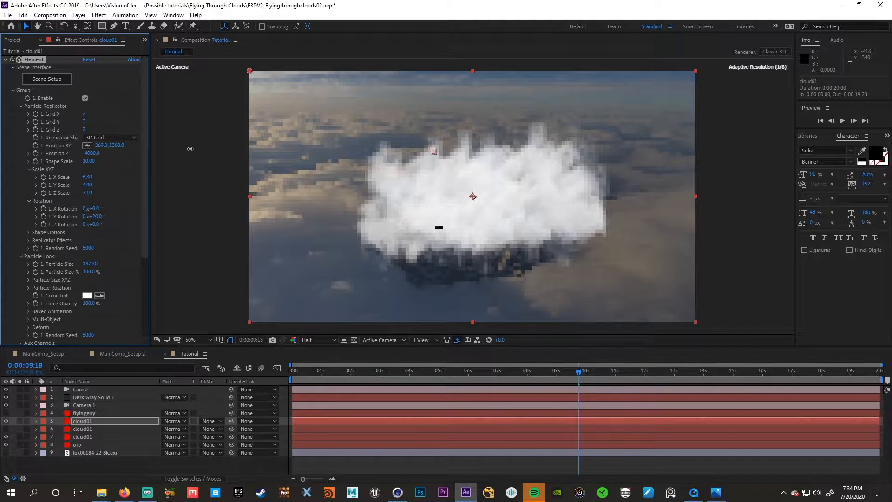
# - Set the replicator's Grid X to 3 and spread it to X Scale 23.40, Y Scale 16.90 and Z Scale 57.70
pyautogui.moveTo(84, 115); pyautogui.dragTo(88, 115)
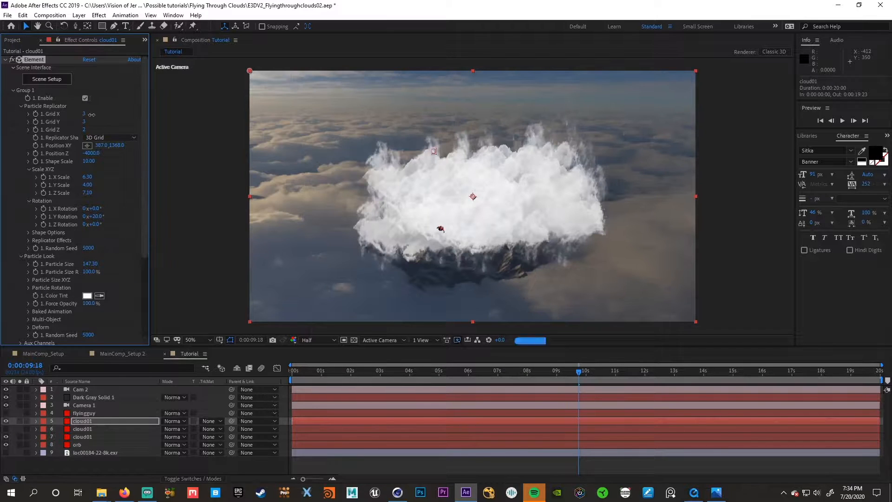
pyautogui.moveTo(88, 179); pyautogui.dragTo(167, 178)
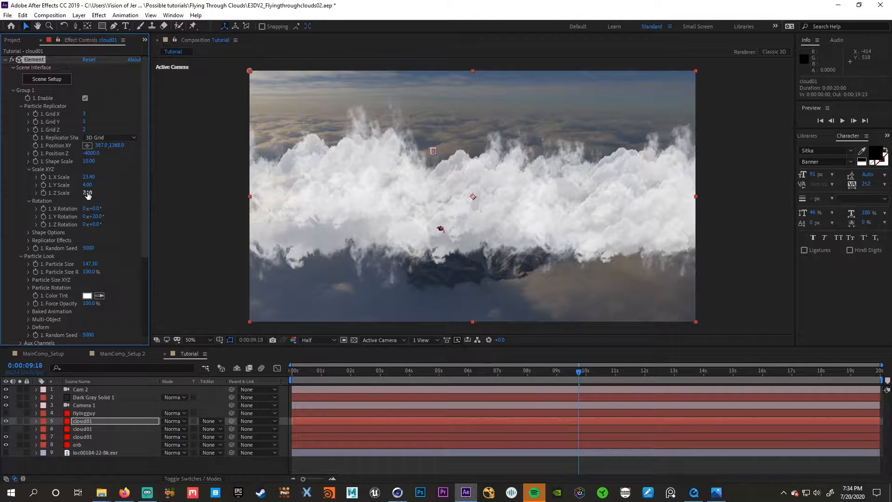
pyautogui.moveTo(88, 195); pyautogui.dragTo(313, 183)
pyautogui.moveTo(89, 186); pyautogui.dragTo(155, 191)
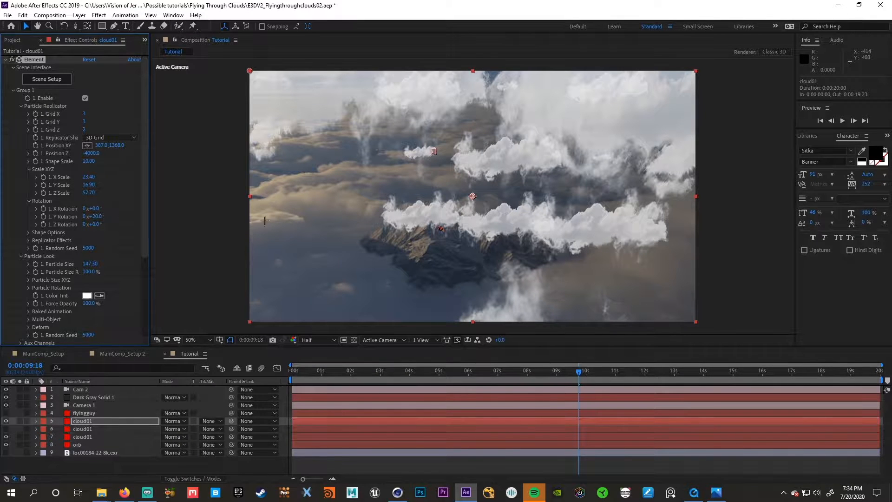
# - Increase the replicator grid to X 4, Y 4 and Z 3, and enlarge the Particle Size to 306.20
pyautogui.moveTo(84, 114); pyautogui.dragTo(91, 115)
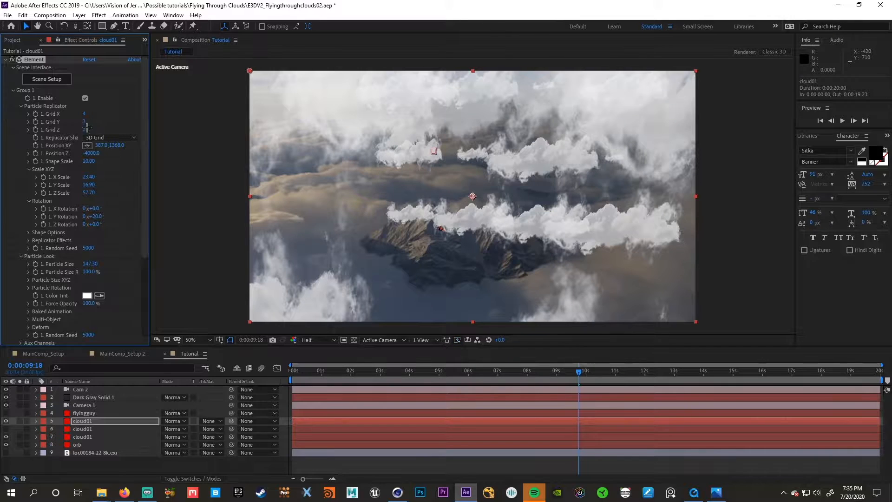
pyautogui.moveTo(88, 129); pyautogui.dragTo(91, 122)
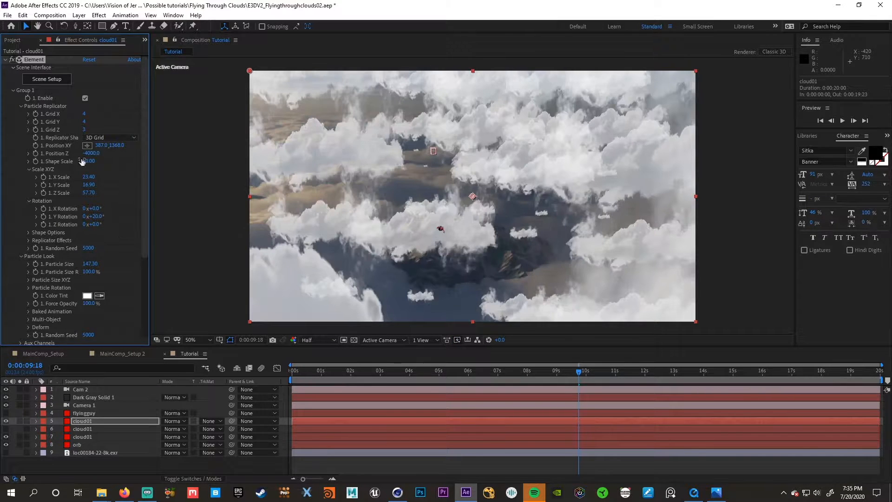
pyautogui.scroll(-3, 96, 133)
pyautogui.moveTo(88, 229); pyautogui.dragTo(171, 216)
pyautogui.moveTo(394, 200); pyautogui.dragTo(418, 198)
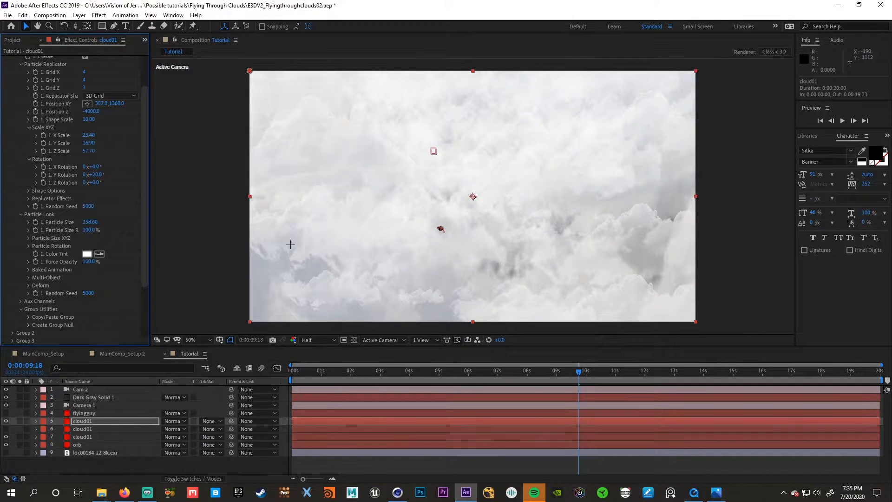
pyautogui.moveTo(94, 225); pyautogui.dragTo(189, 214)
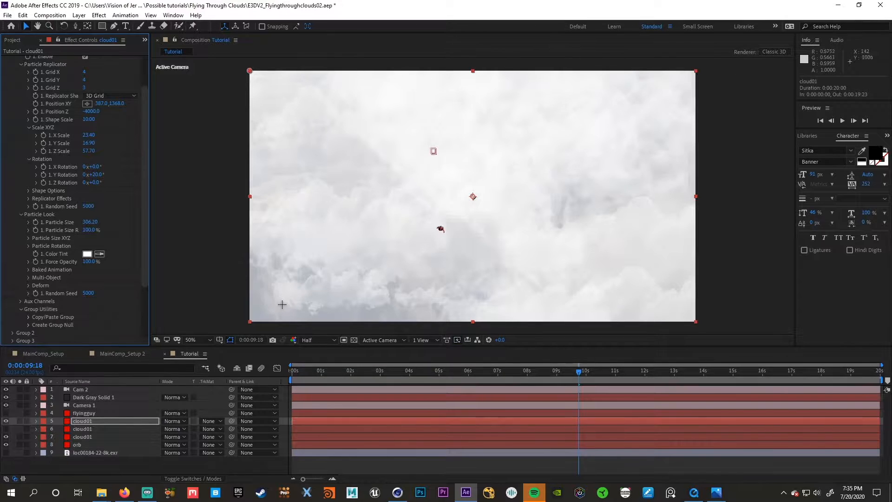
# - Lower the duplicated cloud01 layer's Opacity to 23%
pyautogui.click(111, 421)
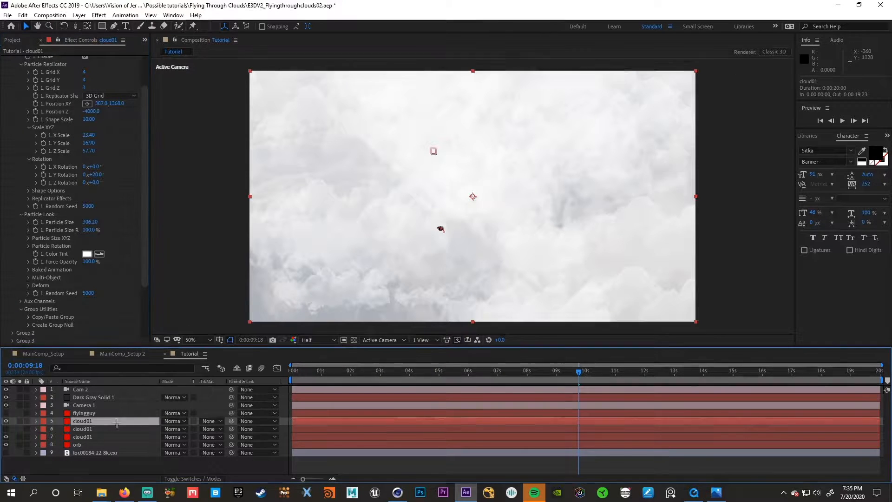
pyautogui.press('t')
pyautogui.moveTo(165, 431); pyautogui.dragTo(133, 431)
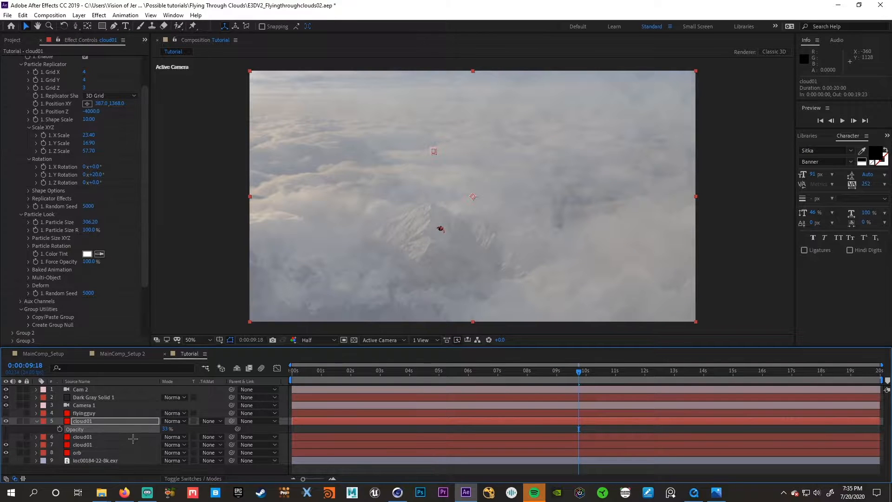
pyautogui.moveTo(164, 430); pyautogui.dragTo(157, 430)
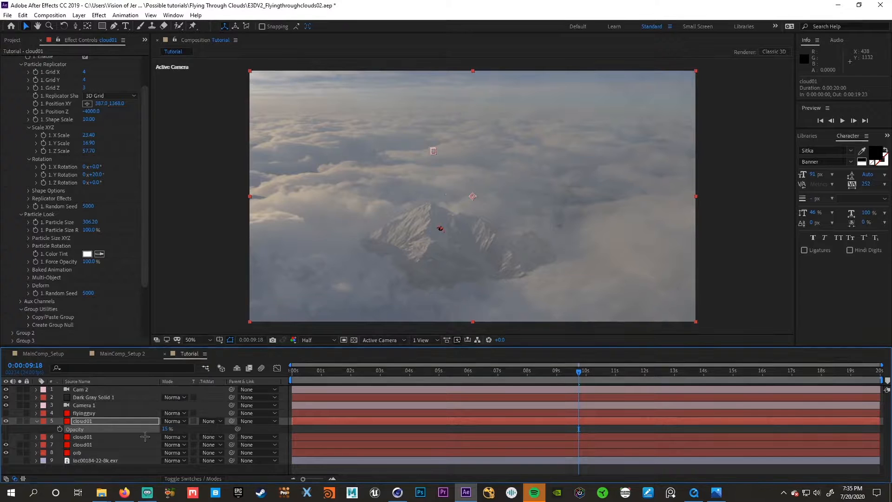
pyautogui.moveTo(164, 428); pyautogui.dragTo(168, 428)
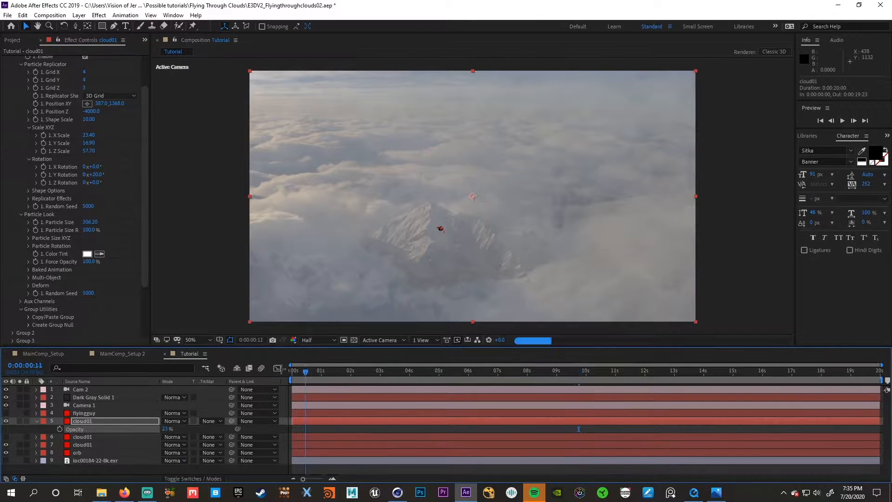
# - Review the shot from the start, show the hidden original cloud01 layer, and set its Opacity to 53% at 0:00:05:02
pyautogui.press('Home')
pyautogui.moveTo(293, 370); pyautogui.dragTo(321, 372)
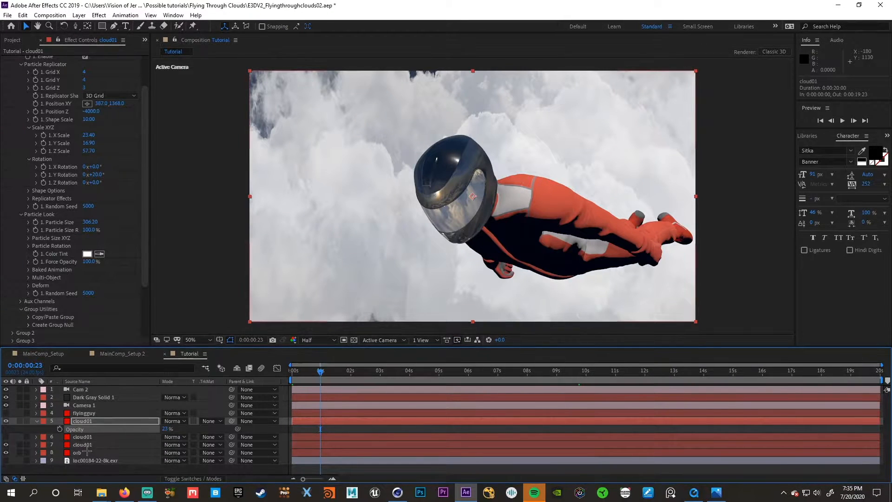
pyautogui.moveTo(376, 372); pyautogui.dragTo(437, 374)
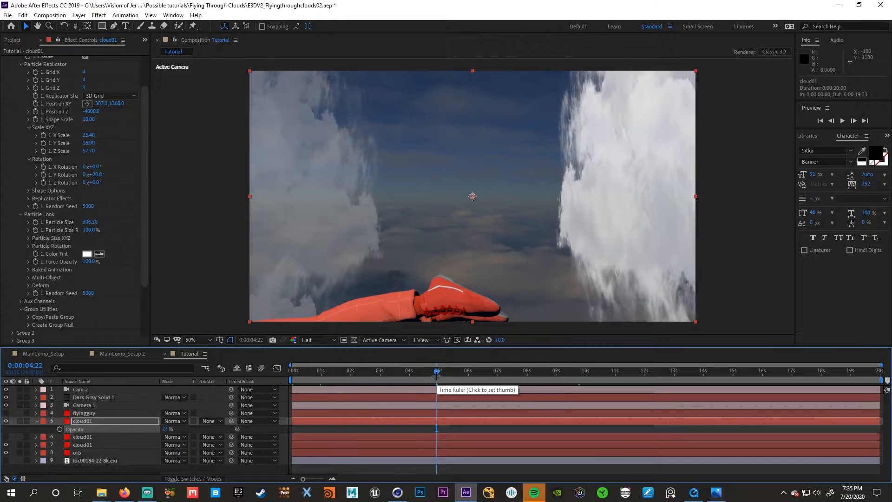
pyautogui.click(102, 437)
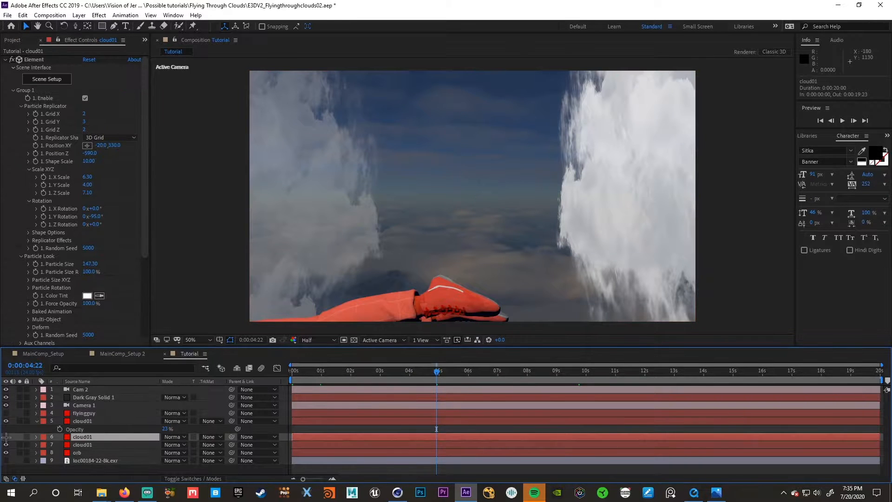
pyautogui.click(6, 436)
pyautogui.moveTo(437, 368); pyautogui.dragTo(441, 370)
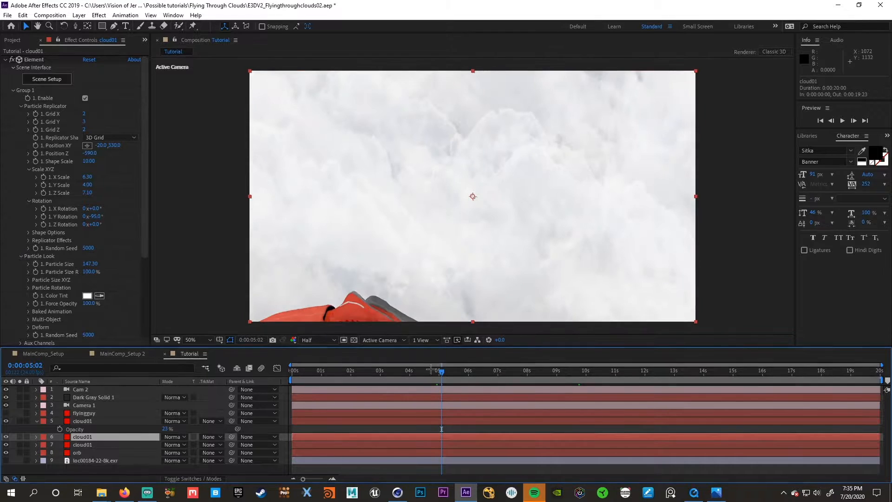
pyautogui.press('t')
pyautogui.moveTo(154, 446)
pyautogui.mouseDown()
pyautogui.moveTo(128, 446)
pyautogui.moveTo(146, 448)
pyautogui.mouseUp()
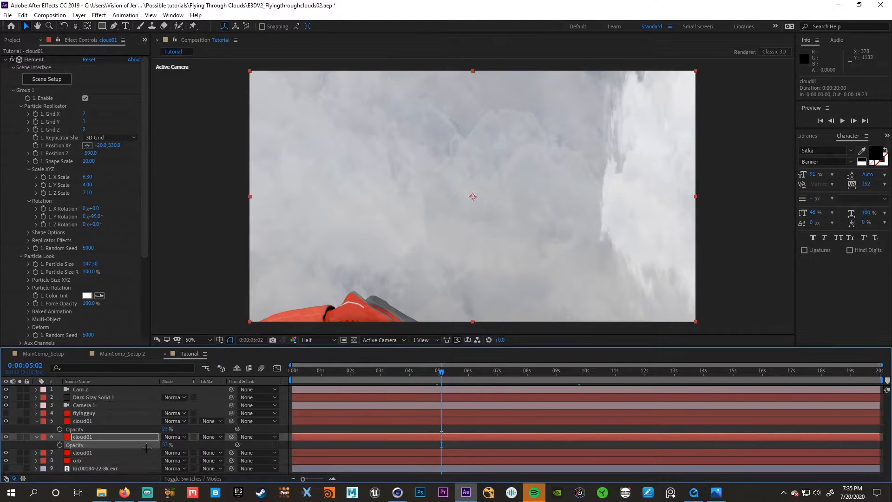